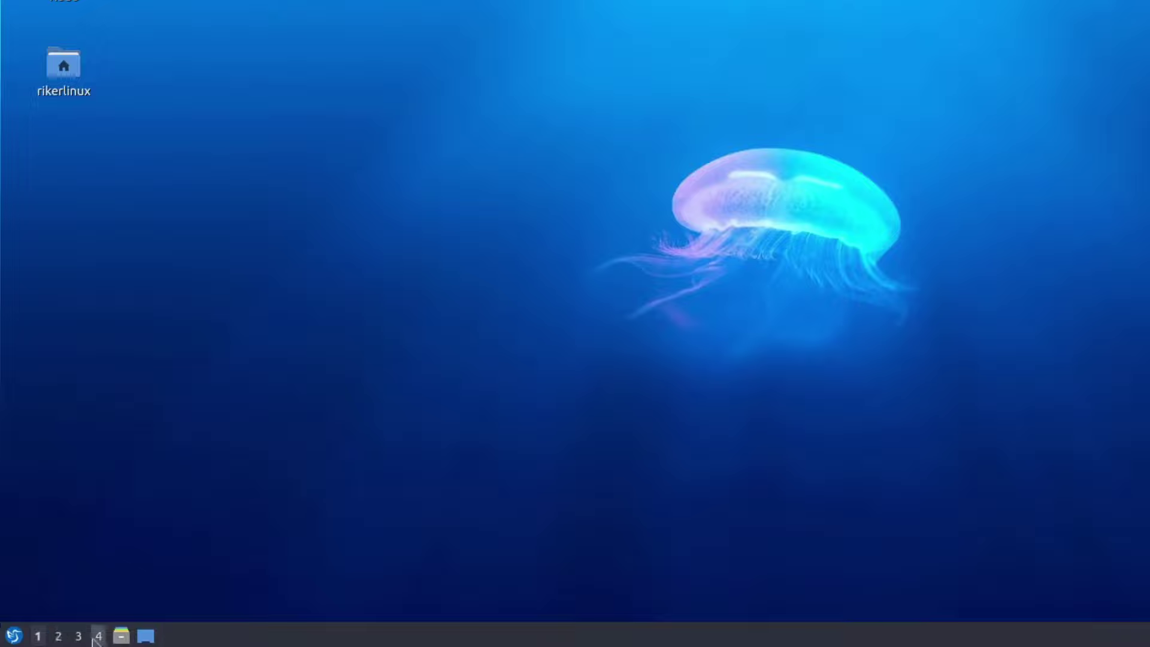
Open the LXQt configuration center (Central de Configurações LXQt) from the application preferences.
click(13, 636)
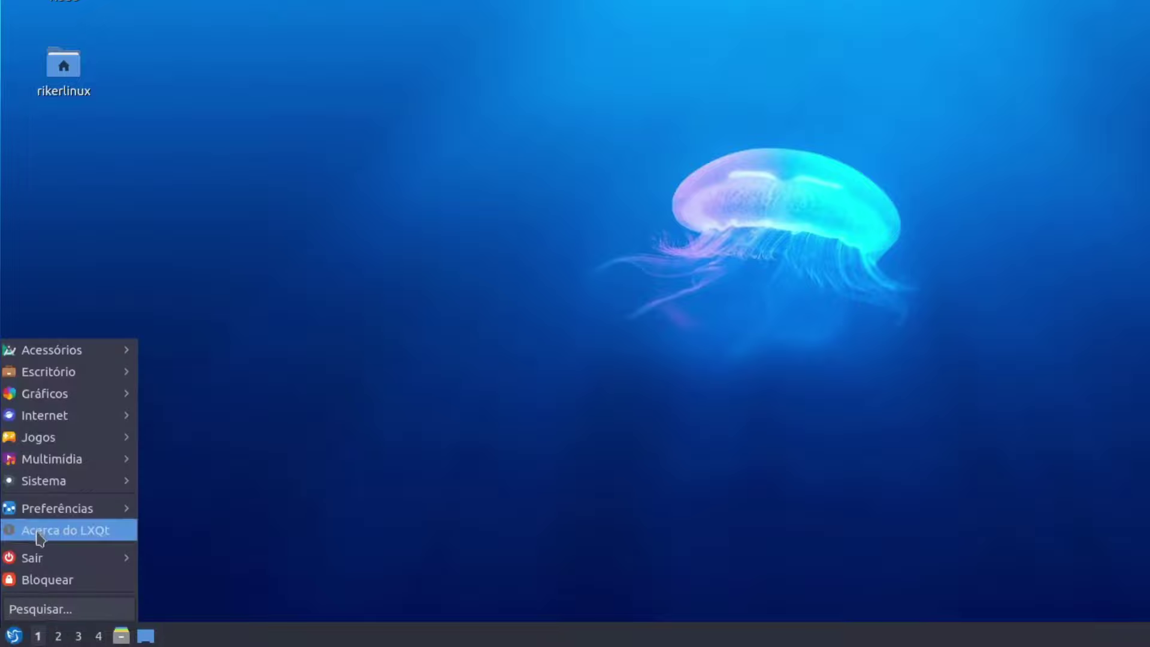
mouse_move(41, 515)
mouse_move(63, 357)
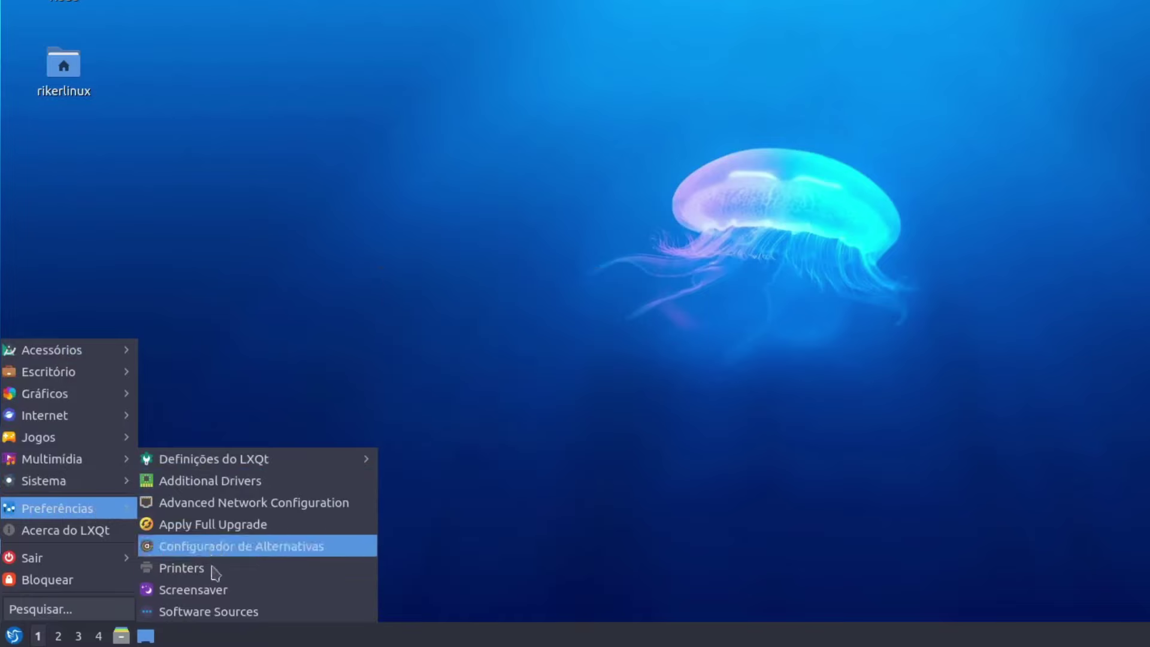
mouse_move(159, 462)
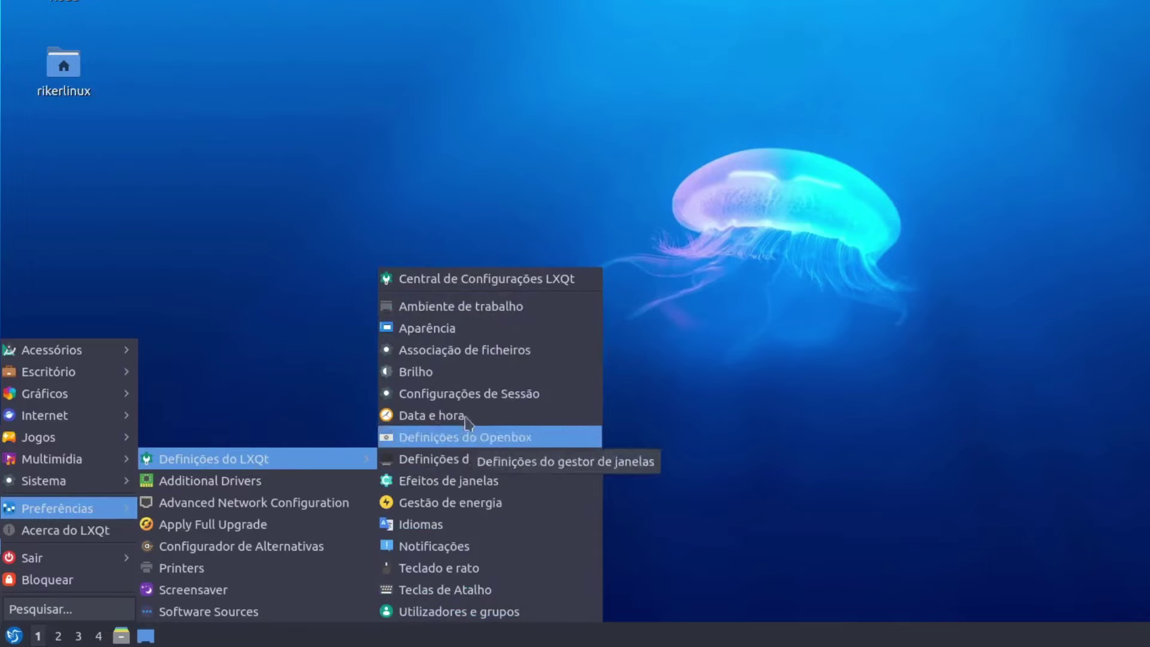
click(419, 293)
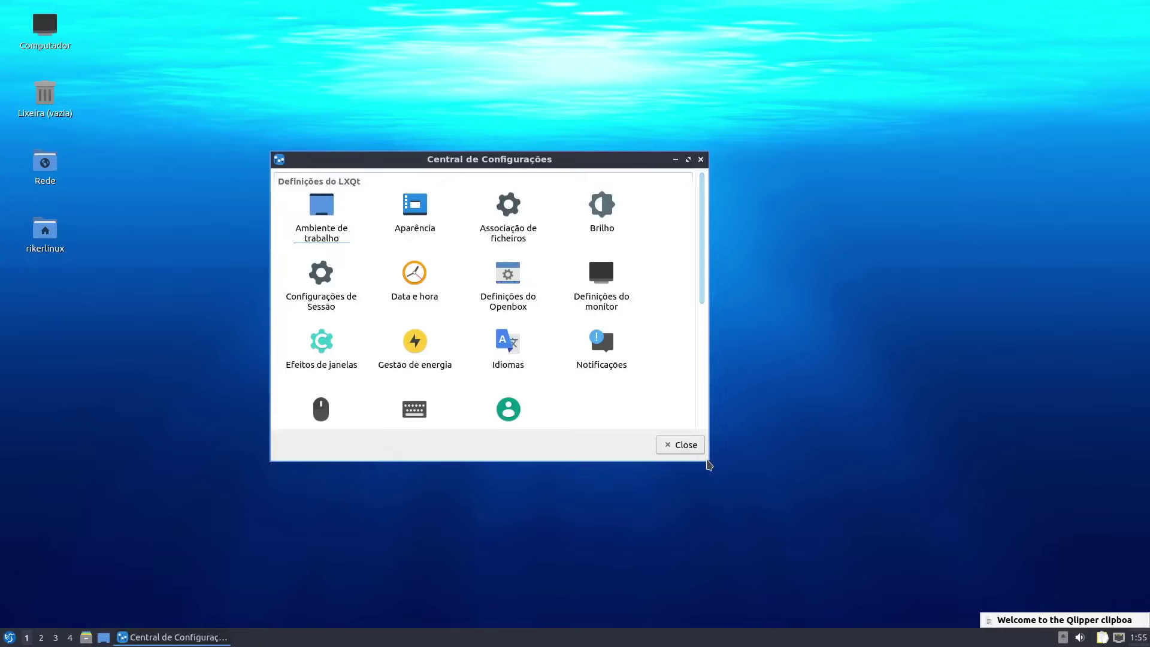
Enlarge the configuration center window to fit all its settings and reposition it on the desktop.
drag(708, 465, 918, 568)
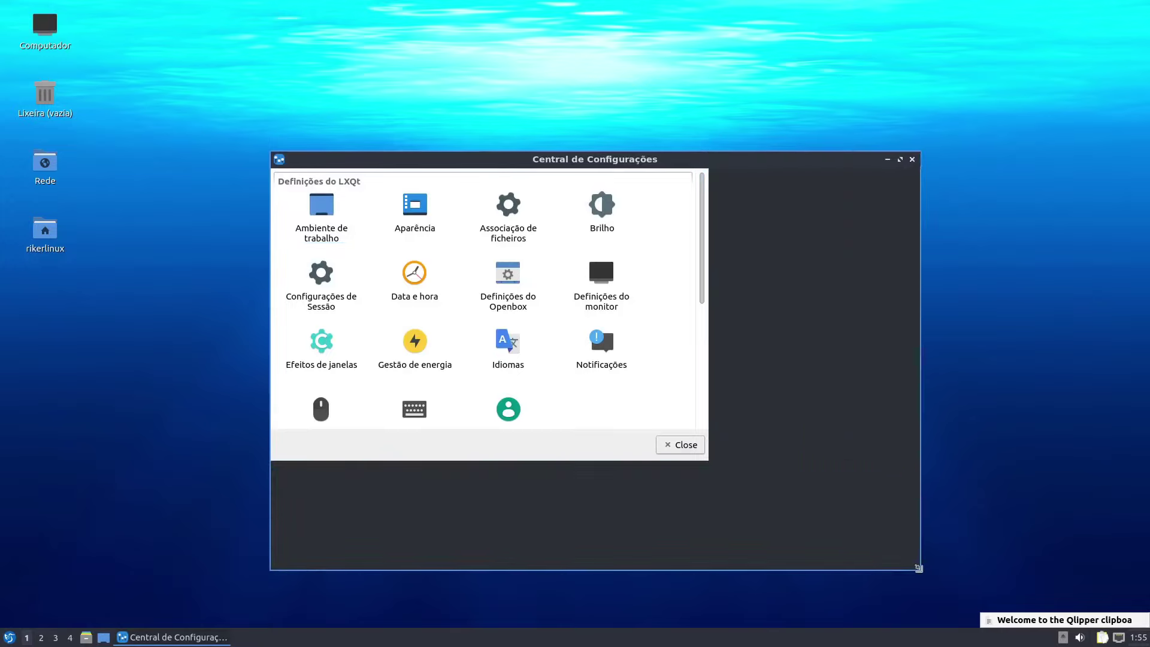
drag(628, 159, 625, 102)
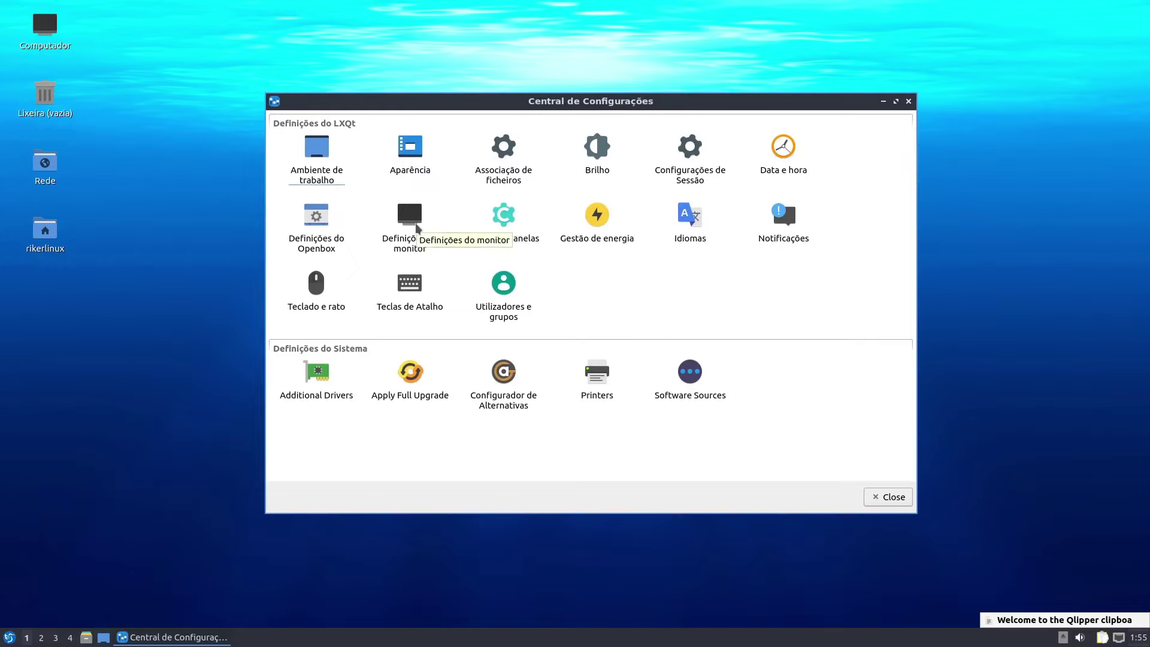
mouse_move(372, 102)
mouse_down()
mouse_move(346, 104)
mouse_move(544, 89)
mouse_move(239, 112)
mouse_move(233, 123)
mouse_move(655, 115)
mouse_move(357, 76)
mouse_move(336, 108)
mouse_move(363, 116)
mouse_up()
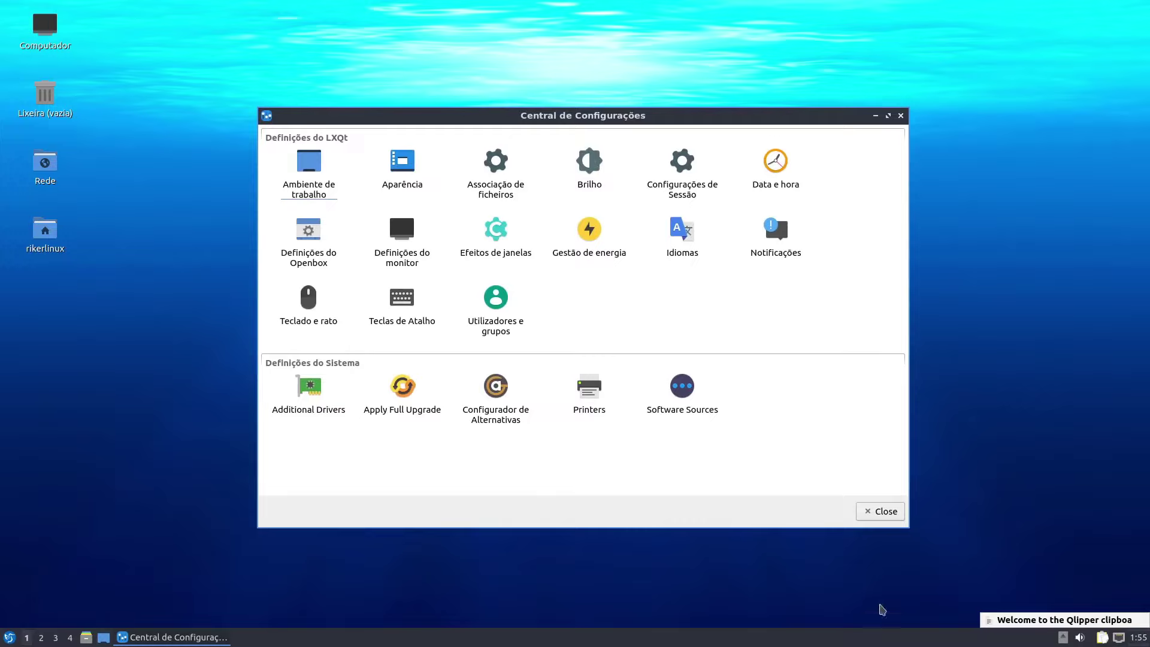
click(9, 637)
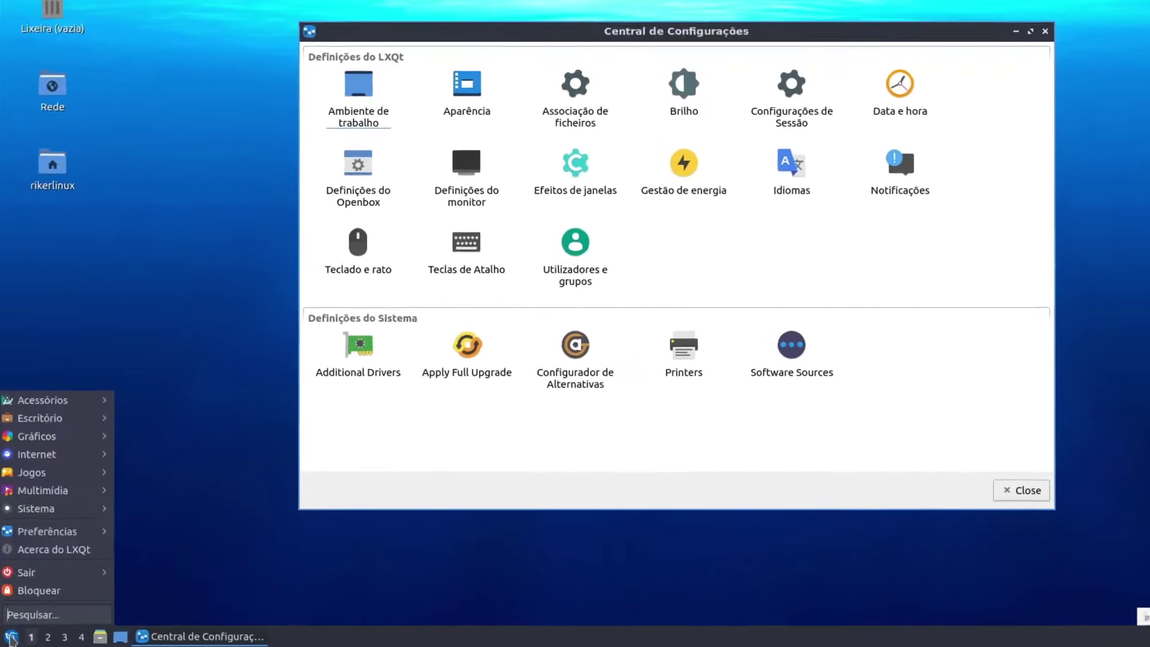
mouse_move(48, 538)
mouse_move(56, 484)
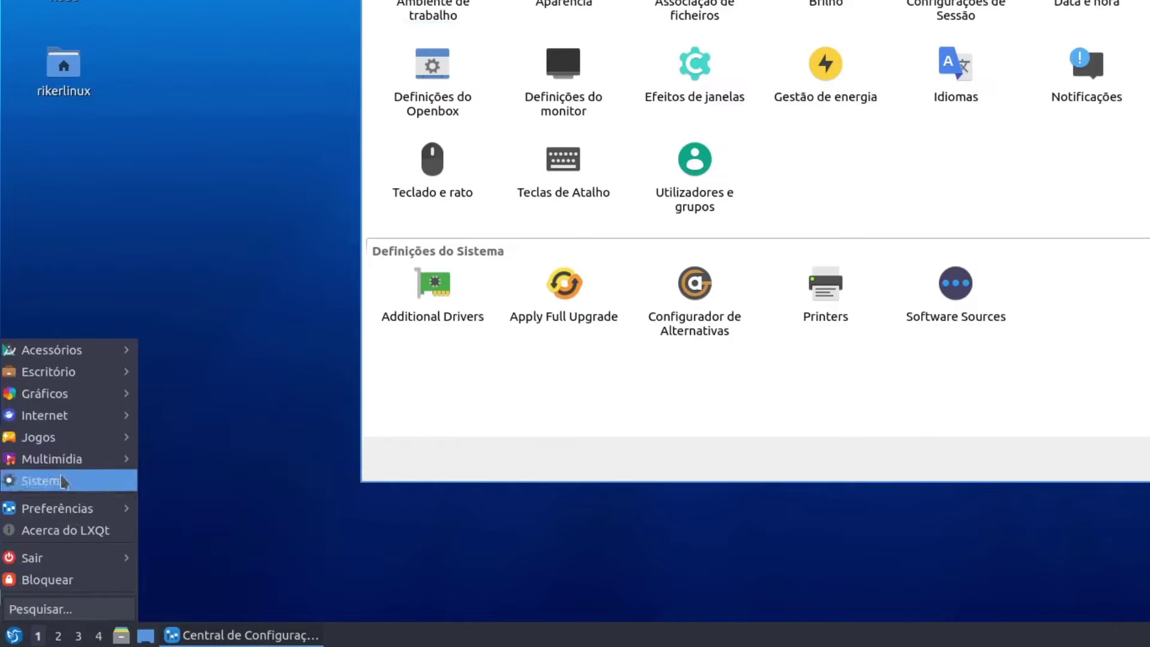
mouse_move(51, 460)
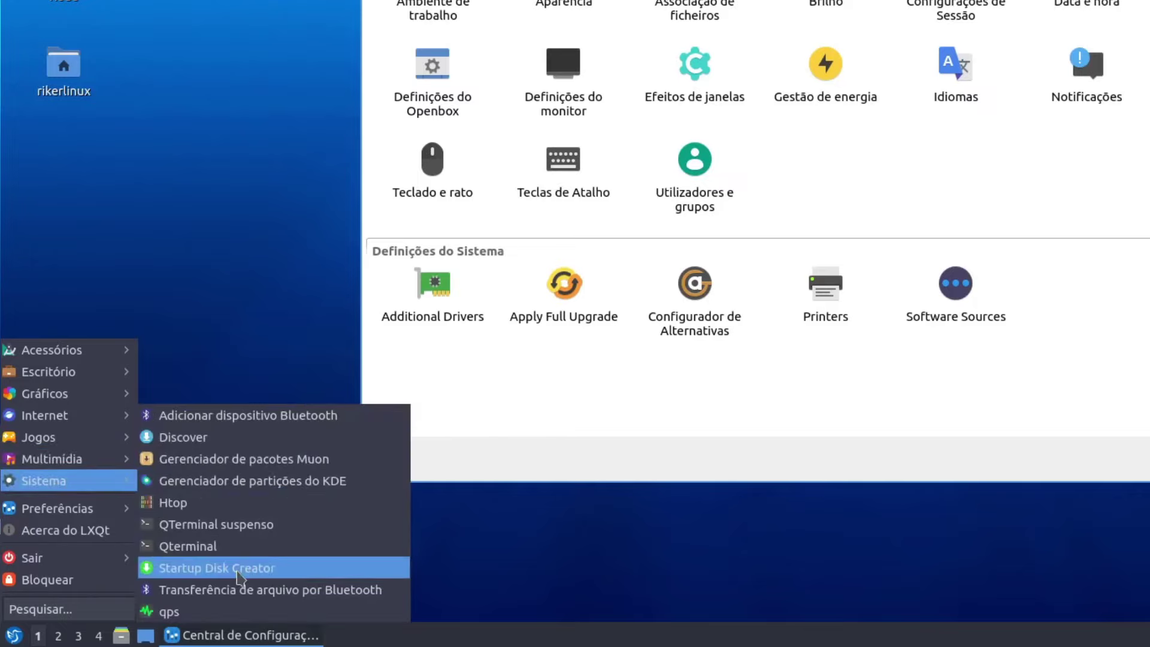
mouse_move(51, 350)
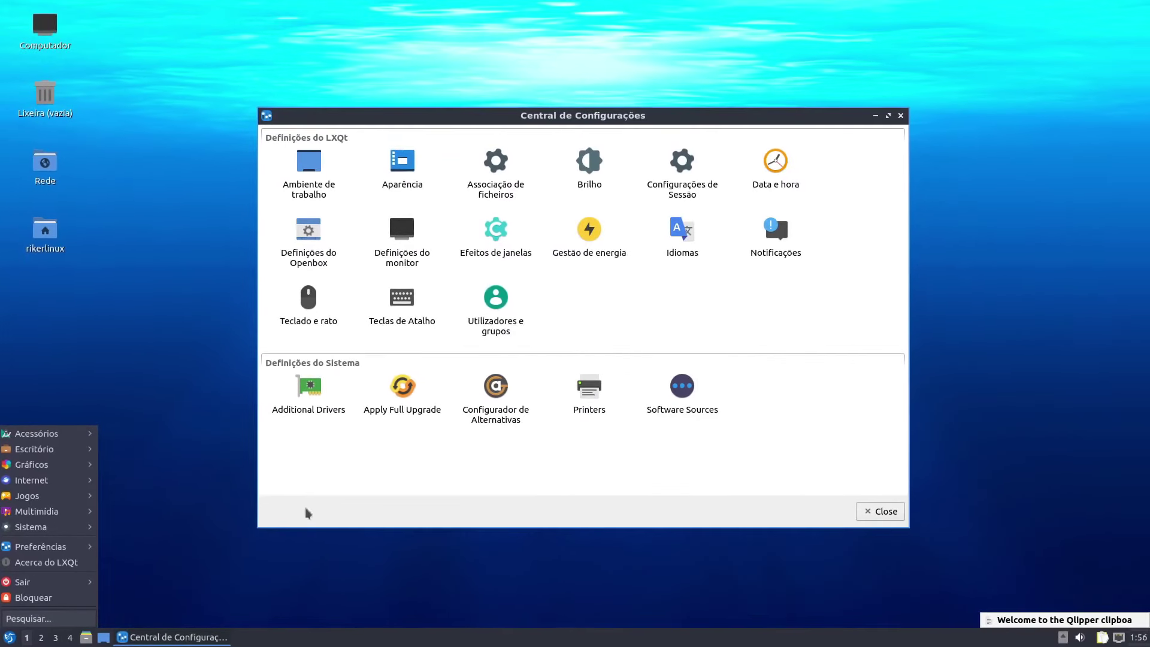
click(329, 120)
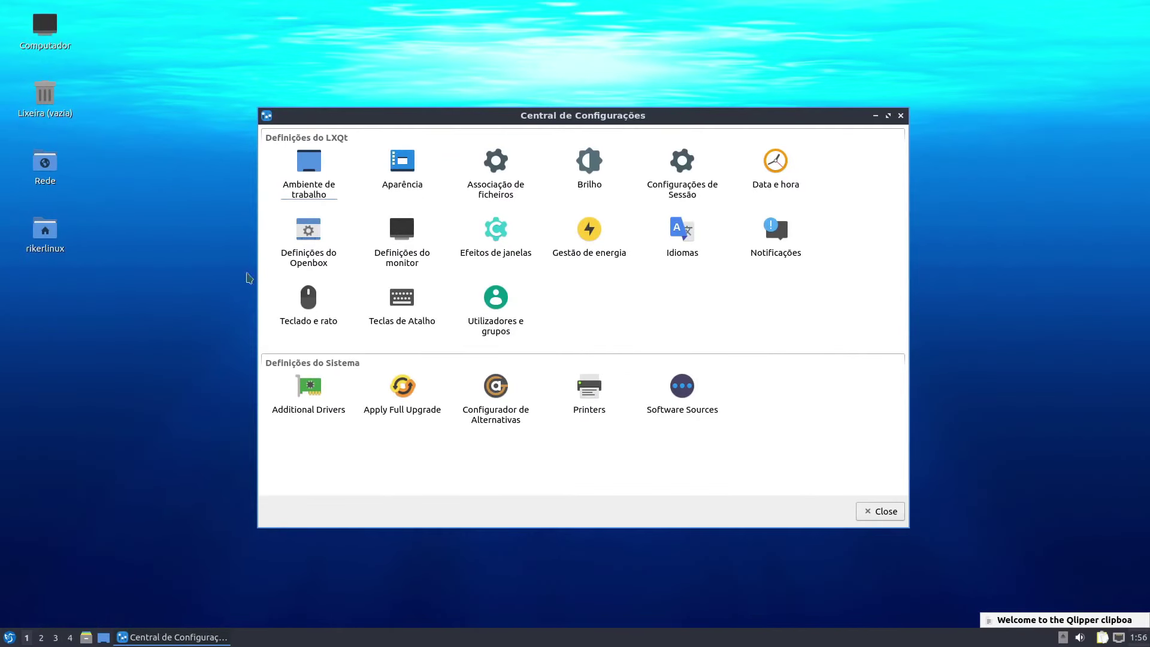
Check for available additional drivers, authorizing with the administrator password and placing the windows side by side, and close Software Sources.
double_click(312, 411)
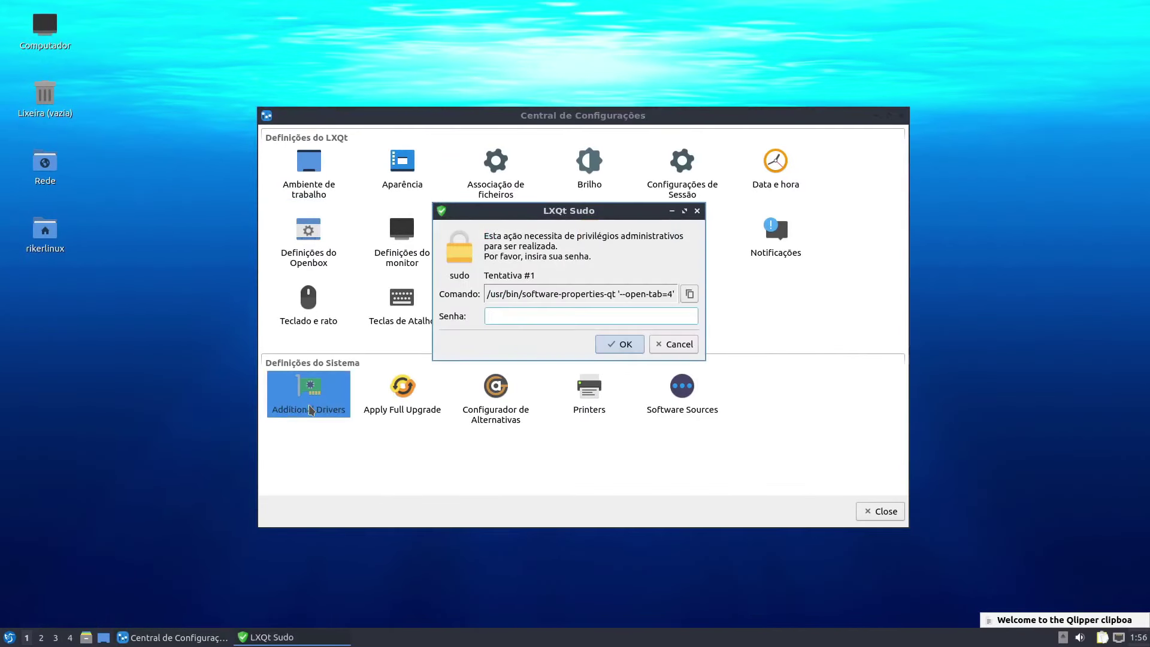
text(***)
key(Return)
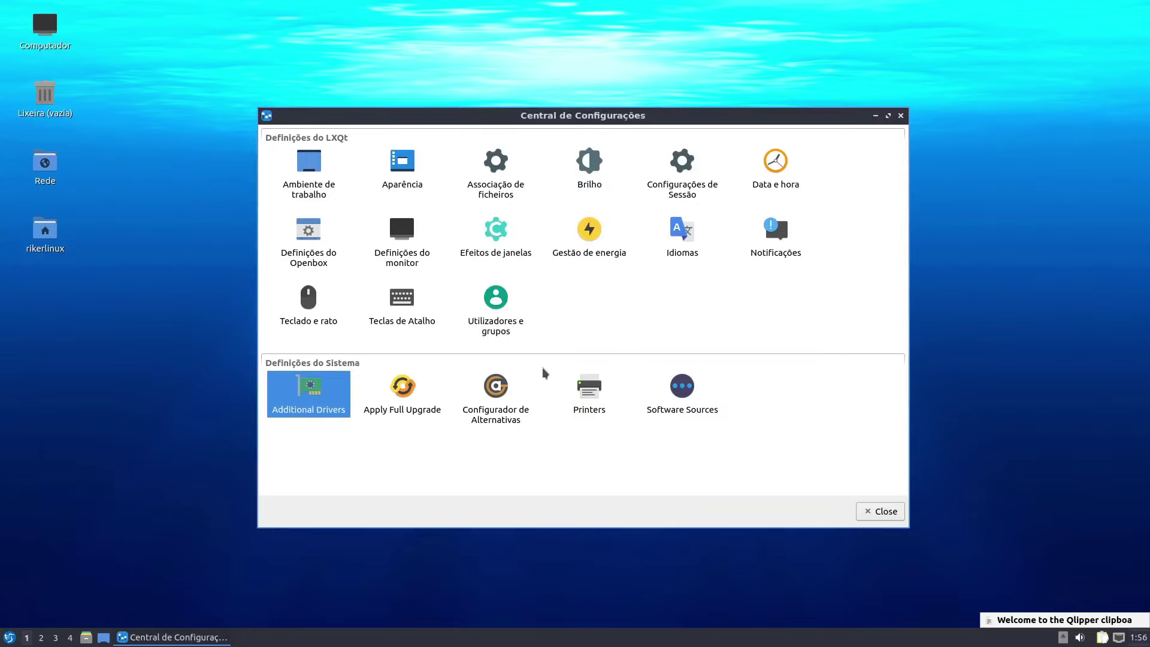
drag(541, 110, 757, 65)
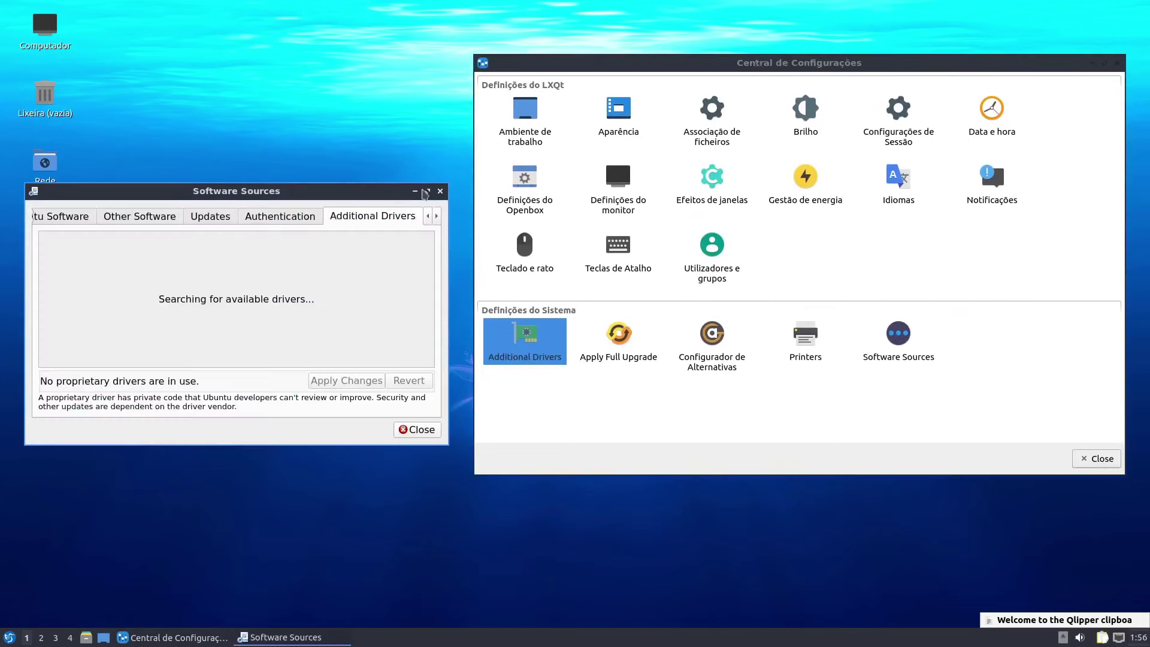
drag(288, 195, 351, 196)
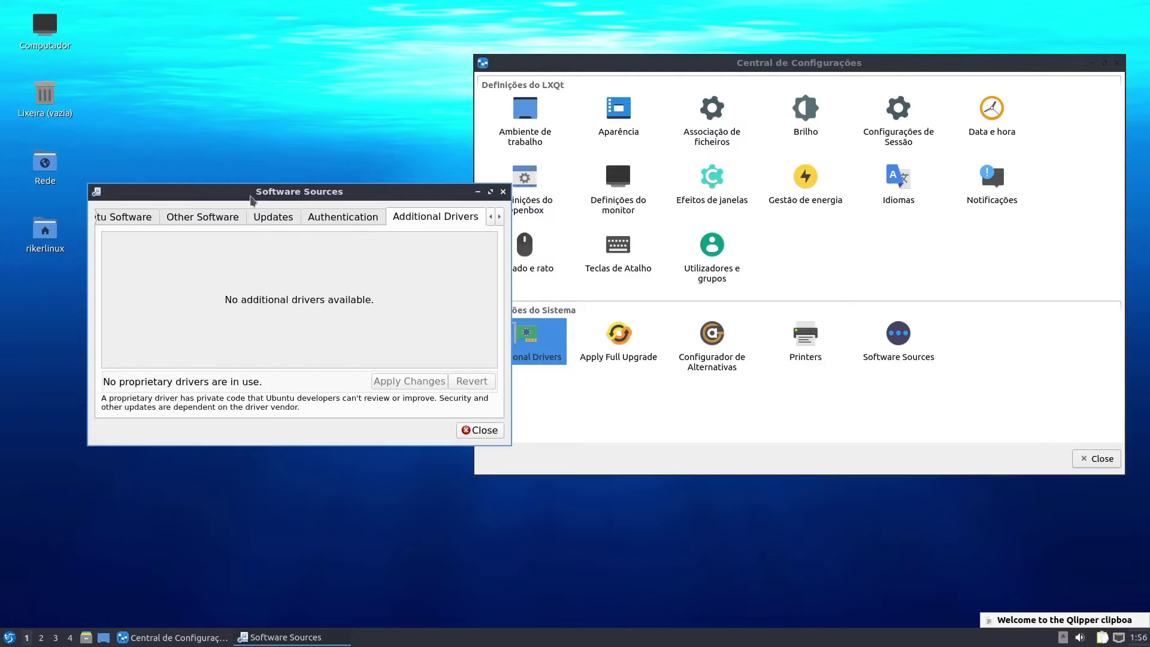
drag(250, 193, 211, 190)
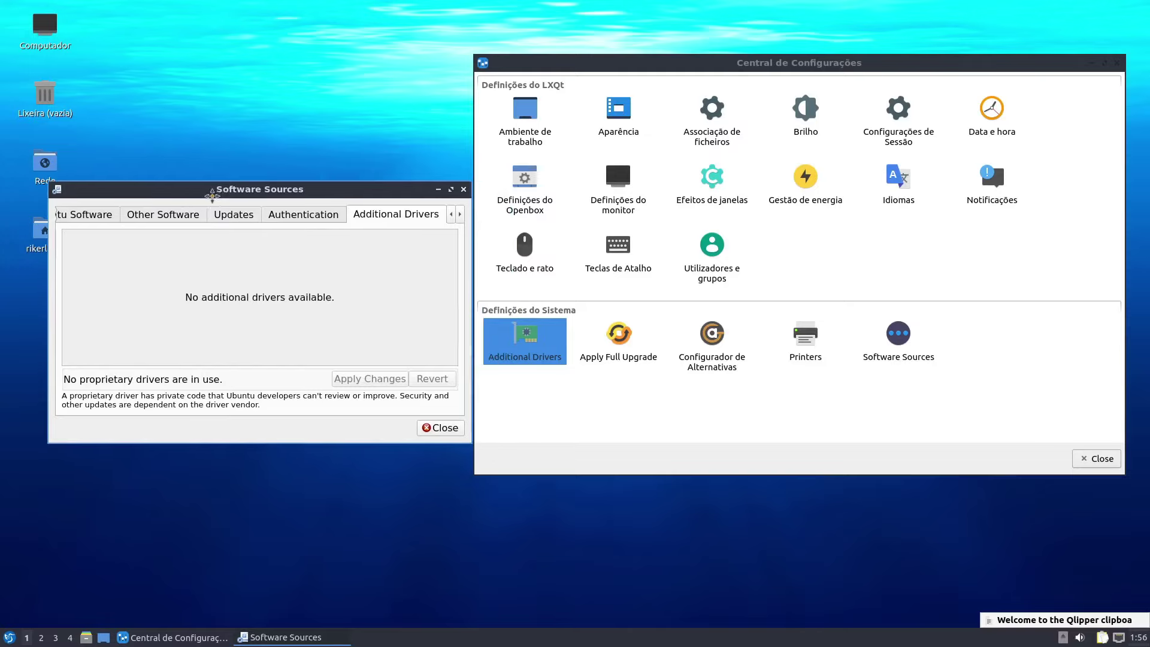
click(440, 428)
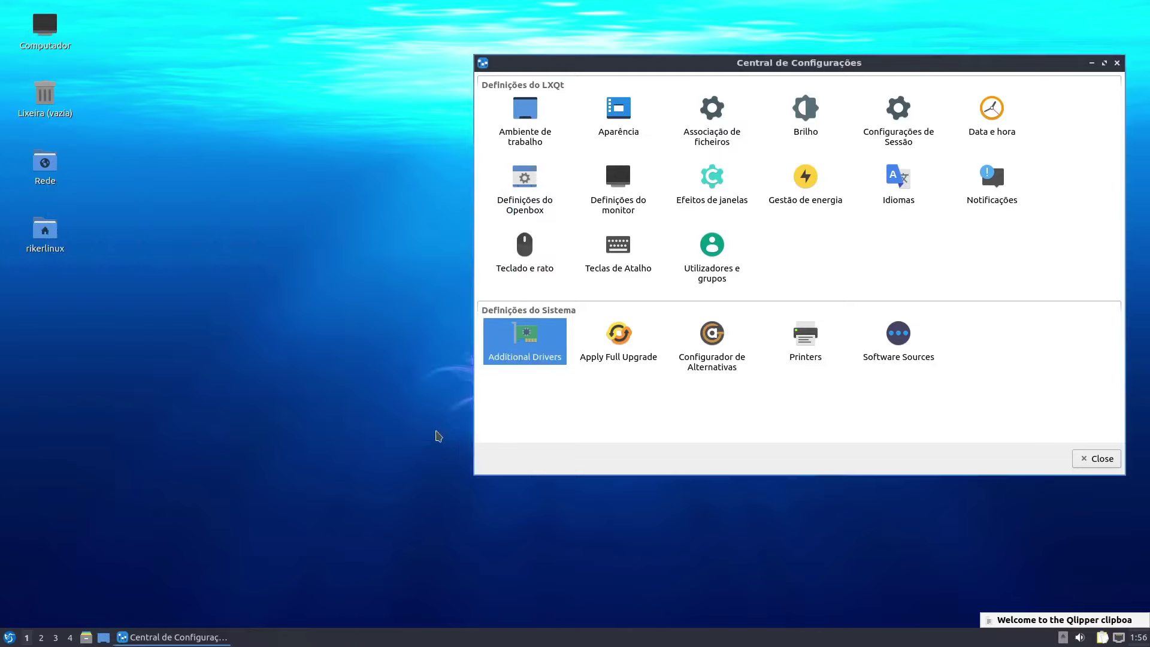
View the monitor configuration from the configuration center and close it without making changes.
drag(536, 63, 480, 64)
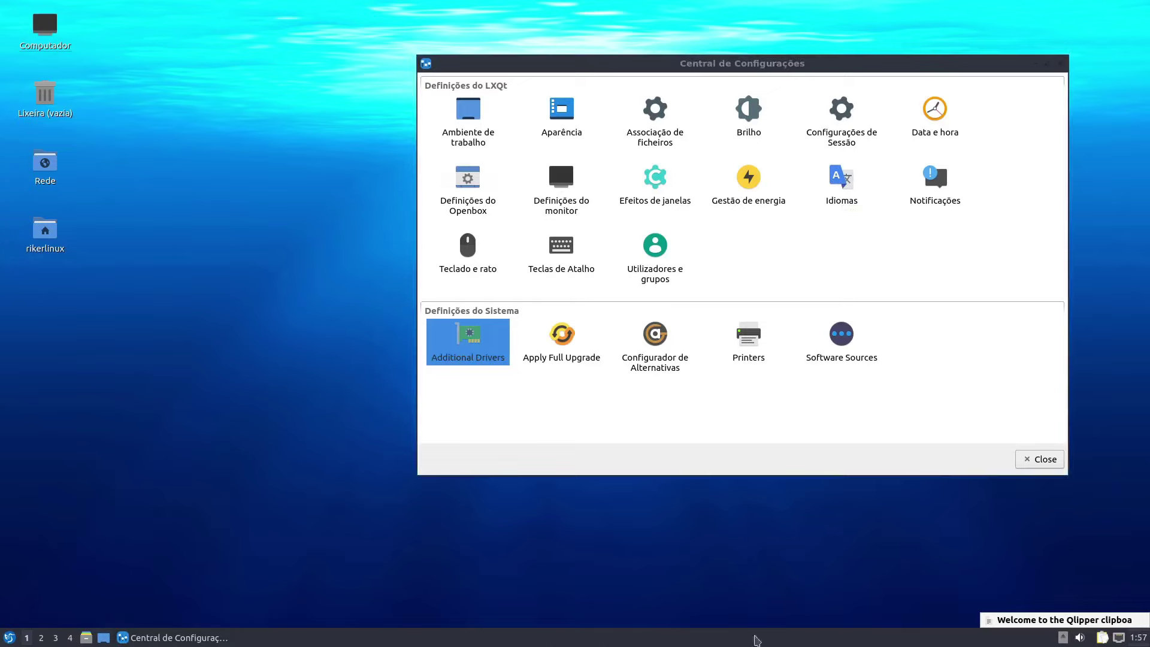
click(561, 177)
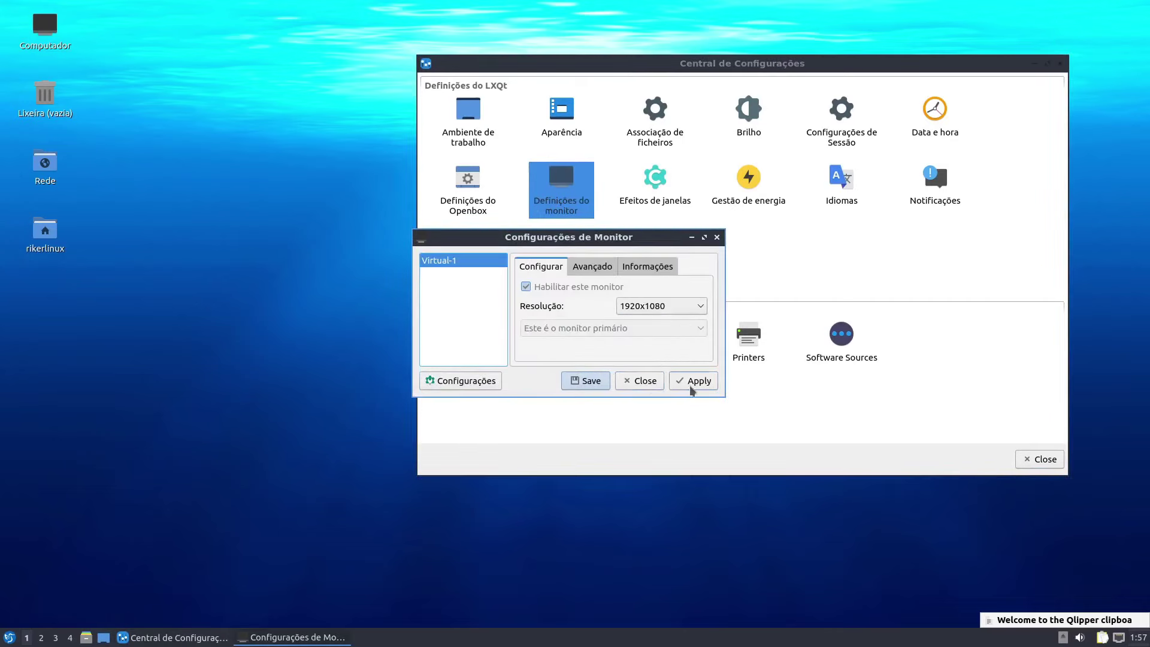
click(650, 381)
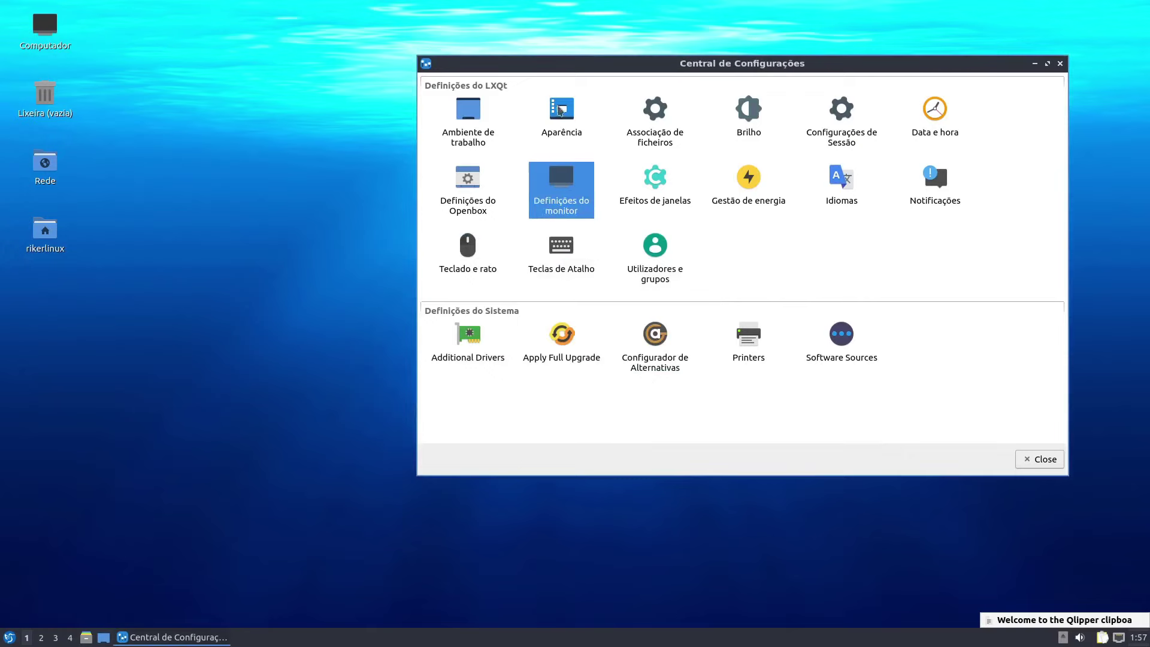
Open the LXQt appearance settings and try out the Fusion and Windows Qt widget styles, applying each.
click(569, 119)
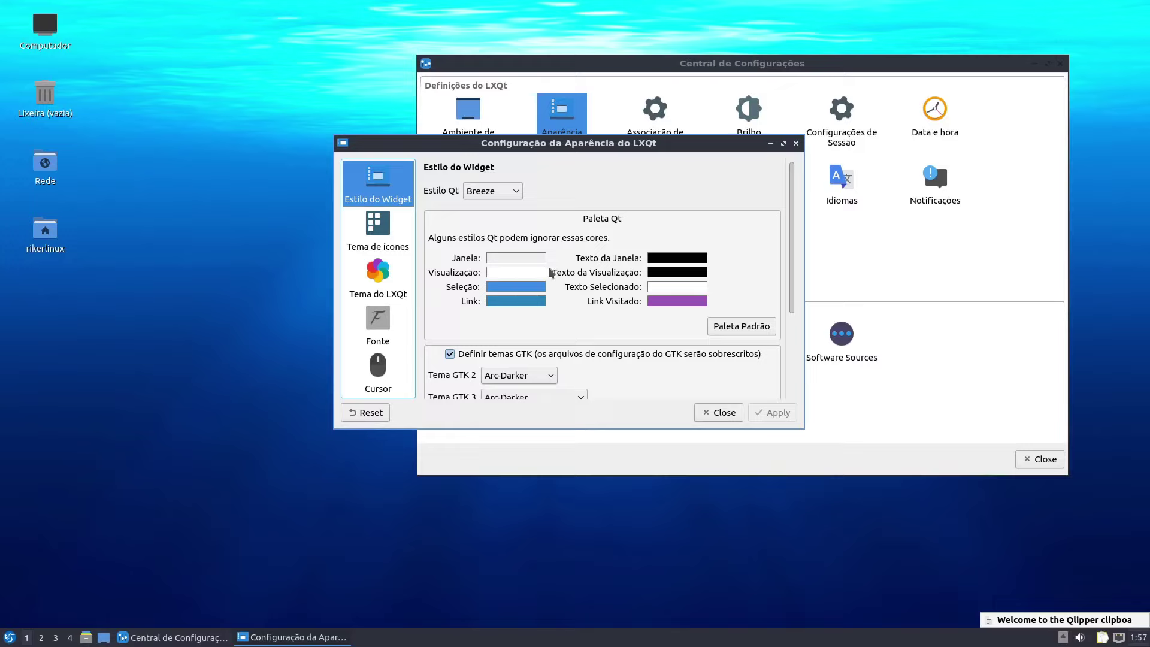
click(514, 193)
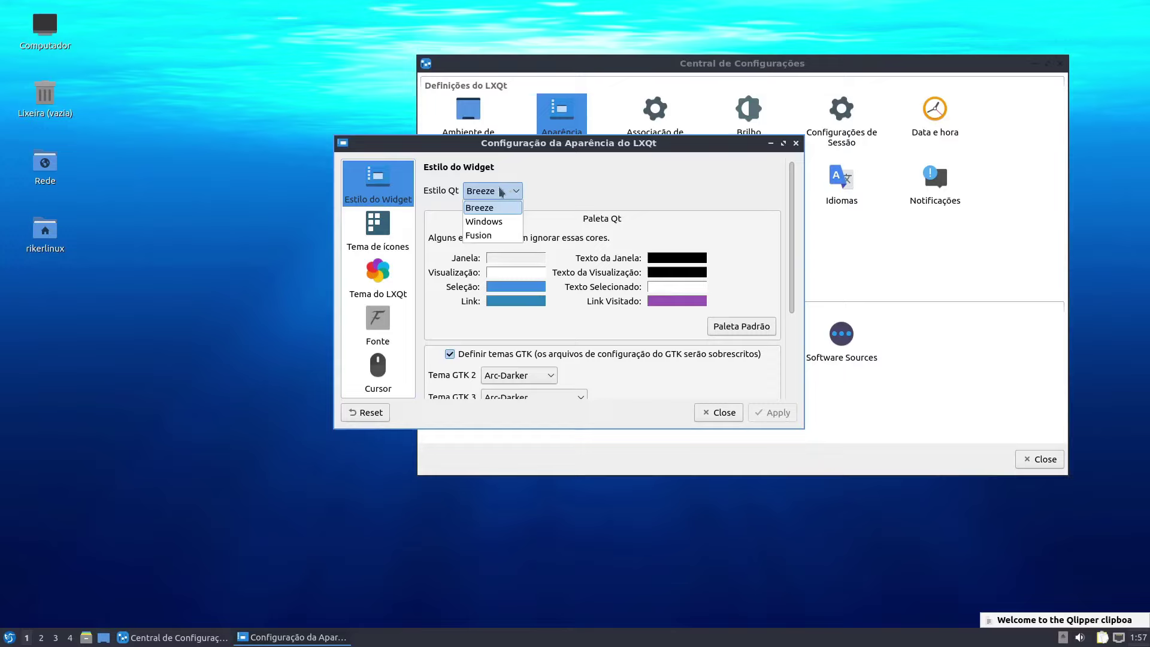
click(492, 235)
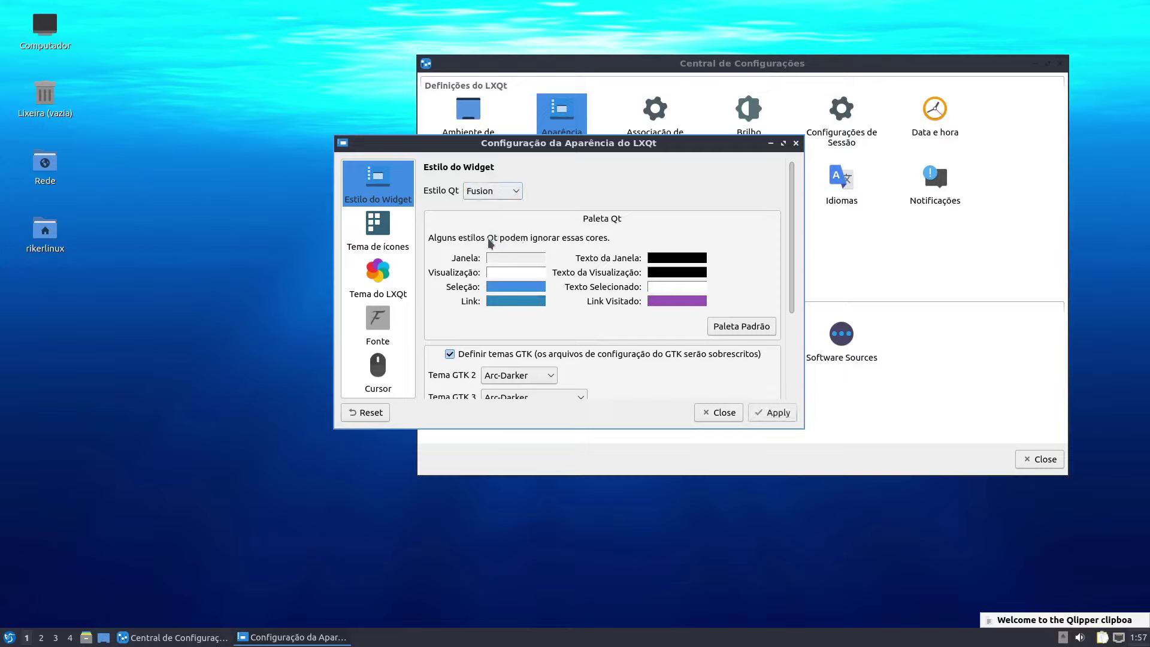
click(772, 415)
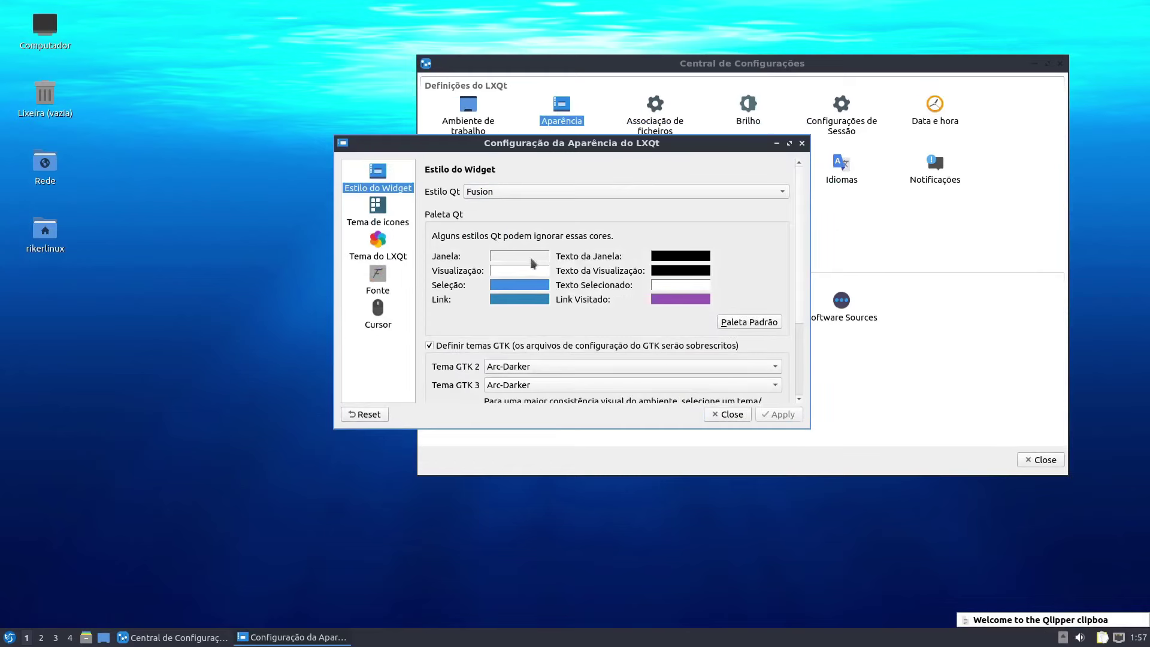
scroll(484, 193, up, 1)
click(781, 416)
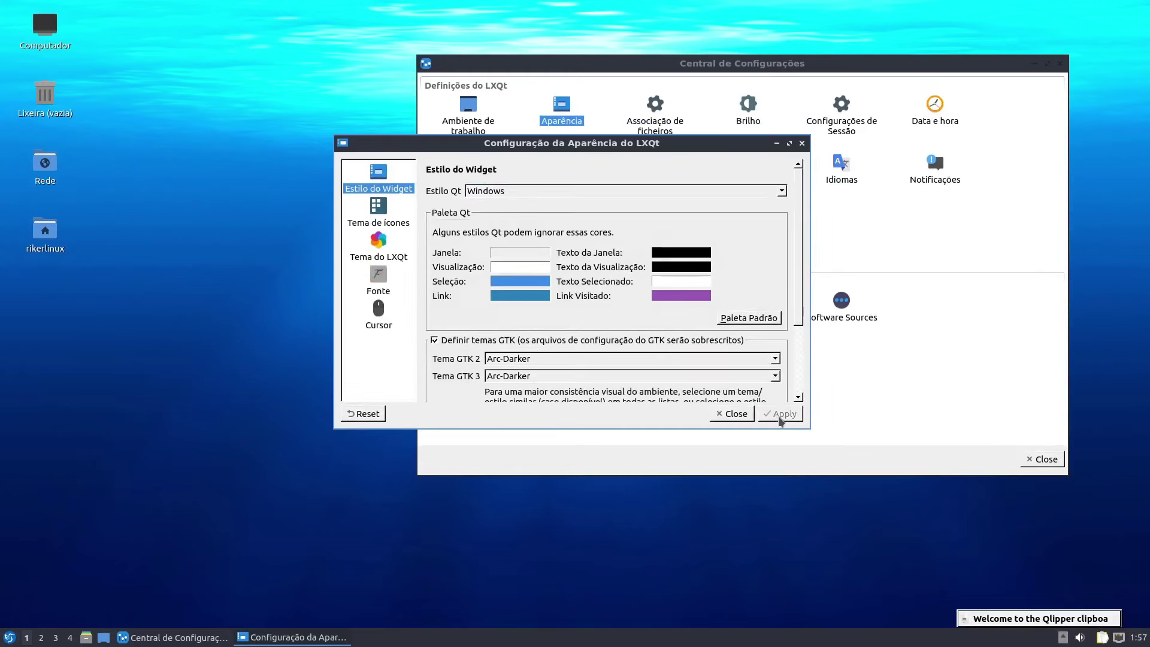
Set the Qt widget style to Breeze and apply it.
click(505, 192)
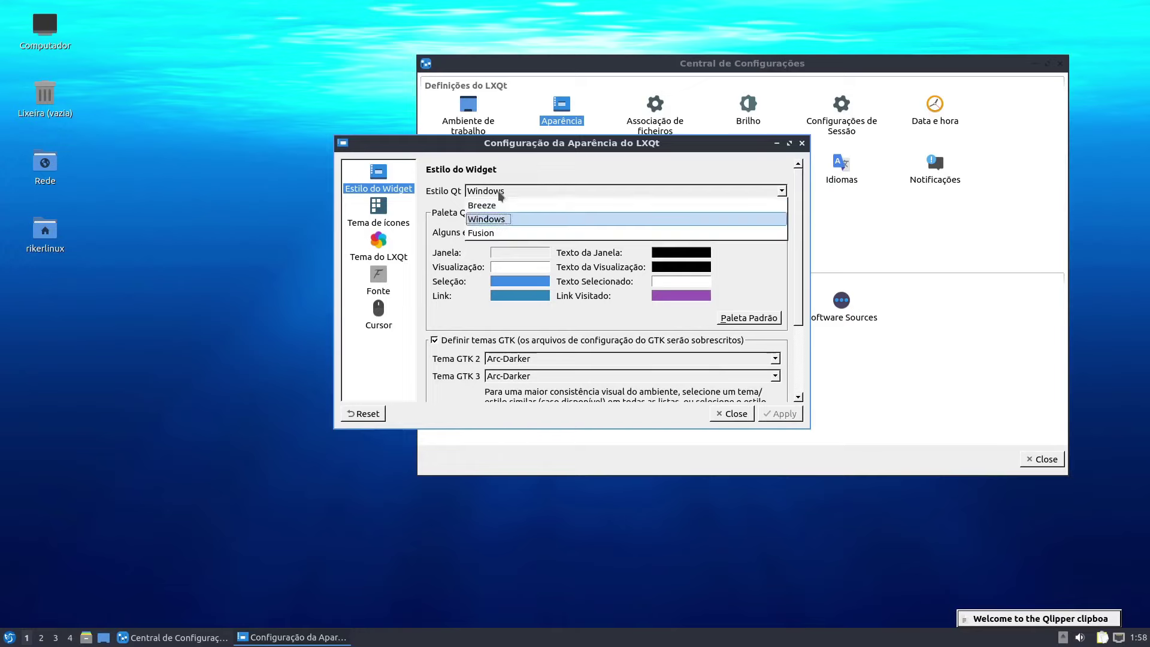
click(501, 209)
click(781, 414)
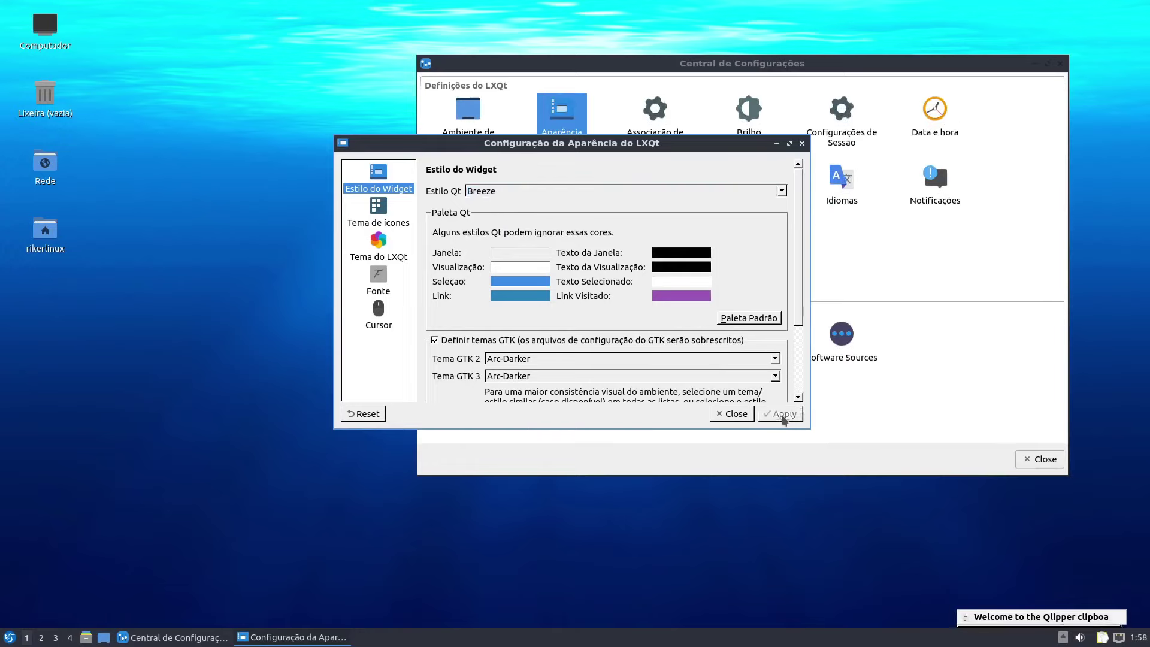
drag(584, 146, 568, 146)
Look through the full list of available icon themes in the appearance settings.
click(360, 241)
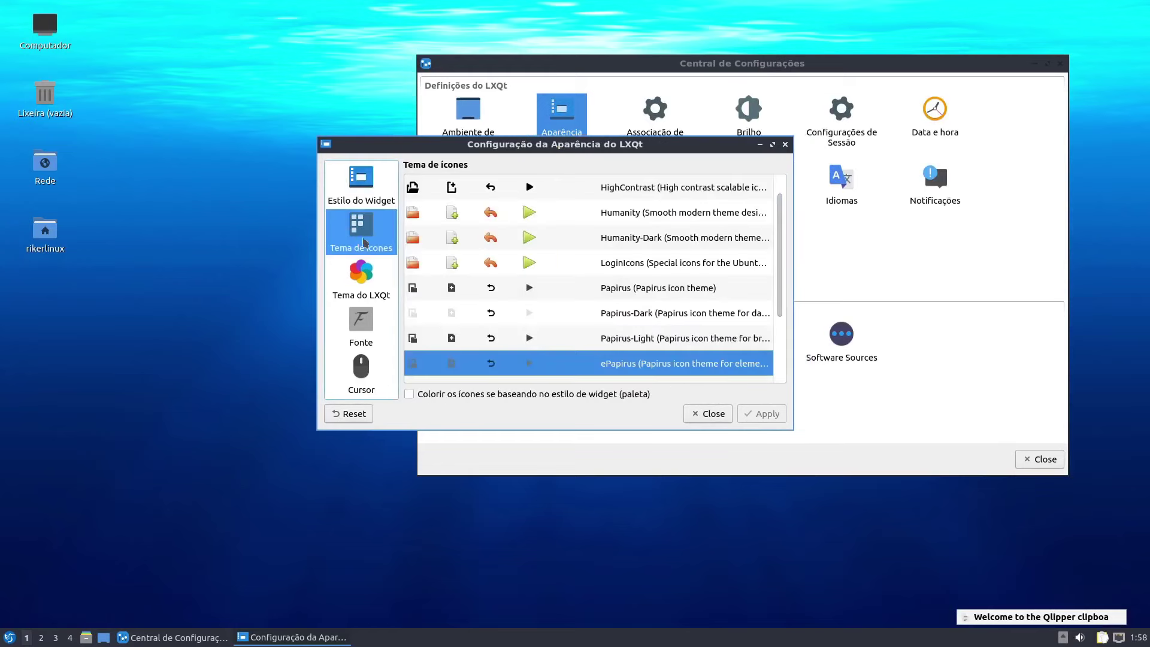
drag(781, 312, 813, 413)
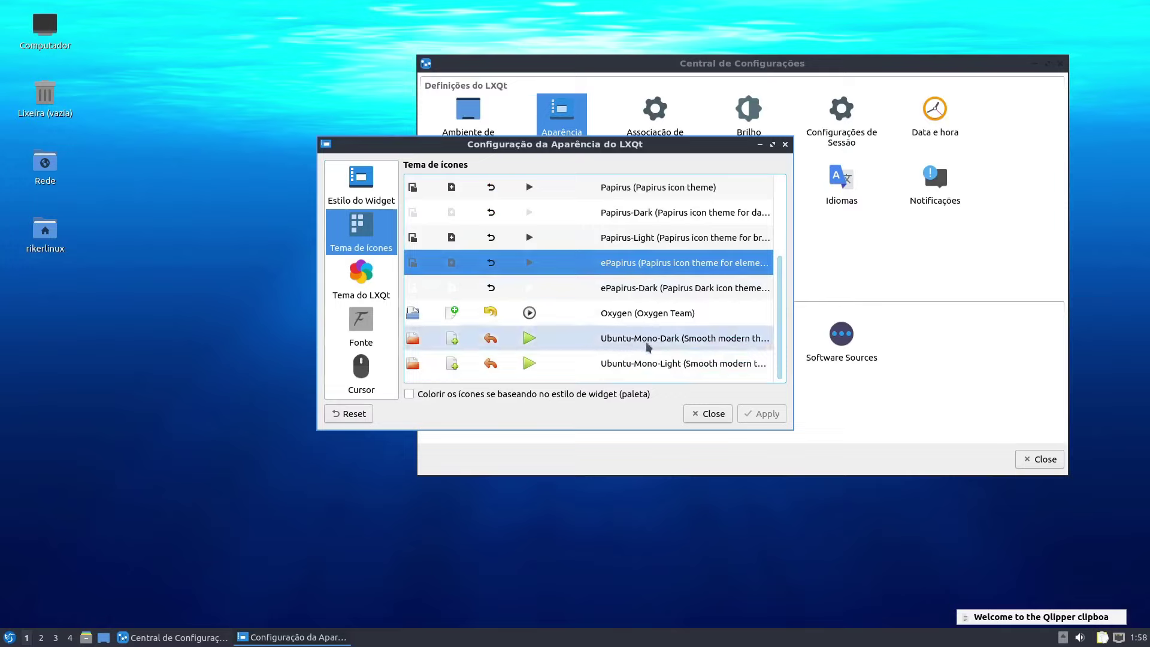
scroll(782, 350, up, 2)
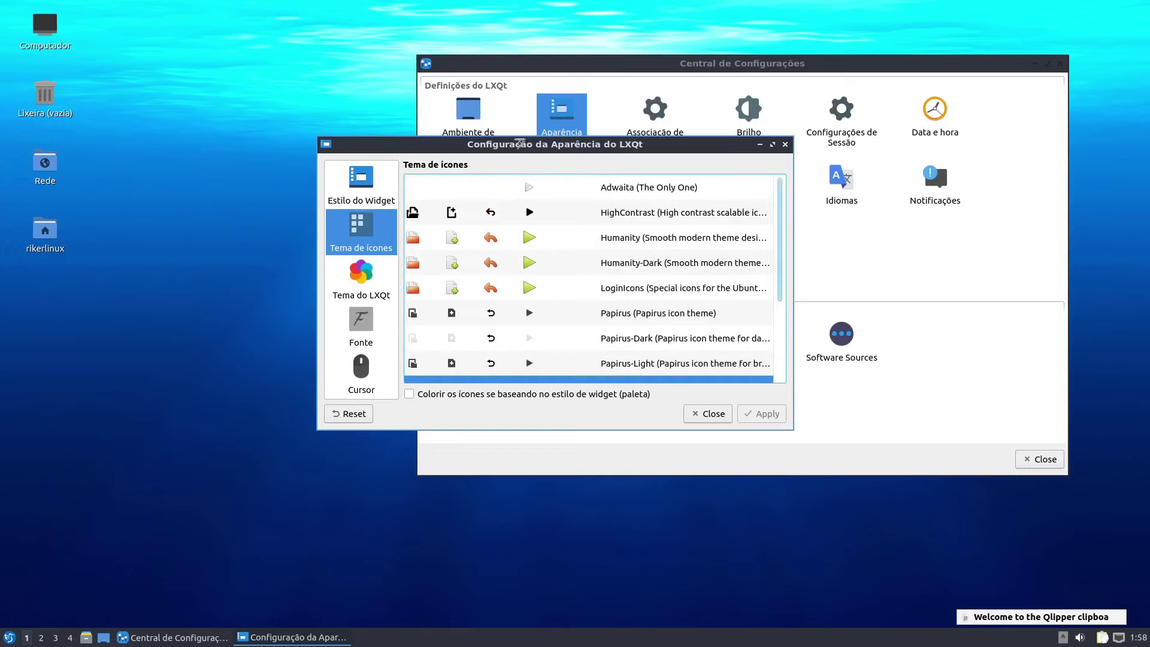
scroll(534, 332, down, 2)
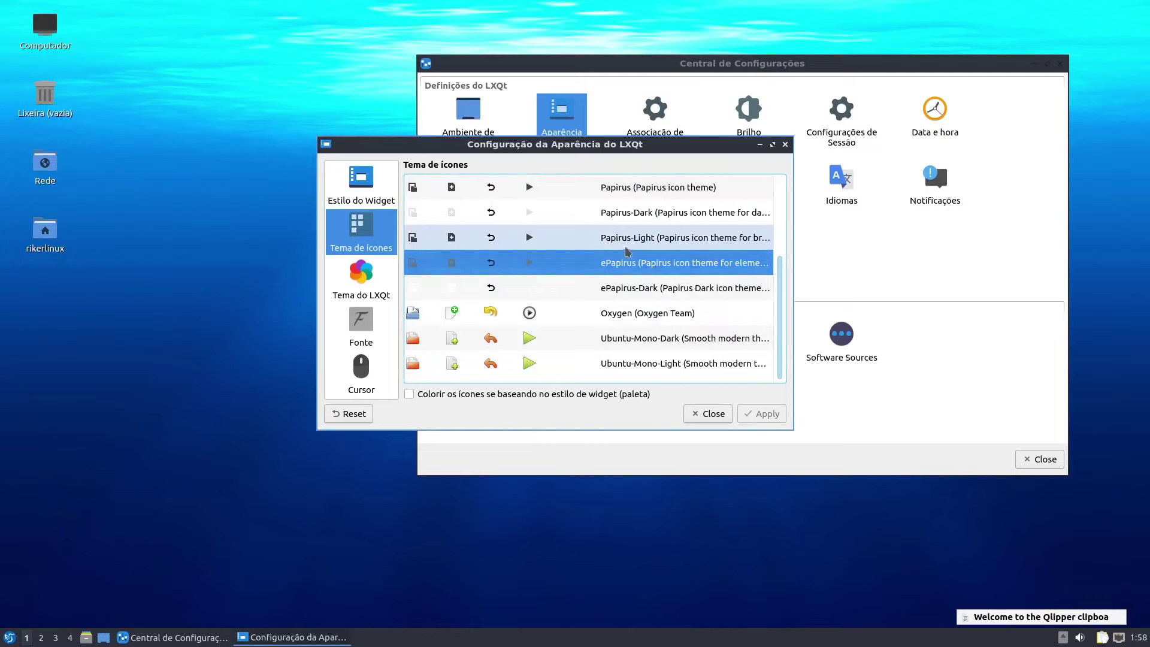
Open the LXQt theme list in the appearance settings and apply the Frost theme.
click(360, 284)
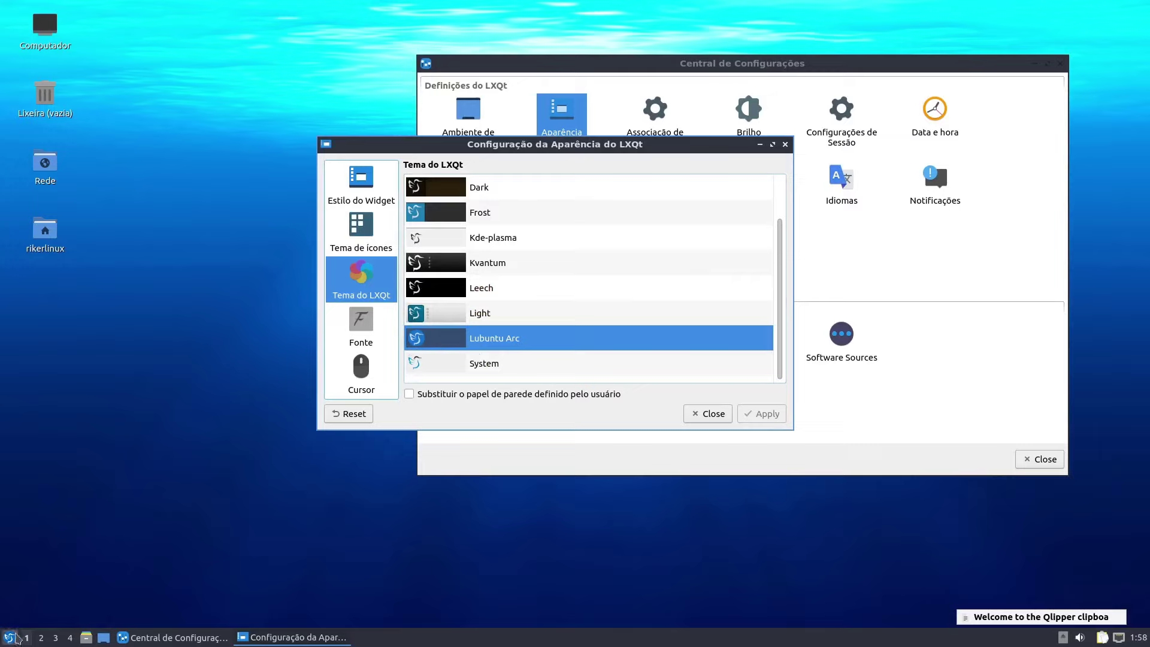
scroll(569, 343, up, 1)
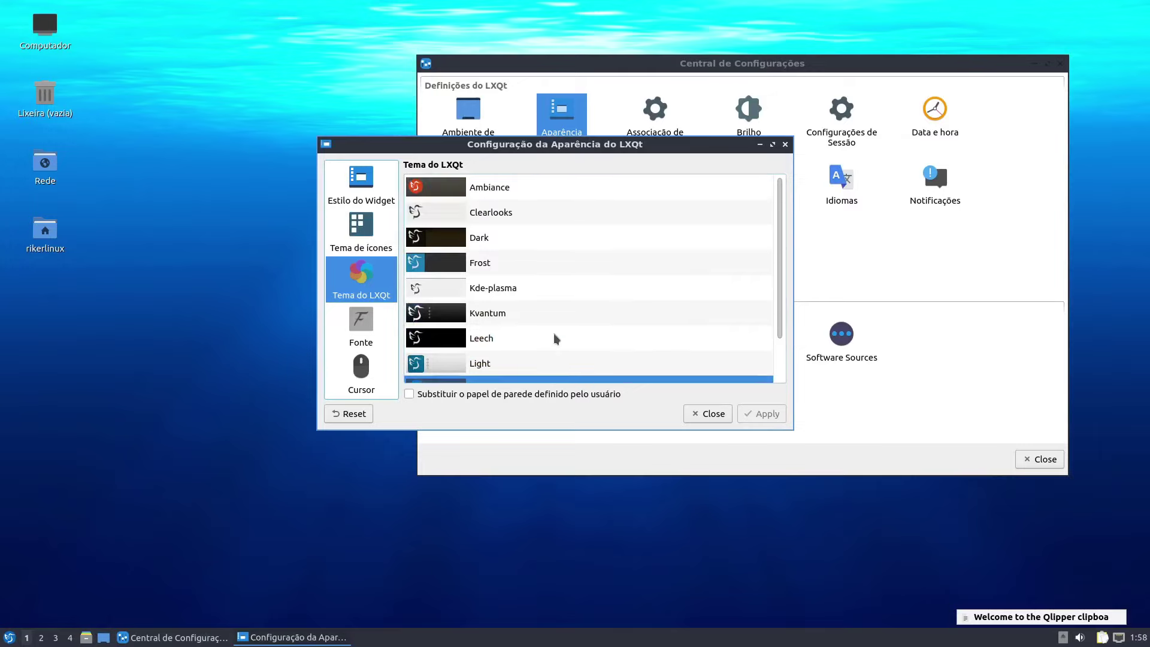
click(485, 268)
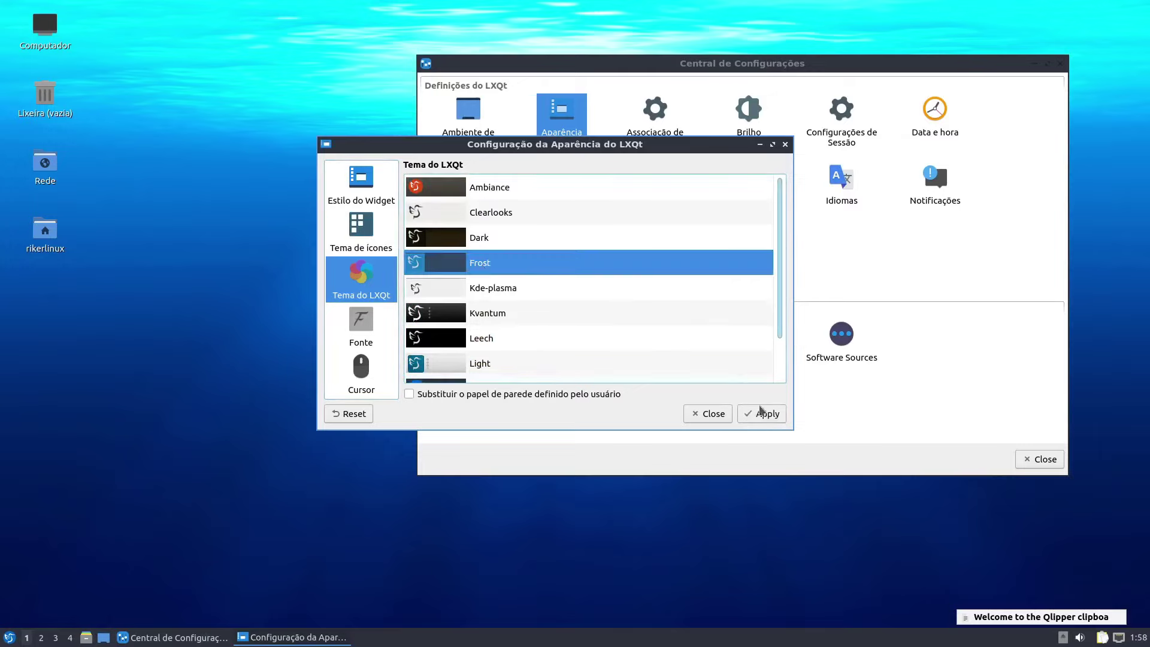
click(749, 416)
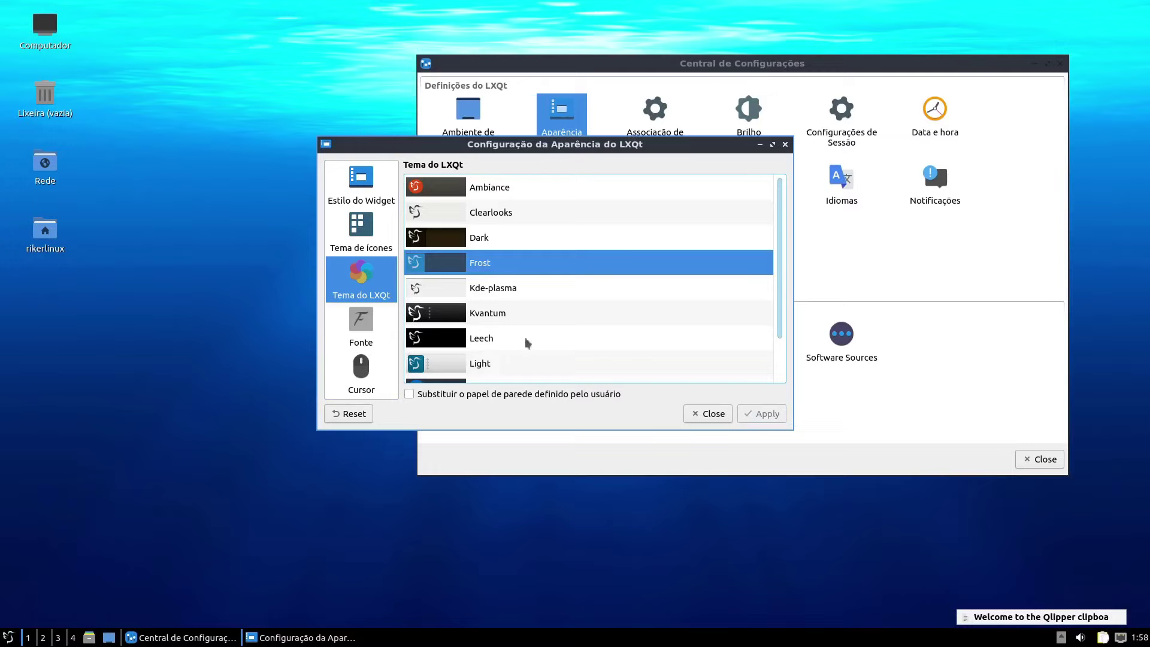
Apply the Ambiance LXQt theme and check how the application menu looks with it.
click(418, 190)
click(772, 417)
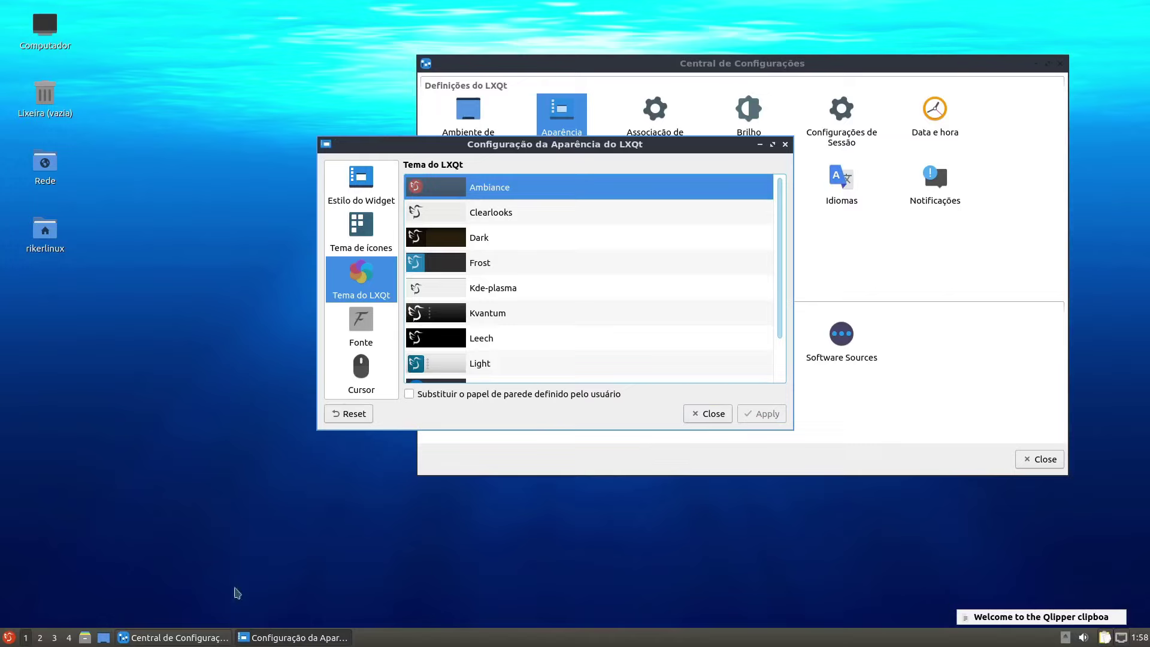
click(9, 638)
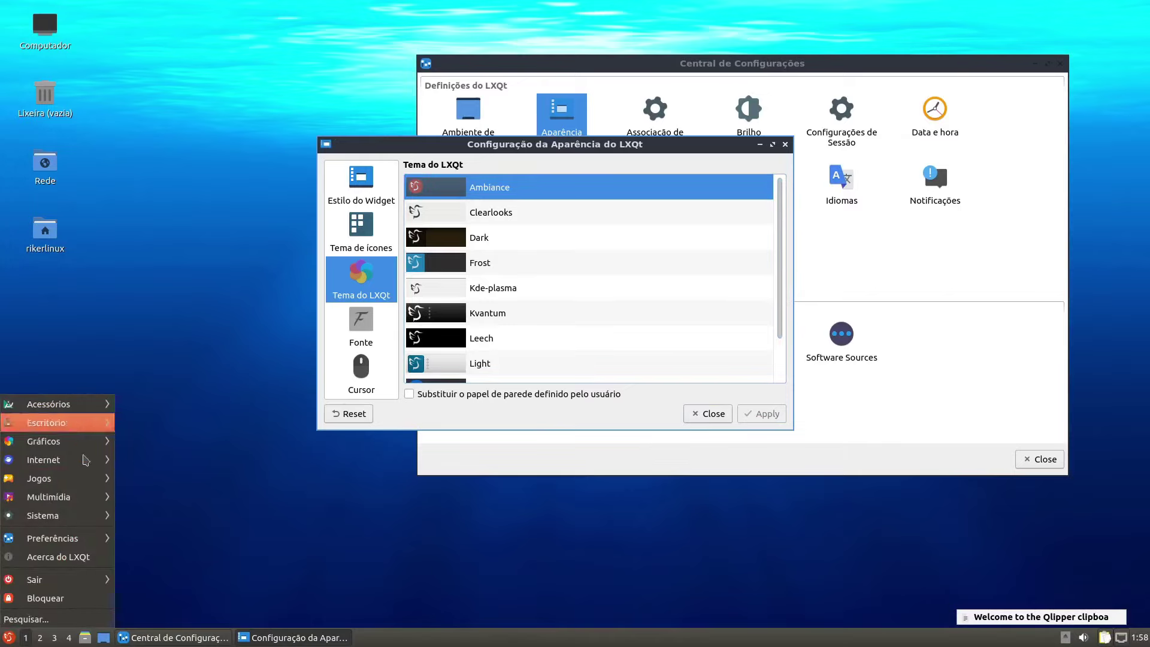
click(227, 527)
Set the LXQt theme to Lubuntu Arc and apply it.
scroll(476, 270, down, 1)
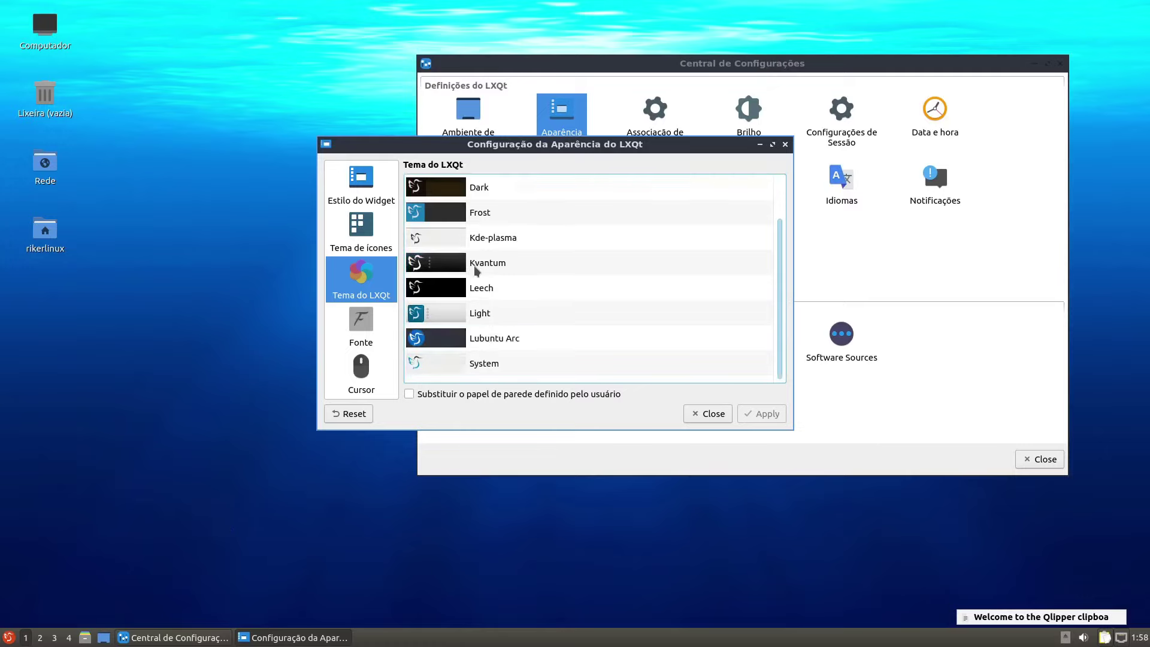
click(501, 338)
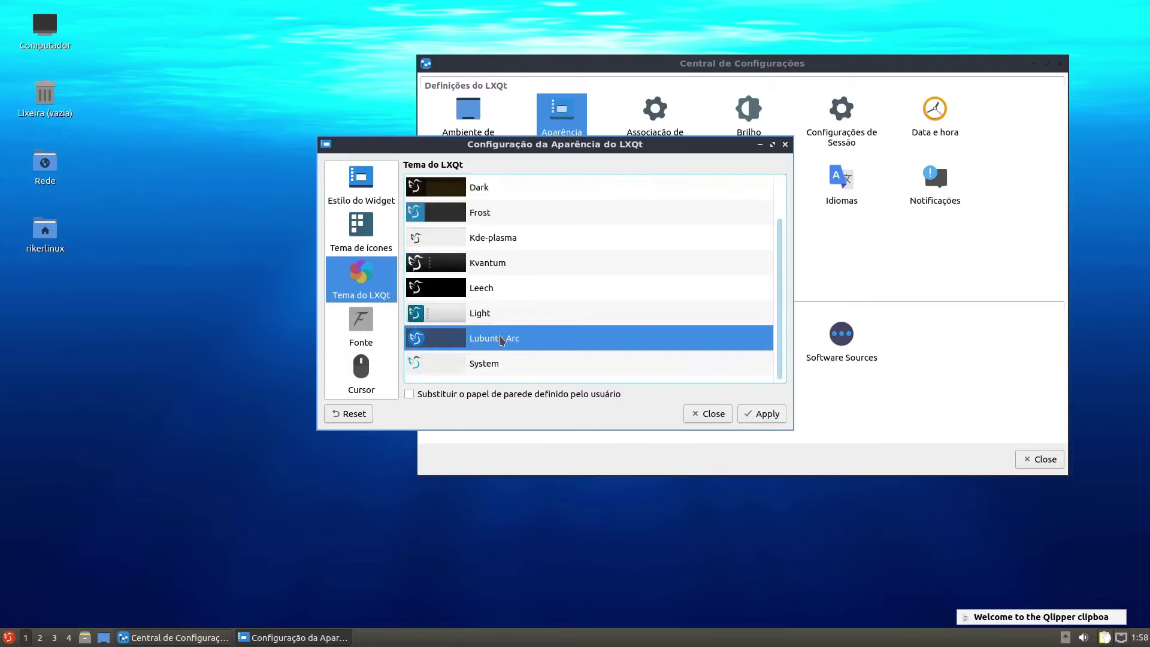
click(763, 415)
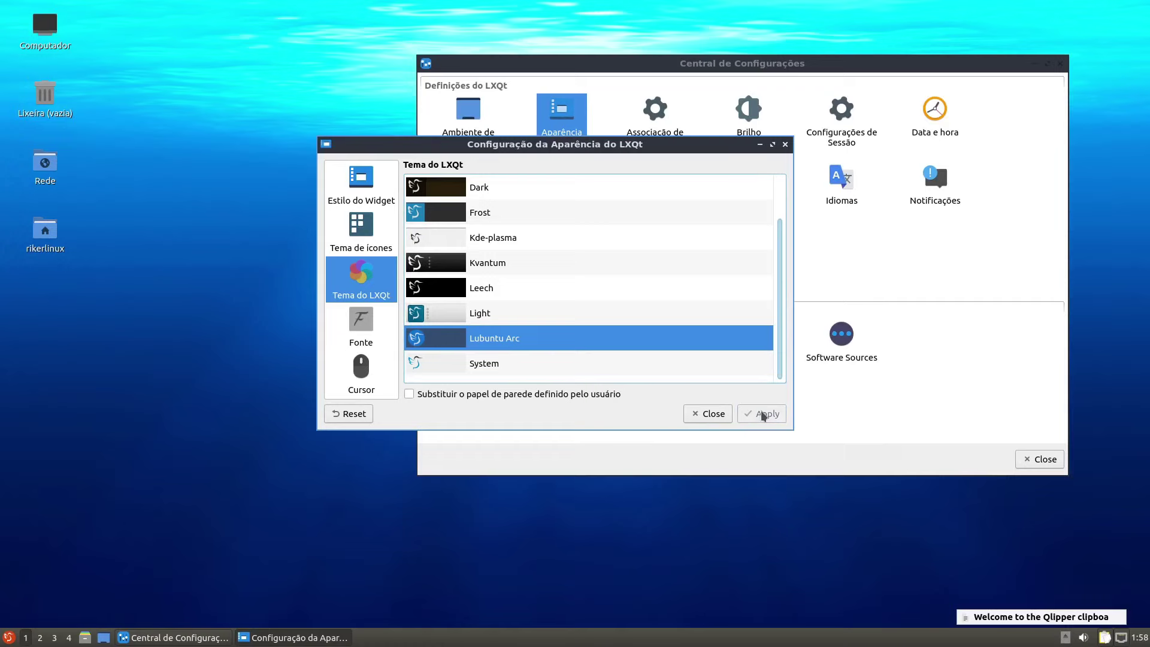
Review the font settings with the list of available fonts and the cursor themes, closing the appearance settings without changes.
click(367, 323)
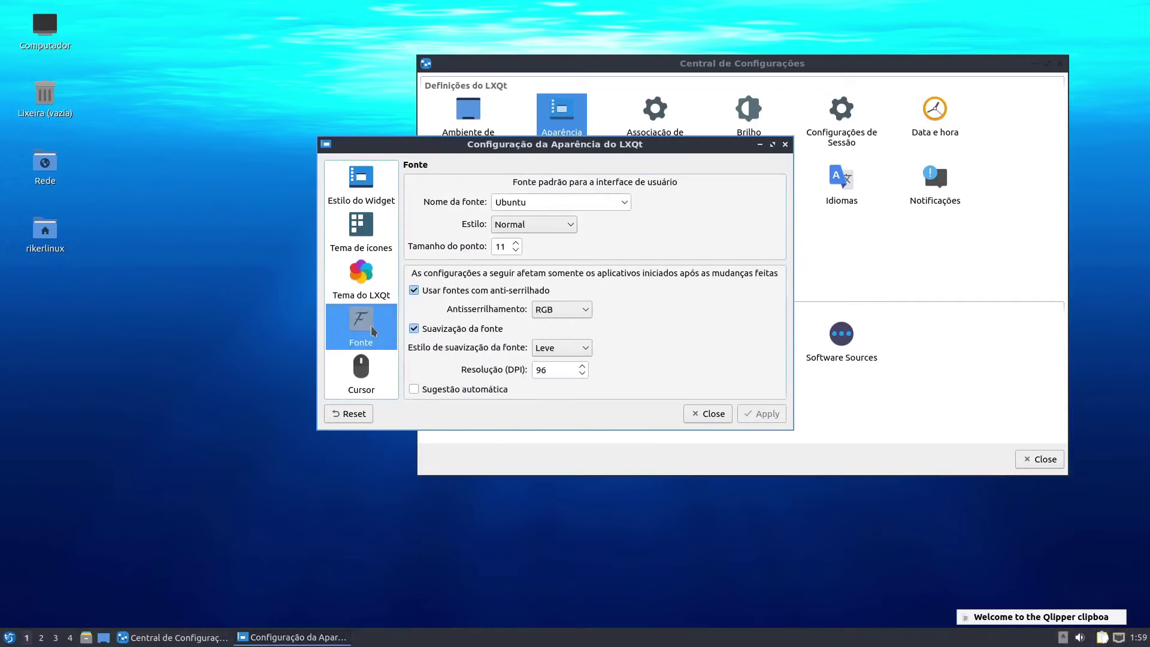
click(623, 205)
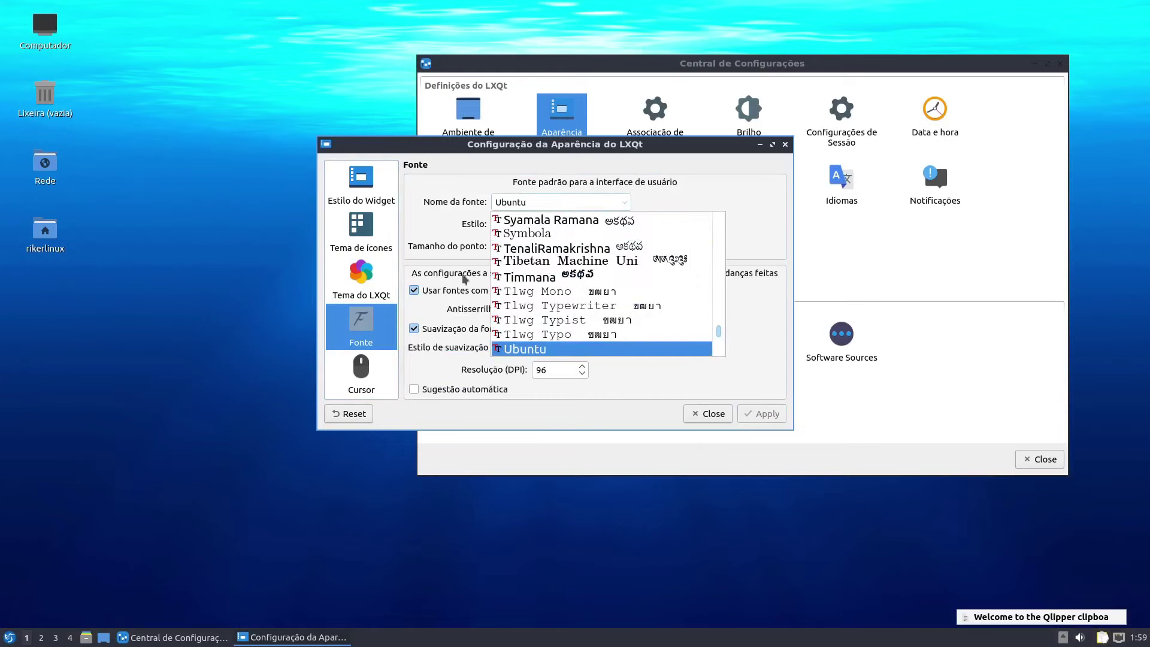
click(446, 201)
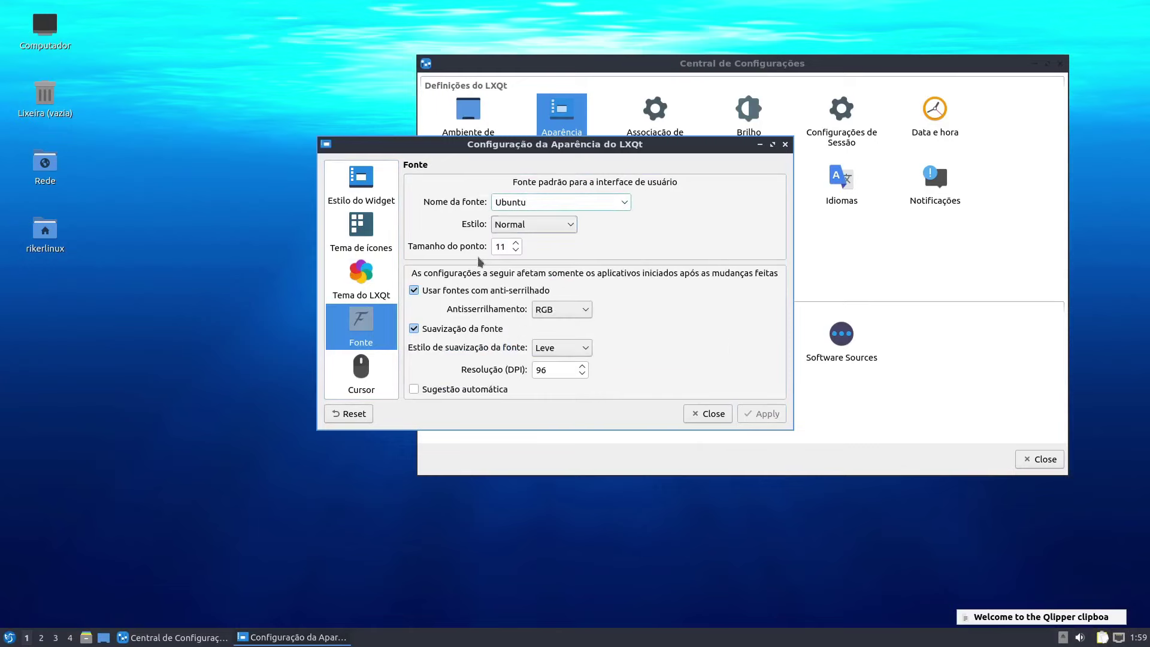
click(361, 371)
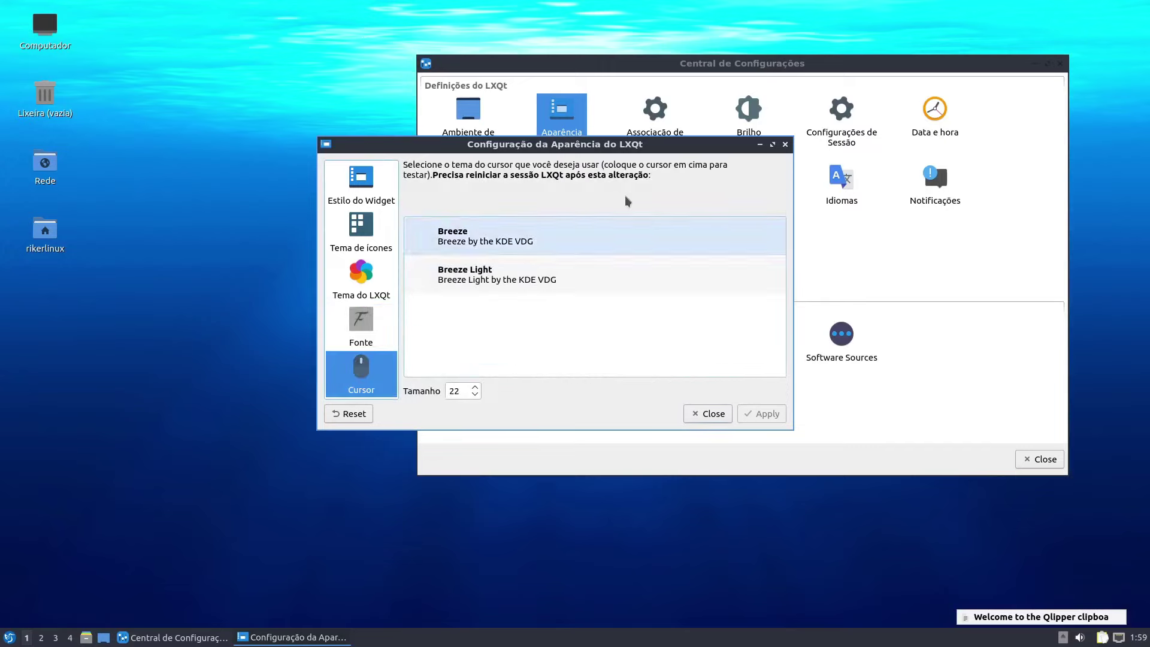
drag(557, 148, 423, 142)
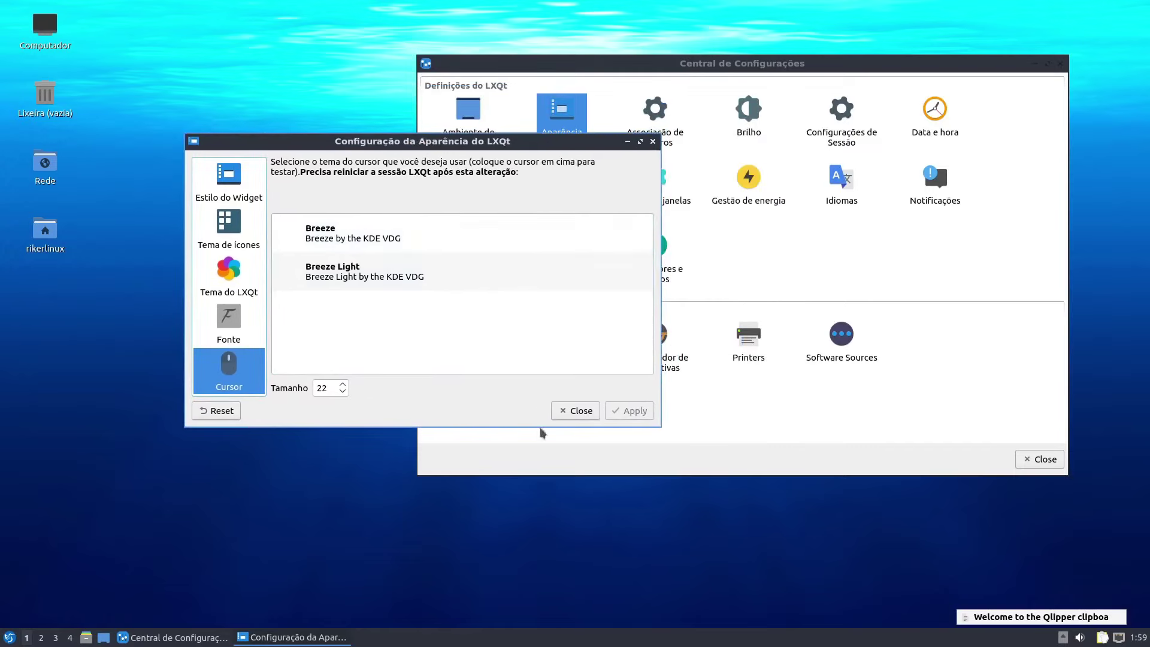
click(580, 410)
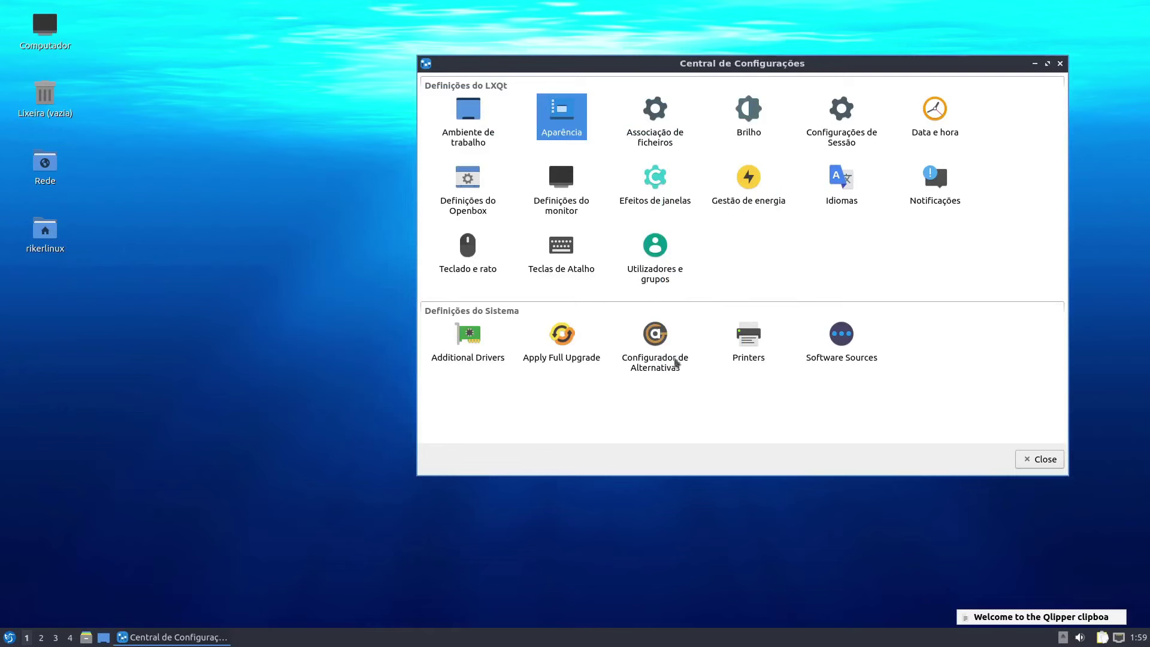
Inspect the shadow, opacity, fading and rendering options of the window effects settings and cancel without changes.
click(659, 205)
drag(607, 157, 247, 154)
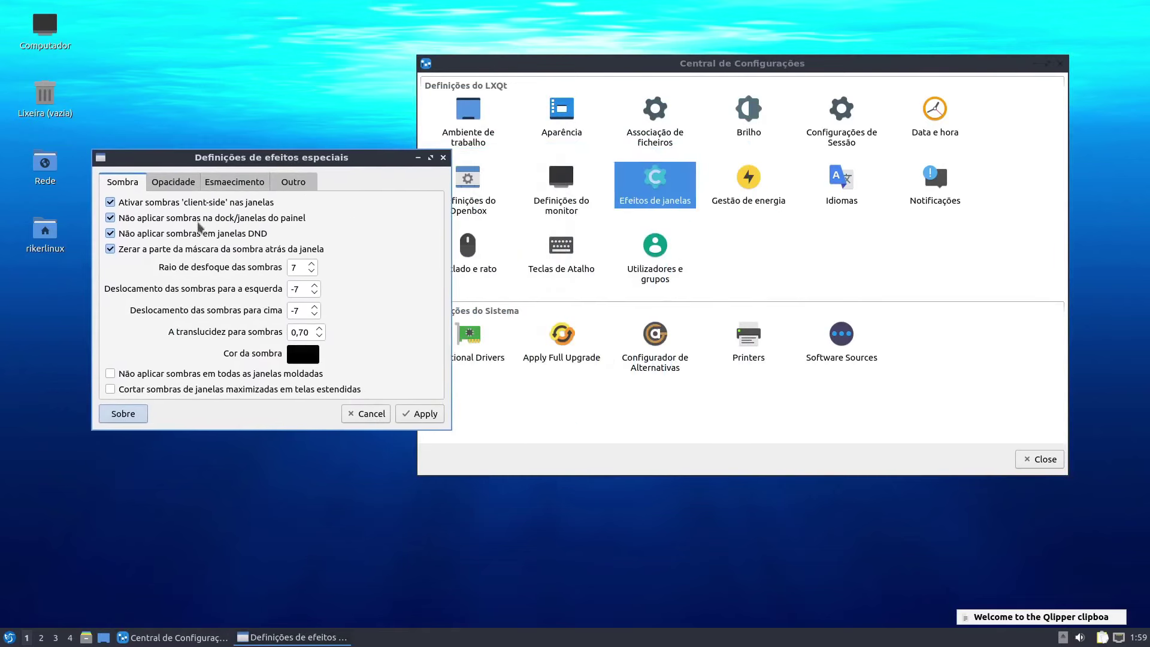
click(163, 187)
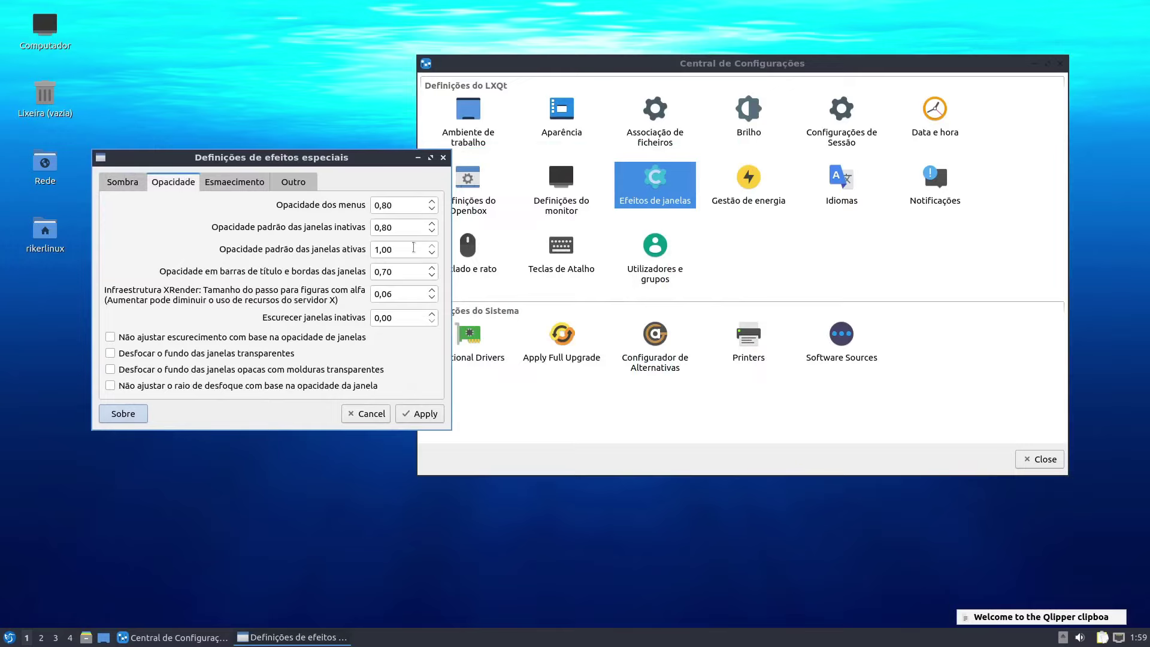
click(229, 187)
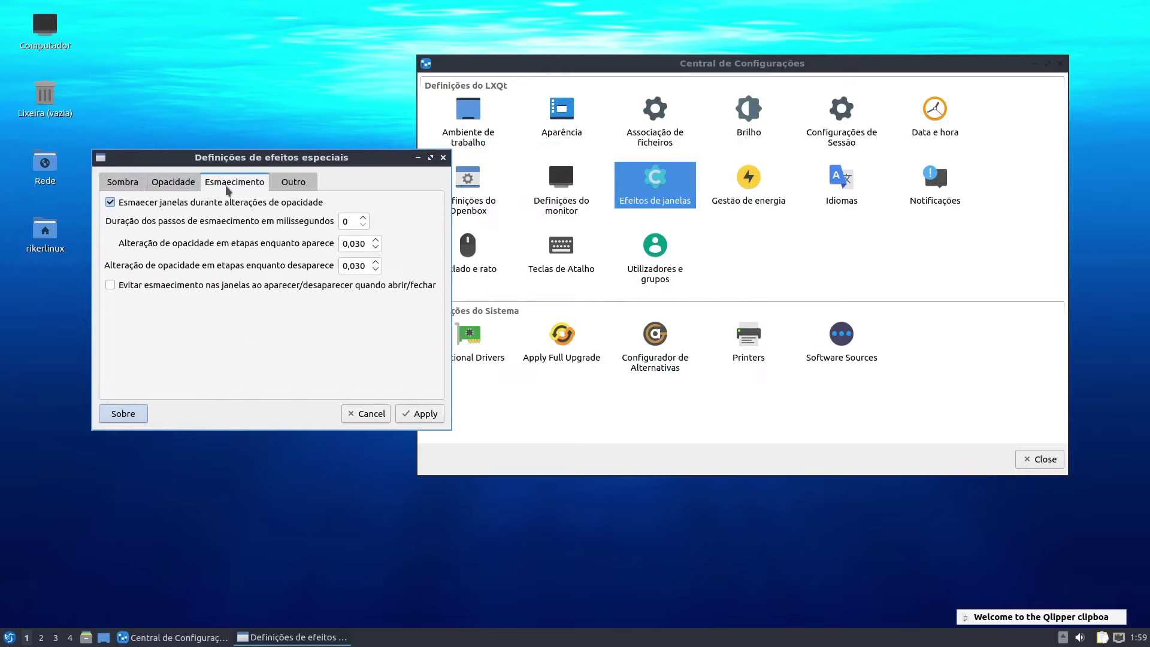
click(293, 182)
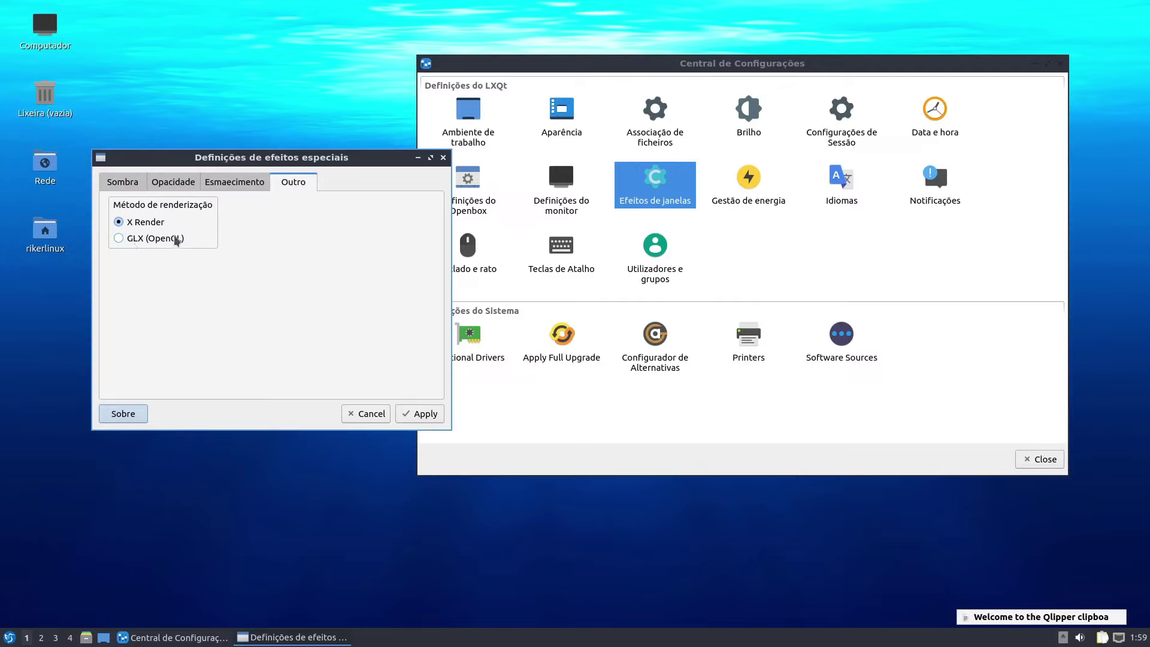
click(123, 181)
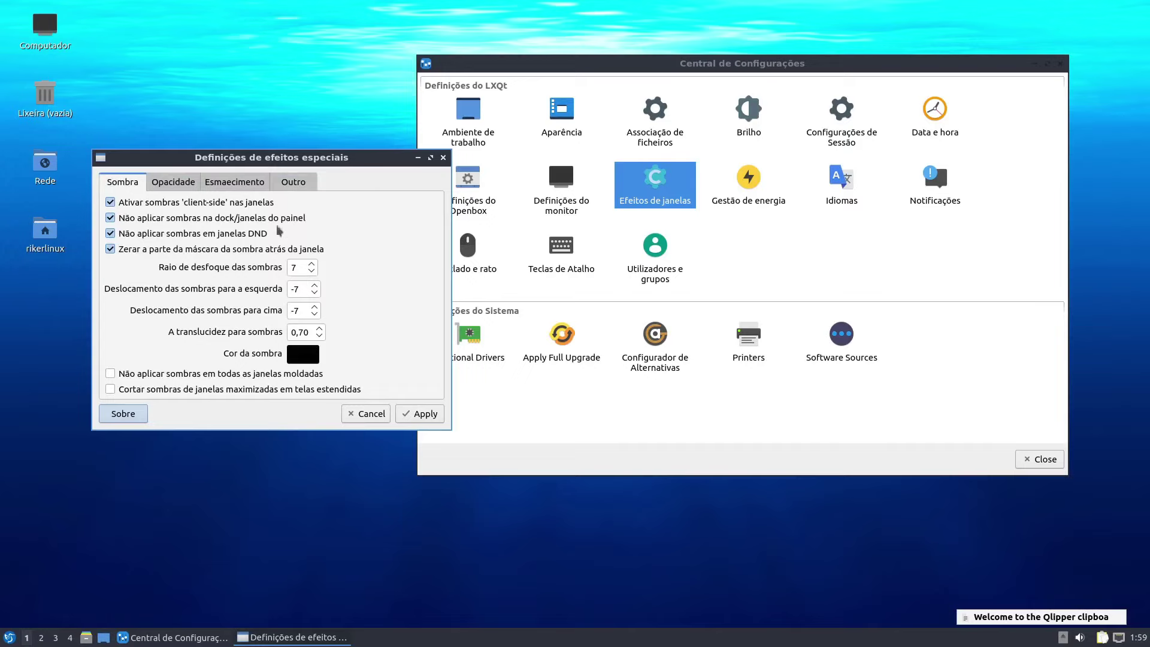
click(380, 418)
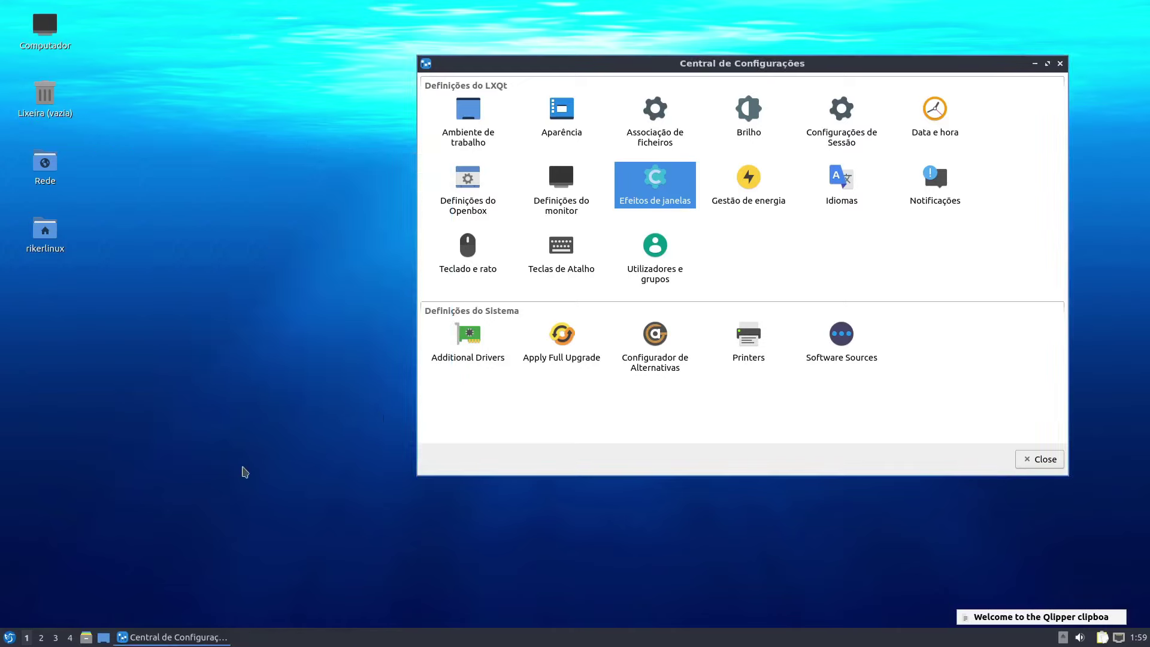
Launch the picom compositor from the Acessórios category of the application menu.
click(10, 637)
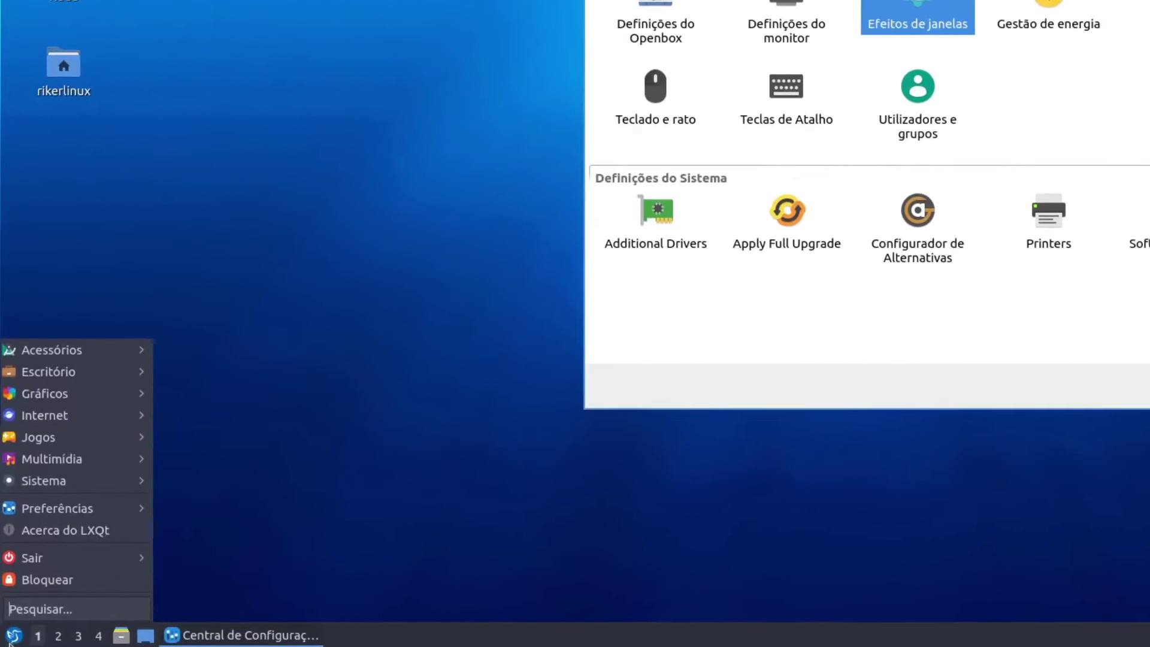
mouse_move(23, 405)
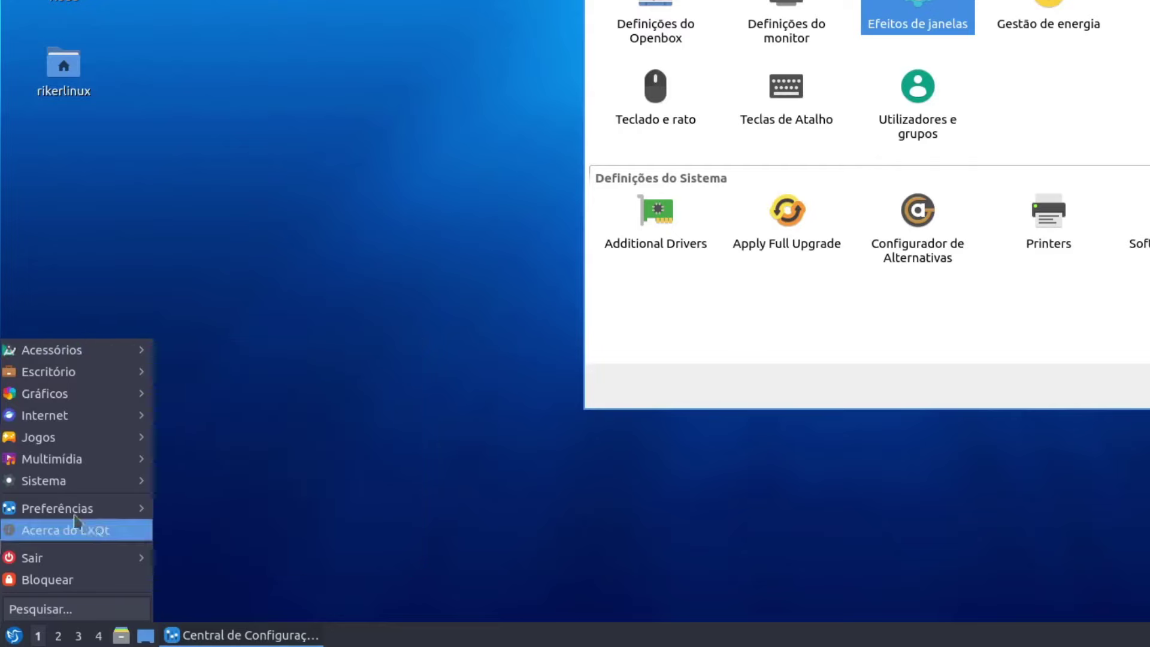
mouse_move(72, 354)
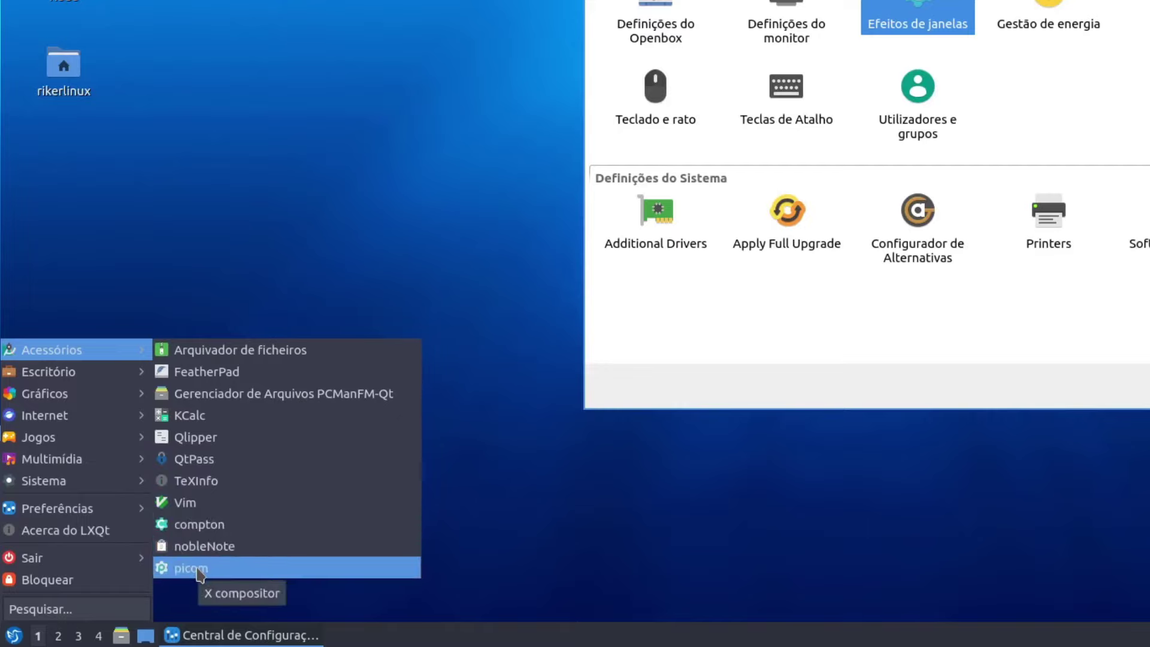
click(198, 571)
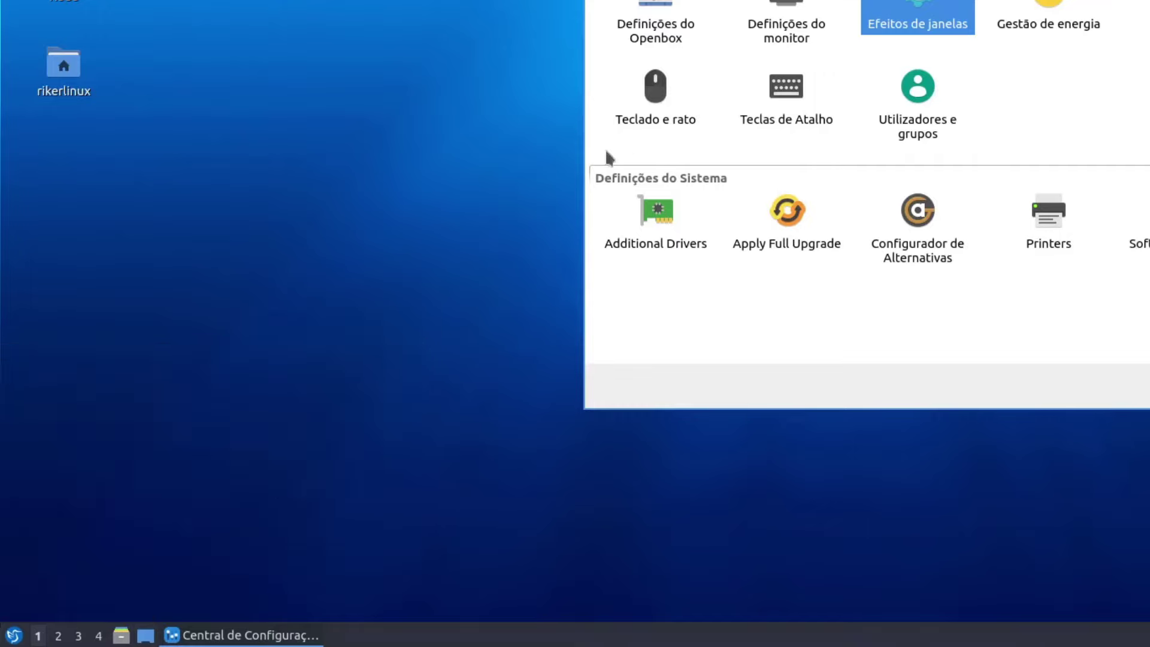
Look through the Gráficos, Internet, Jogos, Multimídia and Sistema application categories and open QTerminal suspenso.
key(super)
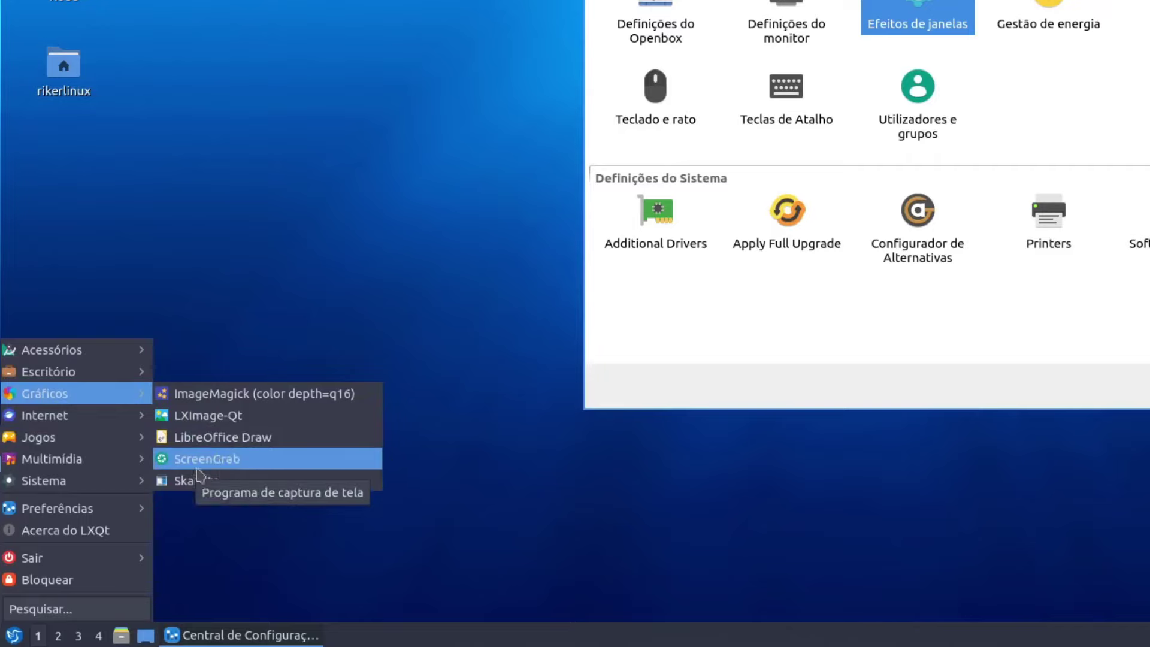
mouse_move(67, 425)
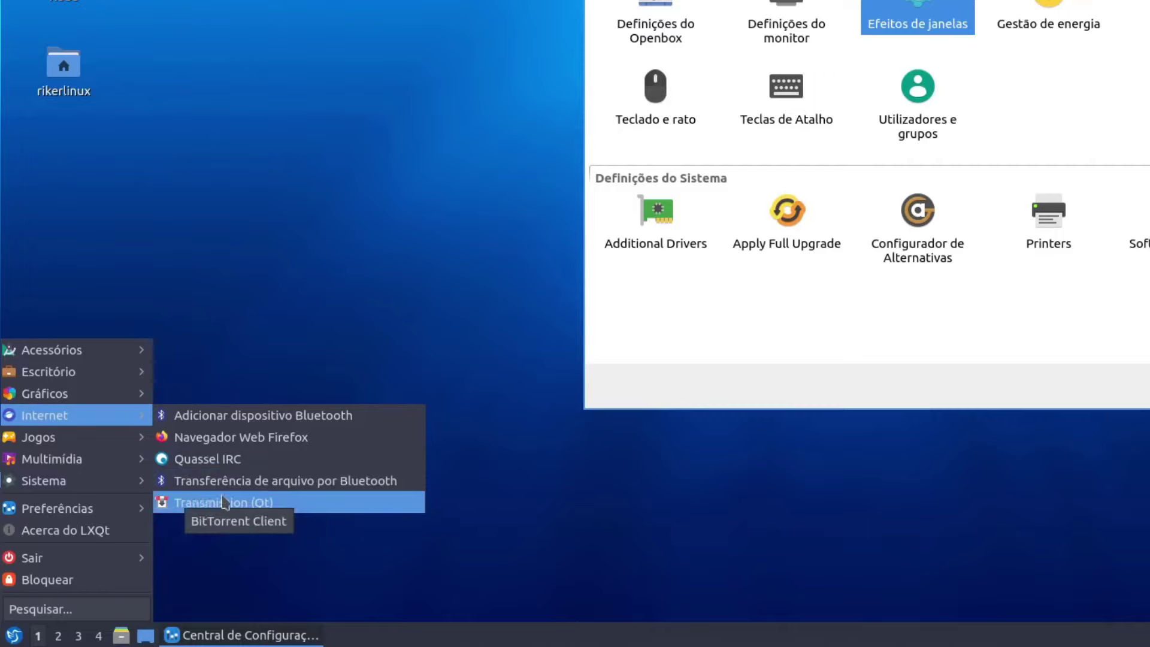
mouse_move(54, 443)
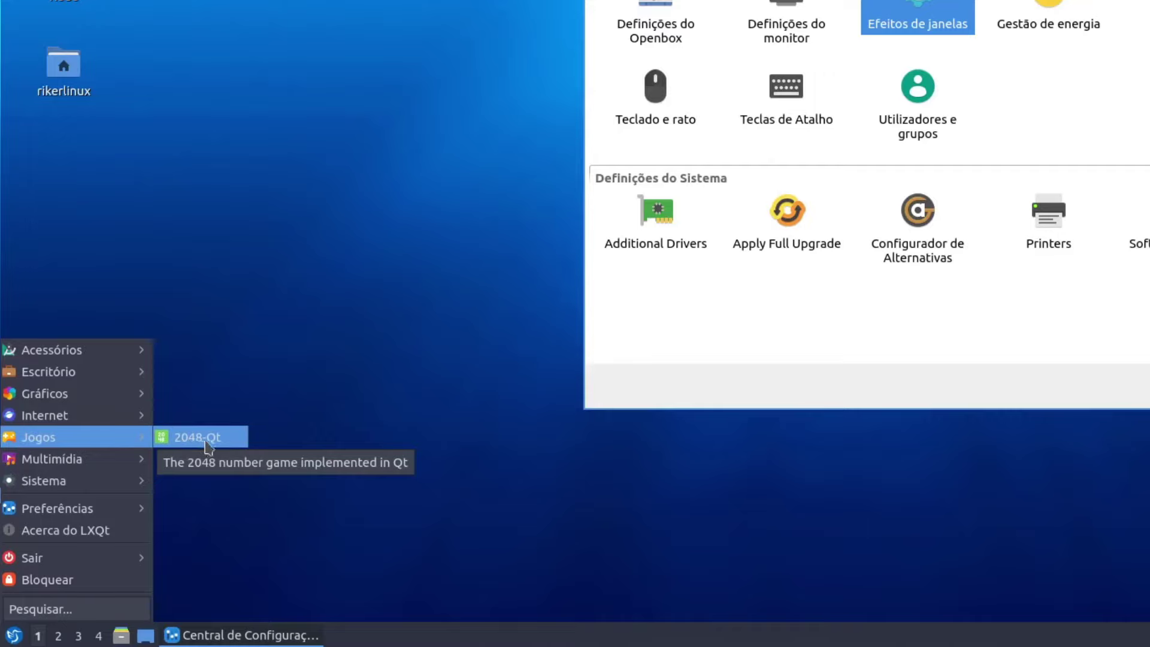
mouse_move(73, 461)
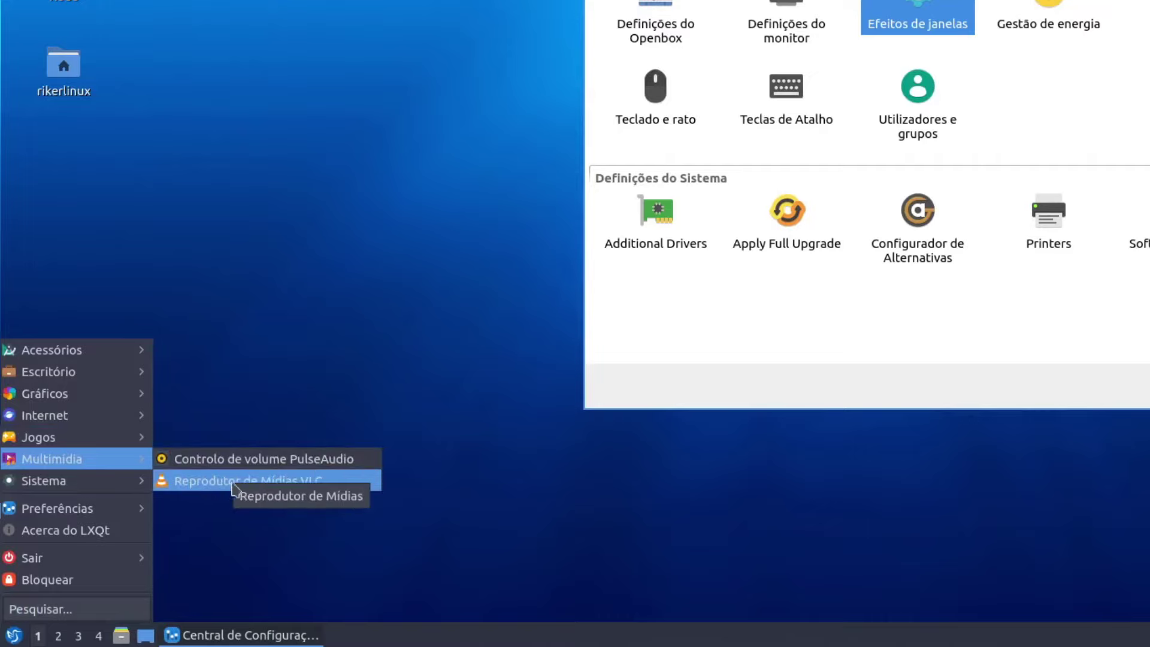
mouse_move(73, 481)
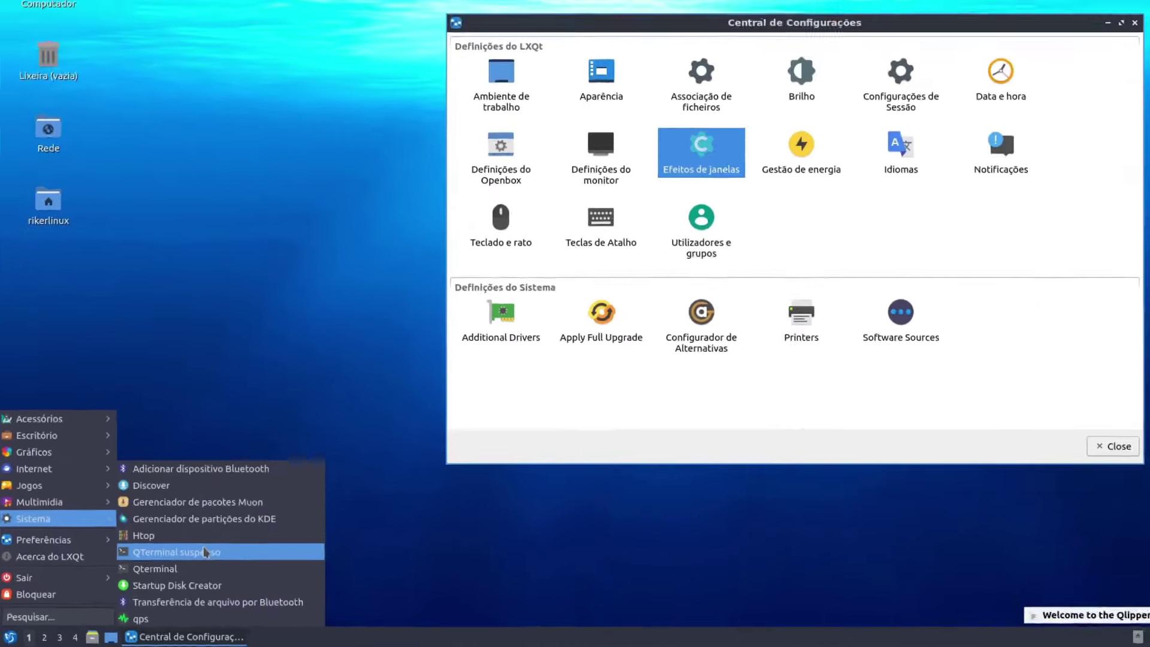
click(204, 552)
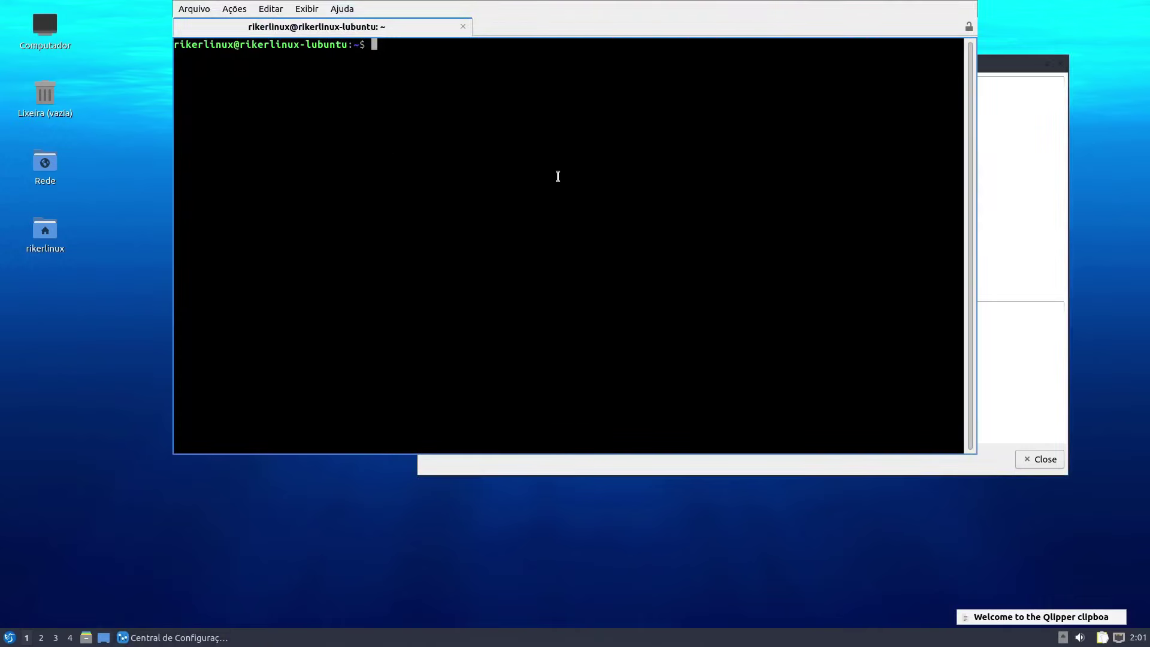
Hide and show the drop-down terminal twice to try out its toggling.
key(F12)
key(F12)
key(F12)
key(F12)
Check the memory usage by running free -h in the terminal, highlighting the used and total memory figures.
text(fre)
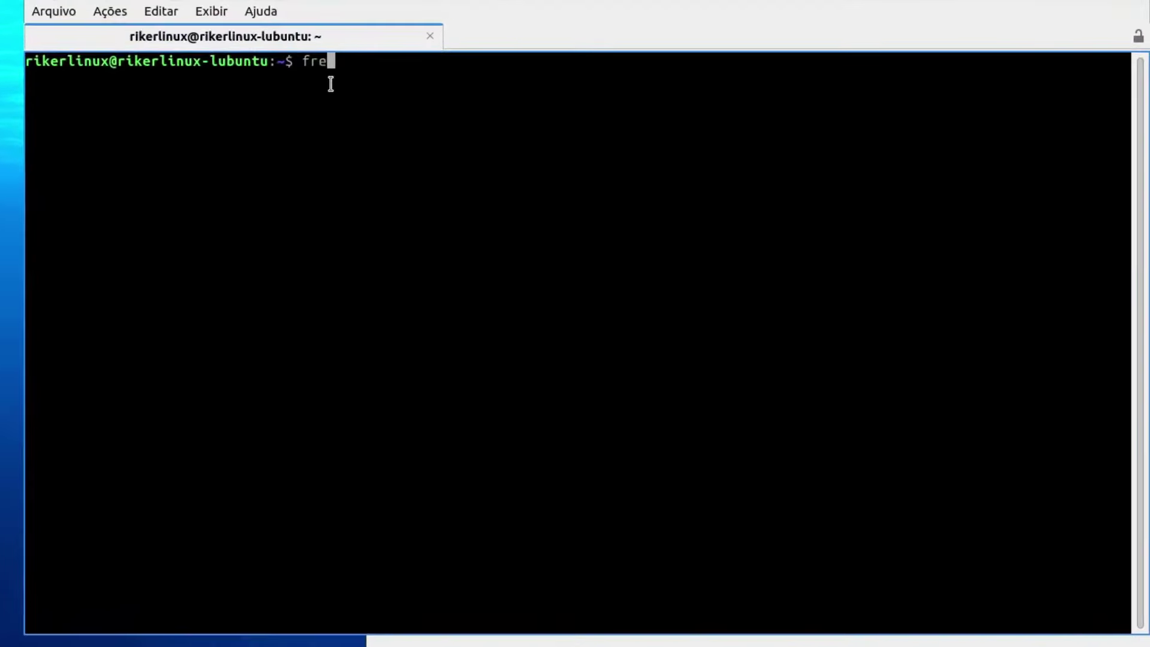
text(e -h)
key(Return)
drag(236, 94, 294, 96)
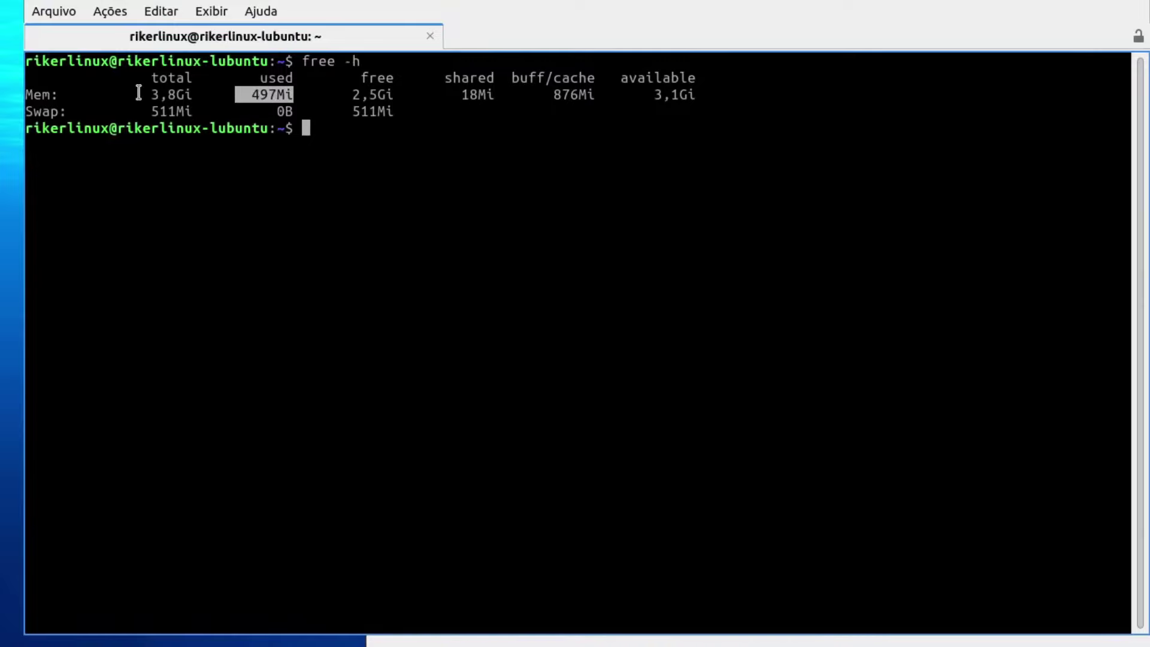
drag(137, 95, 212, 91)
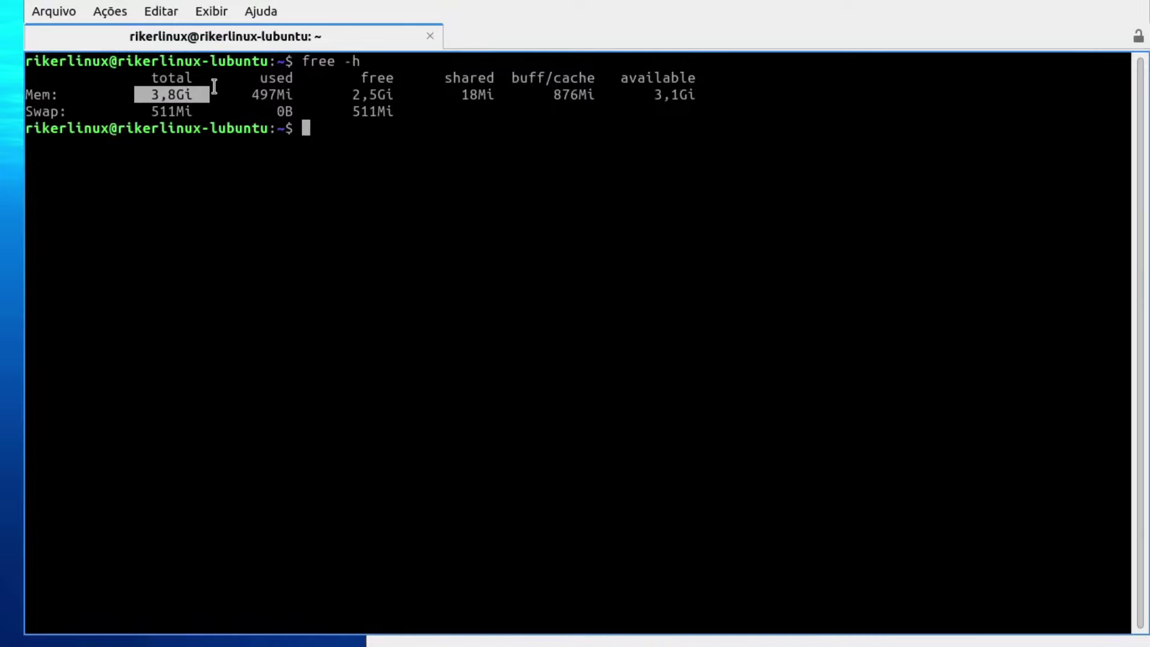
click(122, 92)
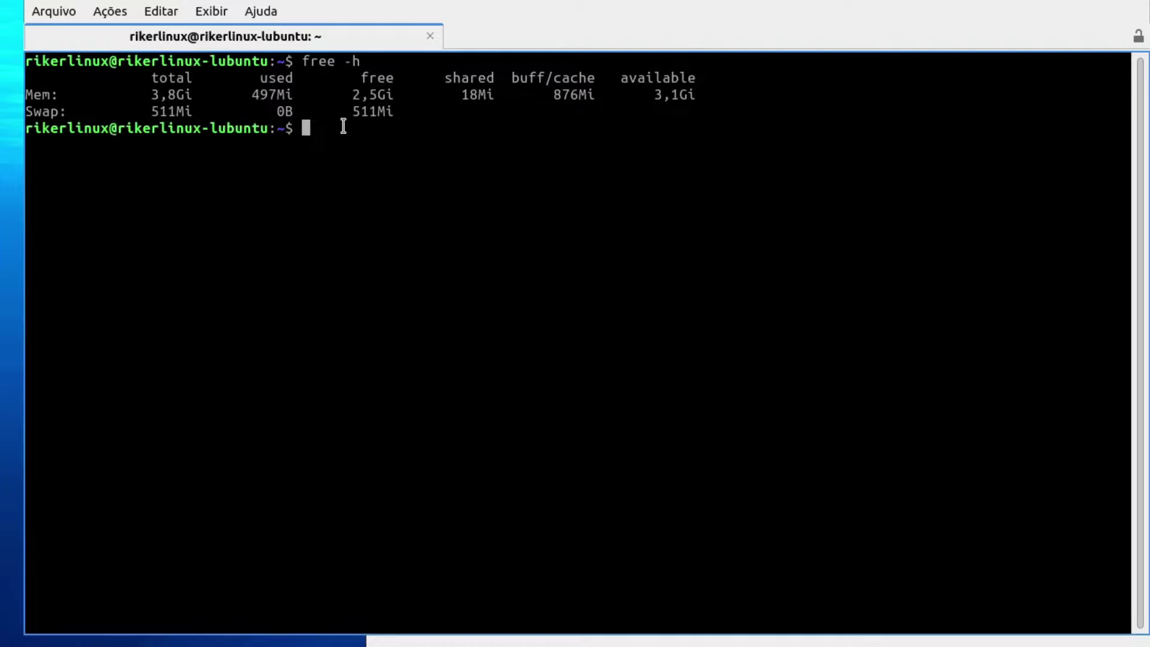
Review the running processes with top in the terminal and quit it.
text(top)
key(Return)
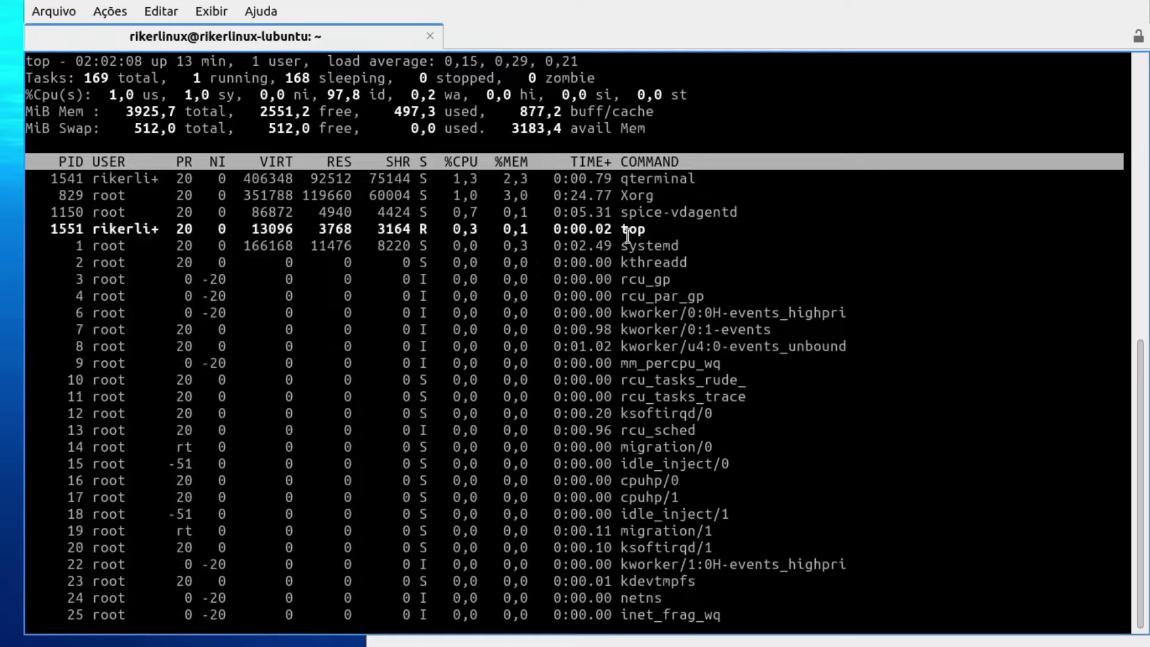
key(q)
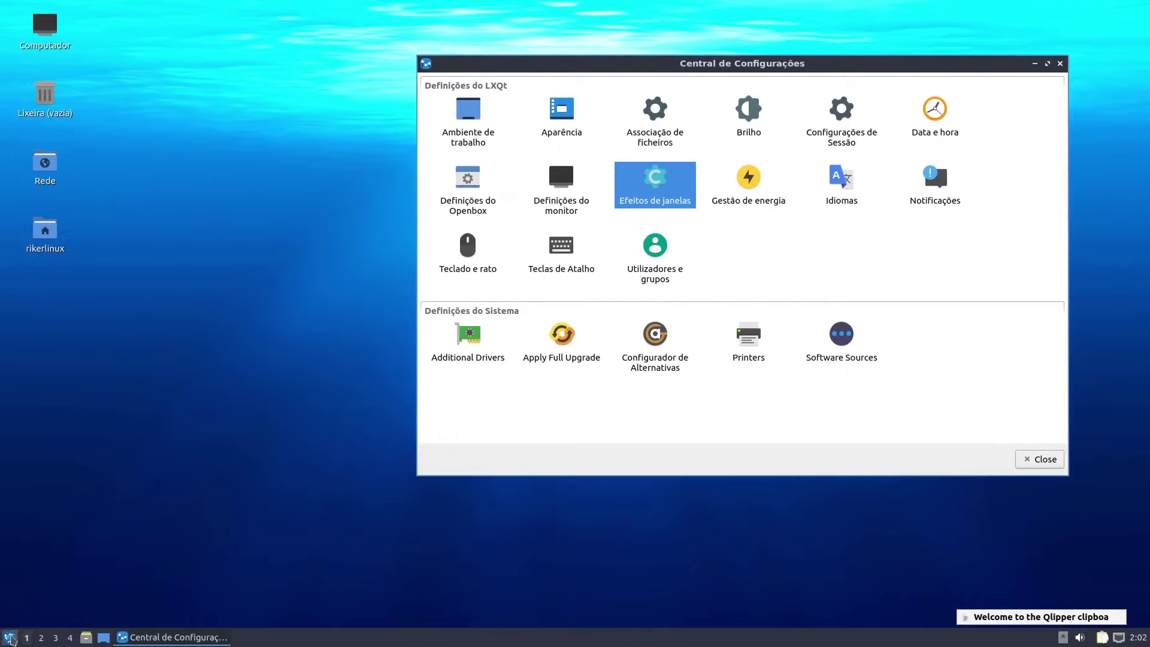
Open the qps process manager from the Sistema category, enlarge its window to examine the process list, and close it.
click(12, 635)
mouse_move(53, 530)
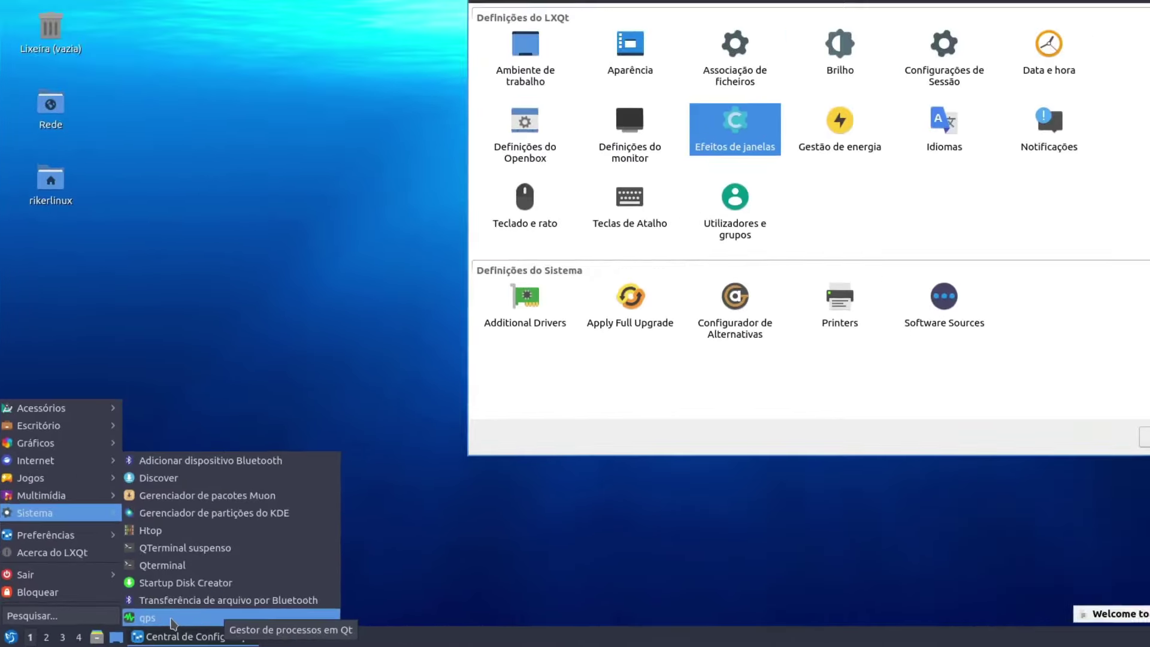
click(171, 619)
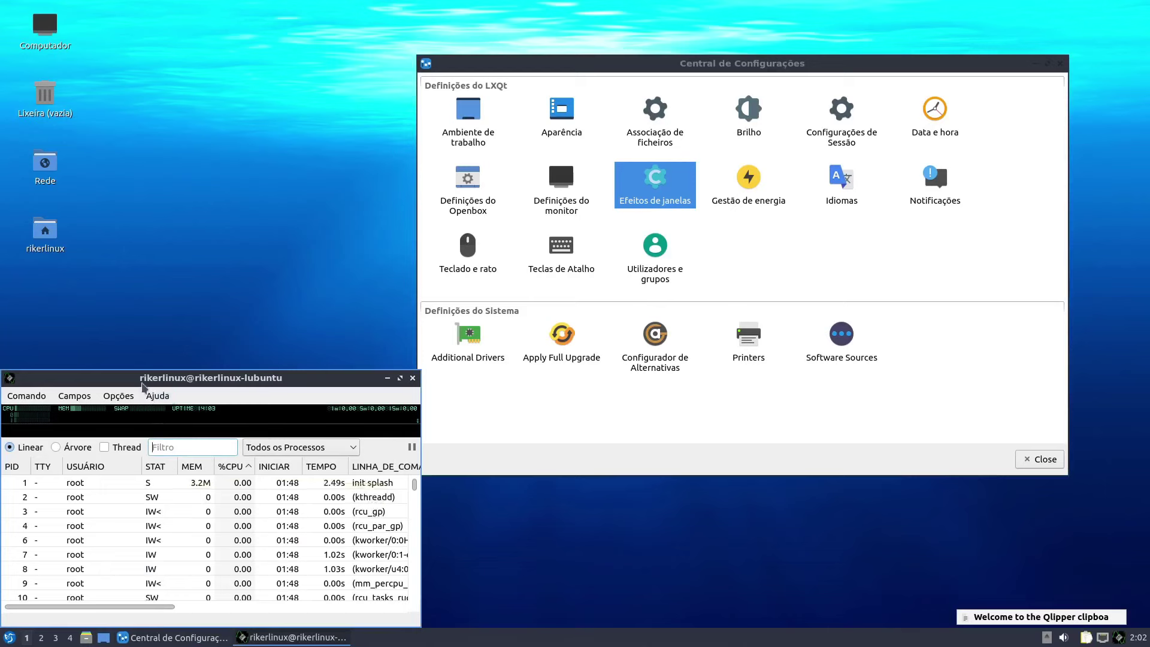
drag(142, 383, 331, 161)
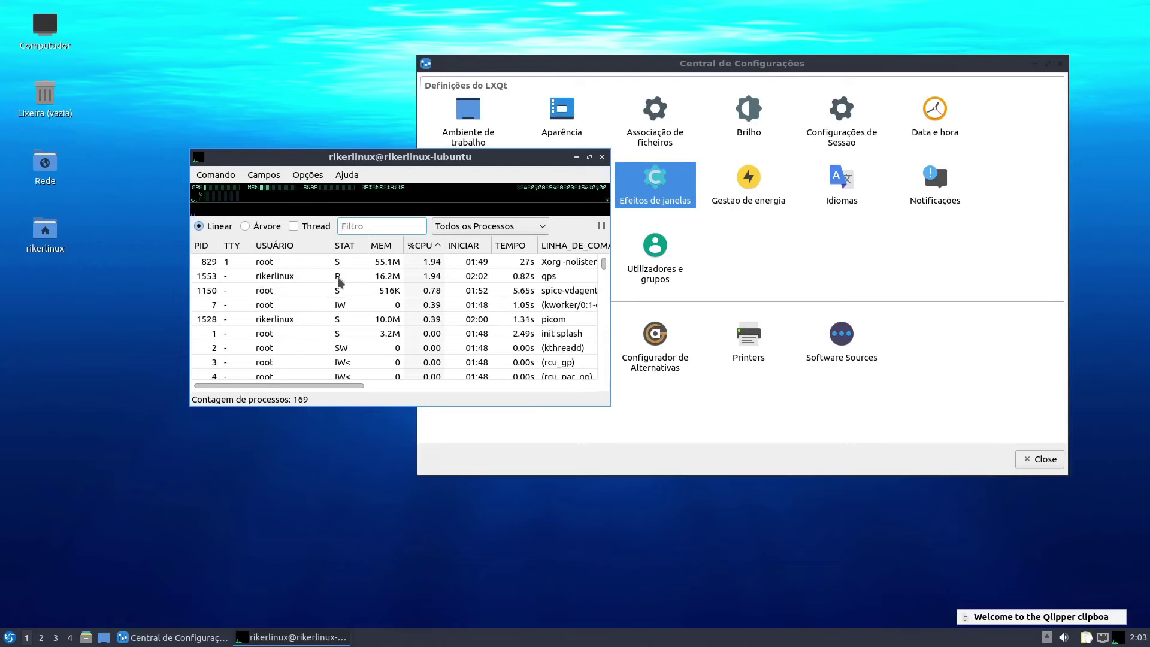
drag(608, 403, 906, 559)
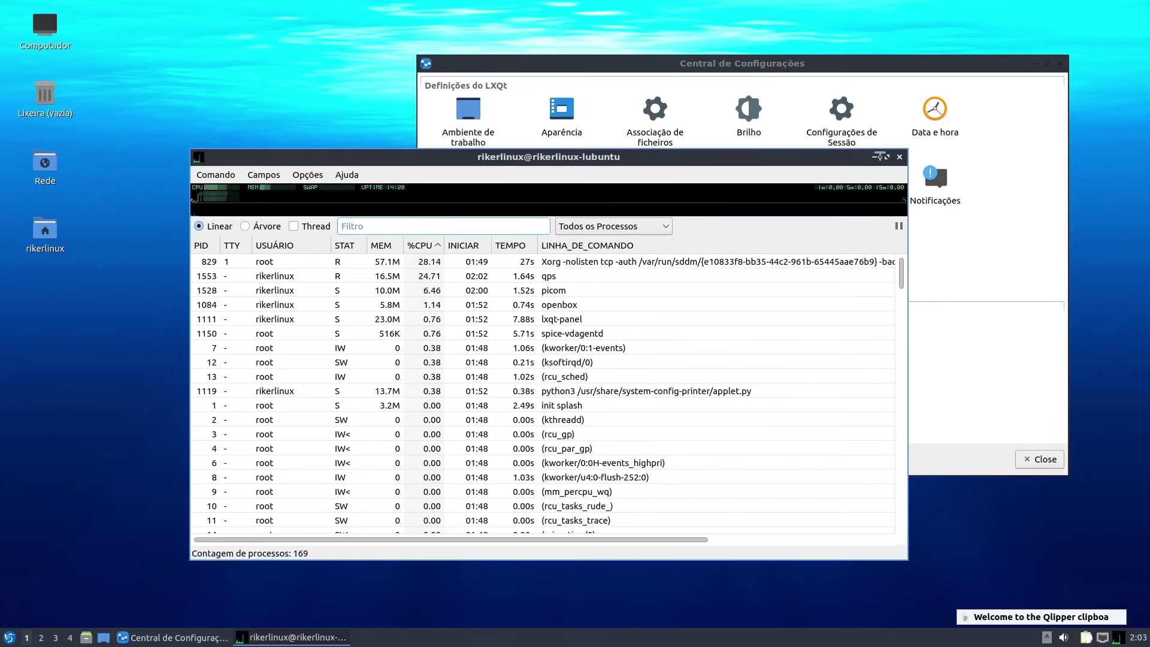
click(899, 157)
Open the Acerca do LXQt information window and place it beside the desktop icons to view the version and licence details.
click(9, 637)
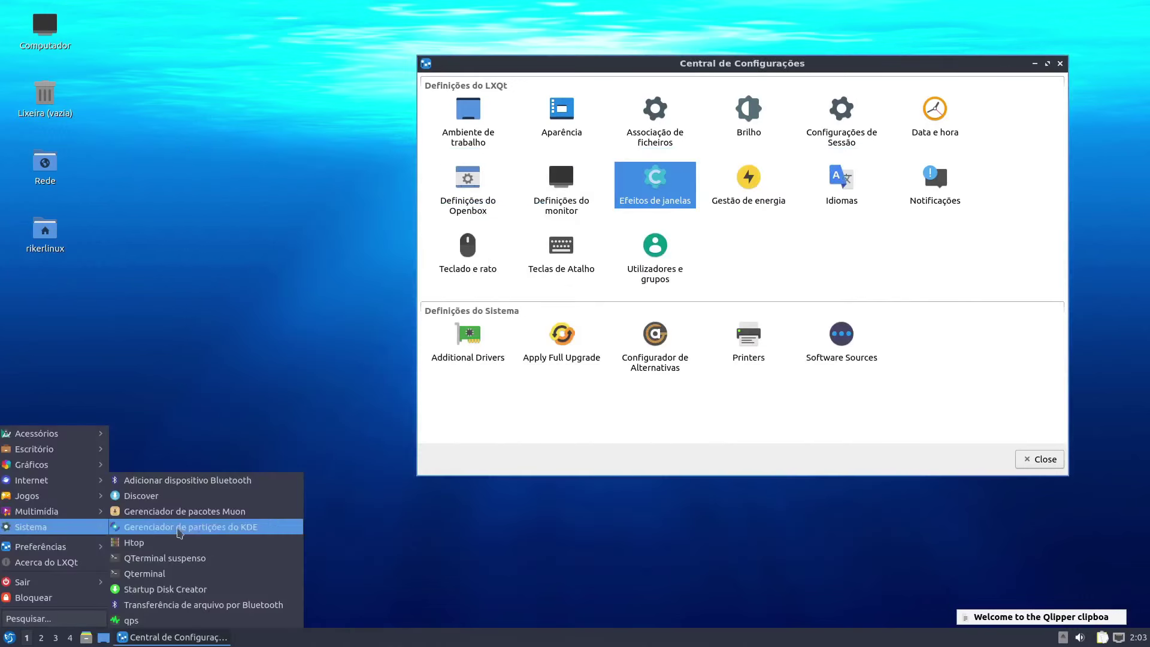
mouse_move(30, 526)
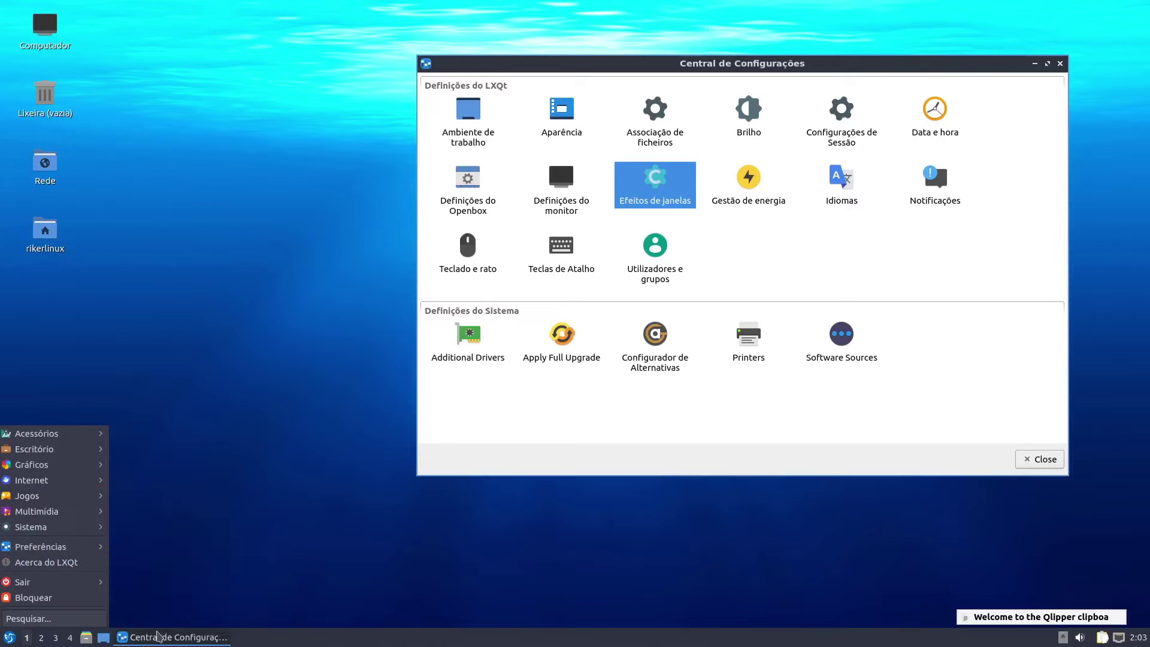
click(55, 563)
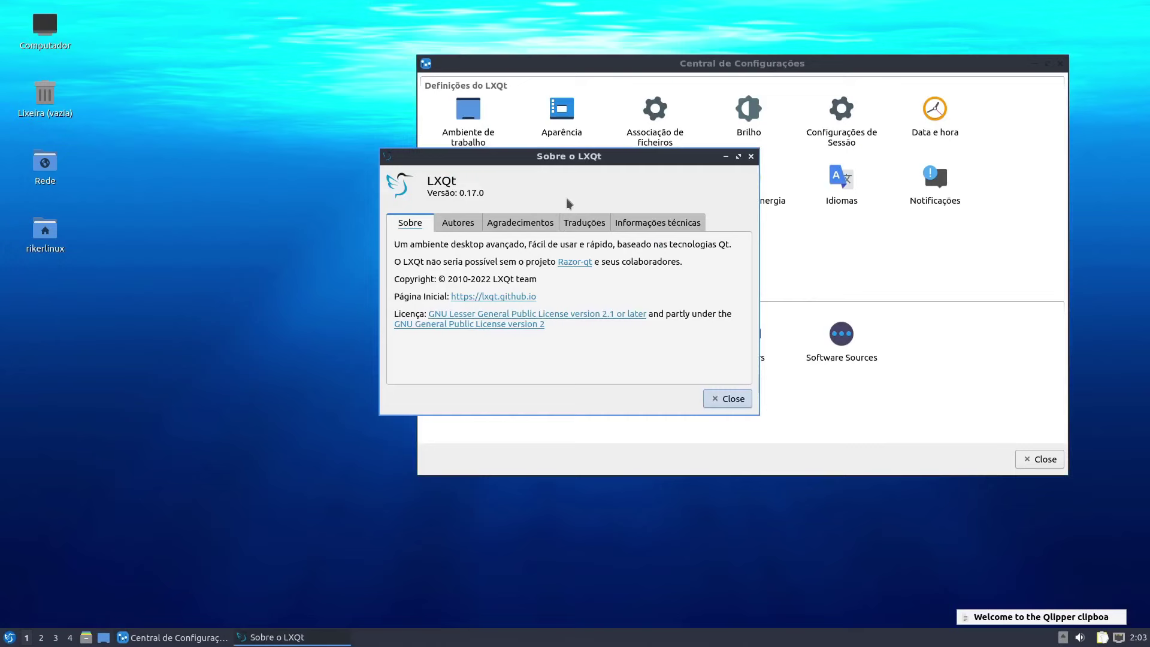
drag(517, 160, 197, 113)
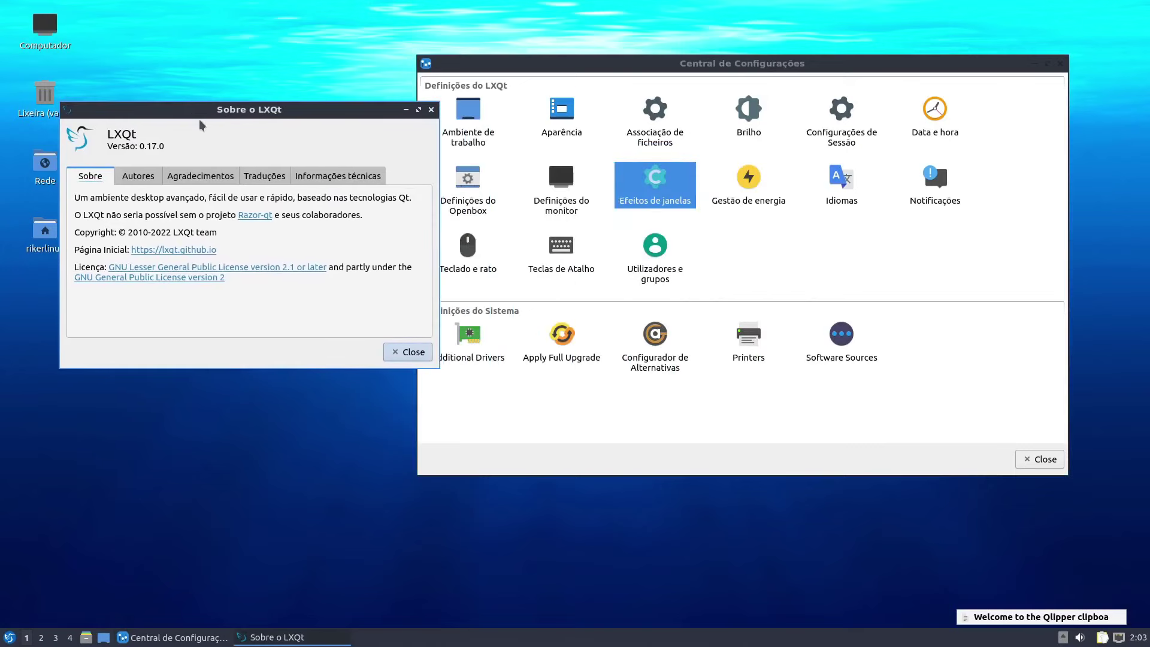
drag(187, 115, 189, 133)
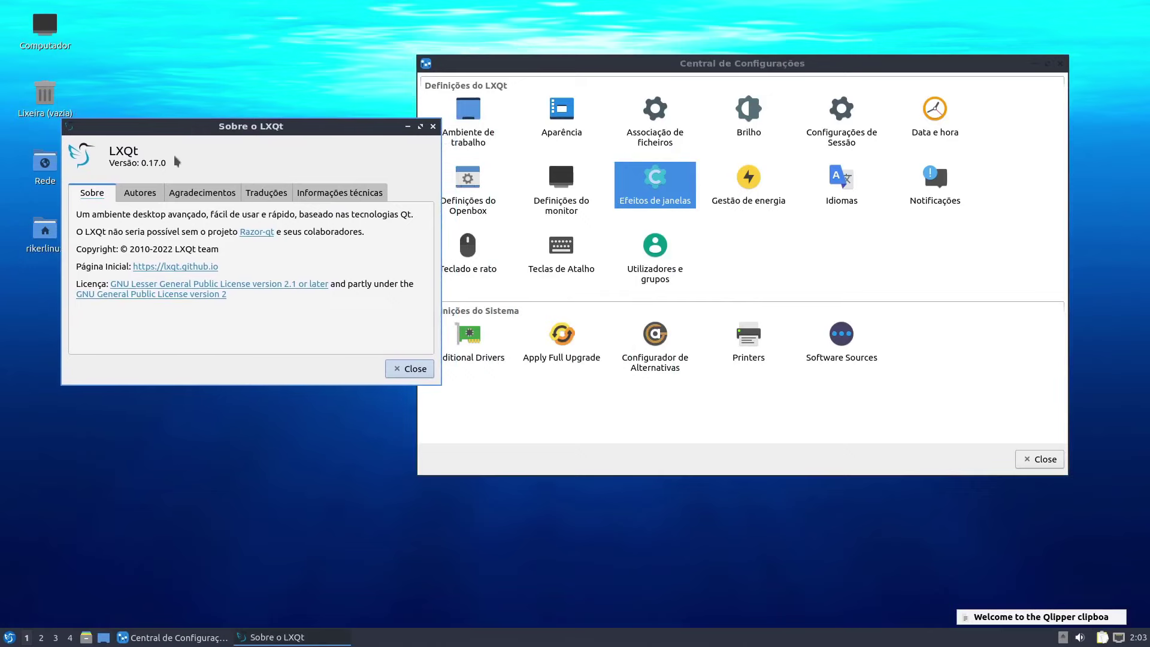
drag(222, 123, 209, 102)
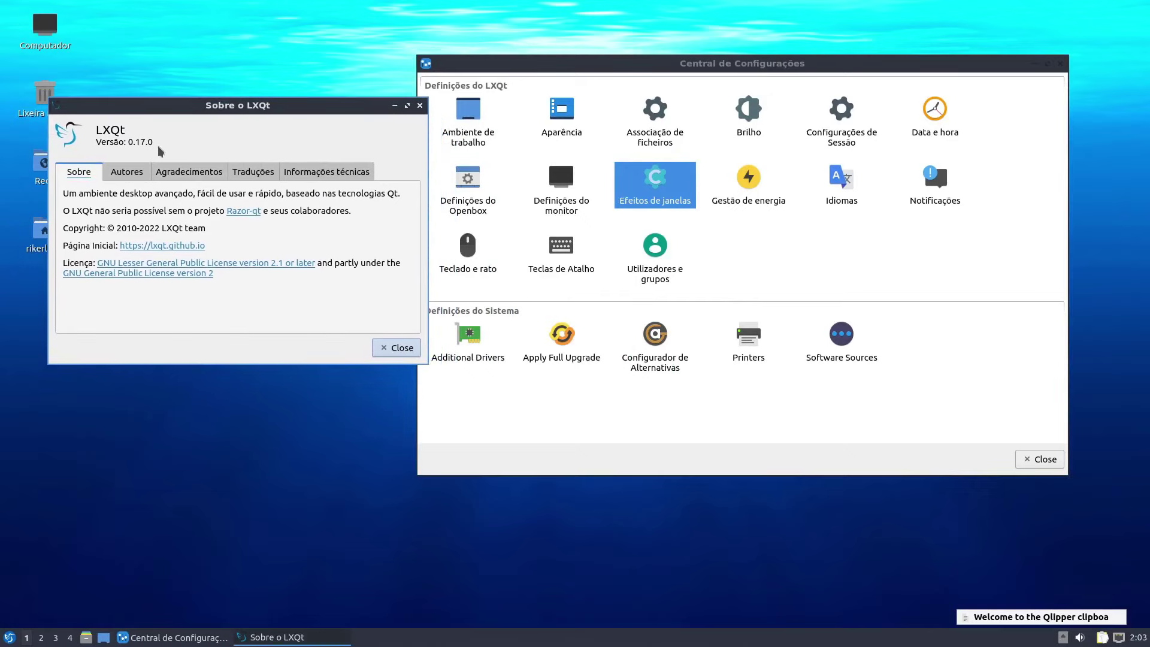
drag(161, 107, 178, 127)
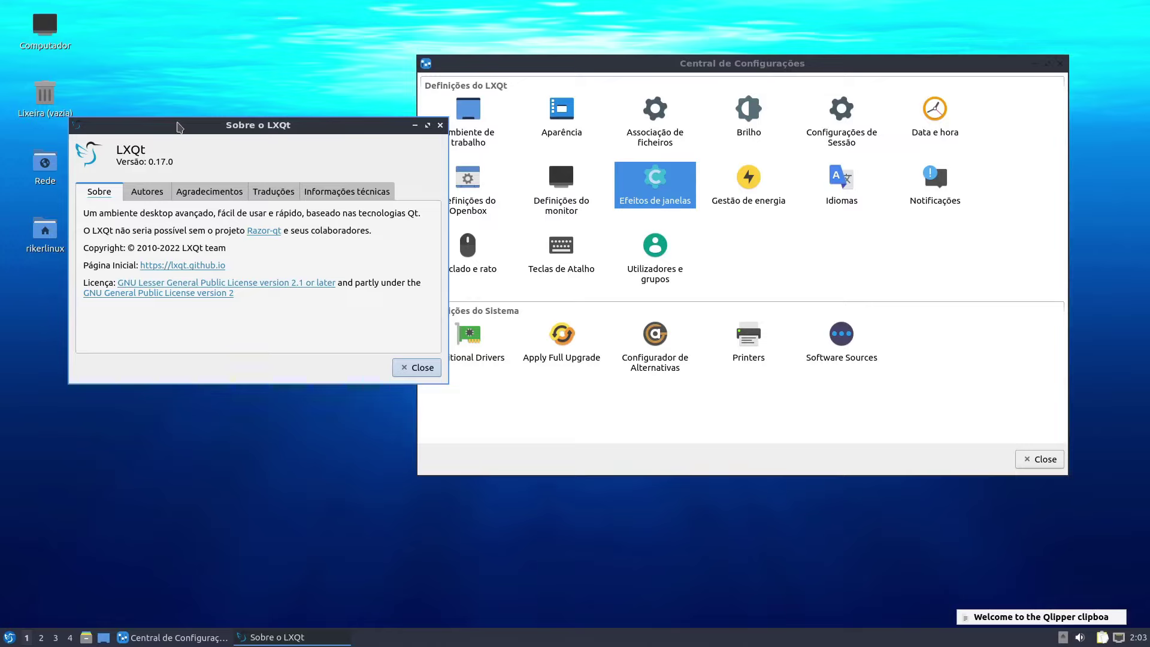
drag(179, 127, 141, 111)
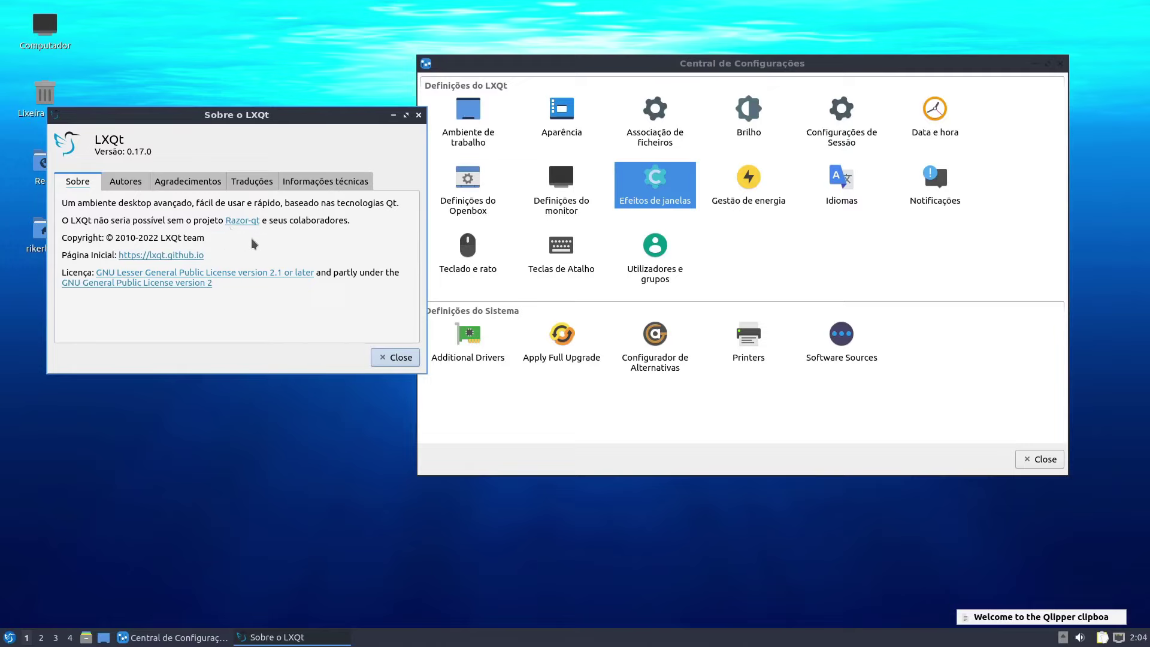
View the Autores and Traduções sections of the Sobre o LXQt window and close it.
click(124, 184)
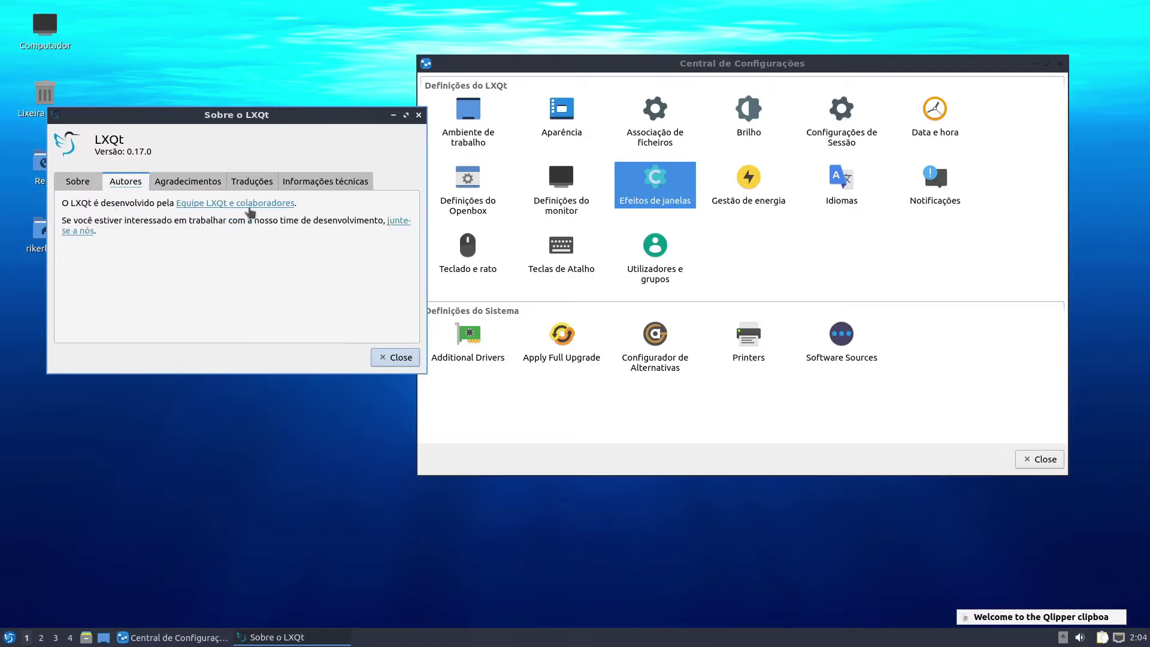
click(252, 181)
key(Escape)
Look through the Preferências category and its Definições do LXQt entries in the application menu, and close the menu.
key(super)
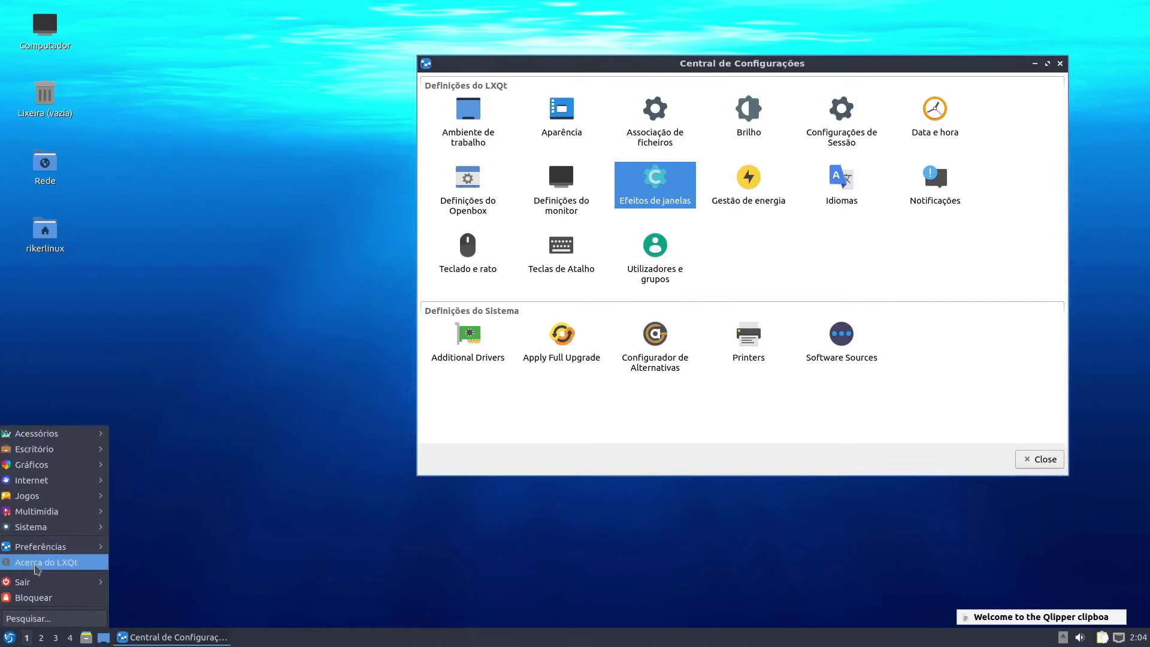
mouse_move(21, 548)
mouse_move(144, 513)
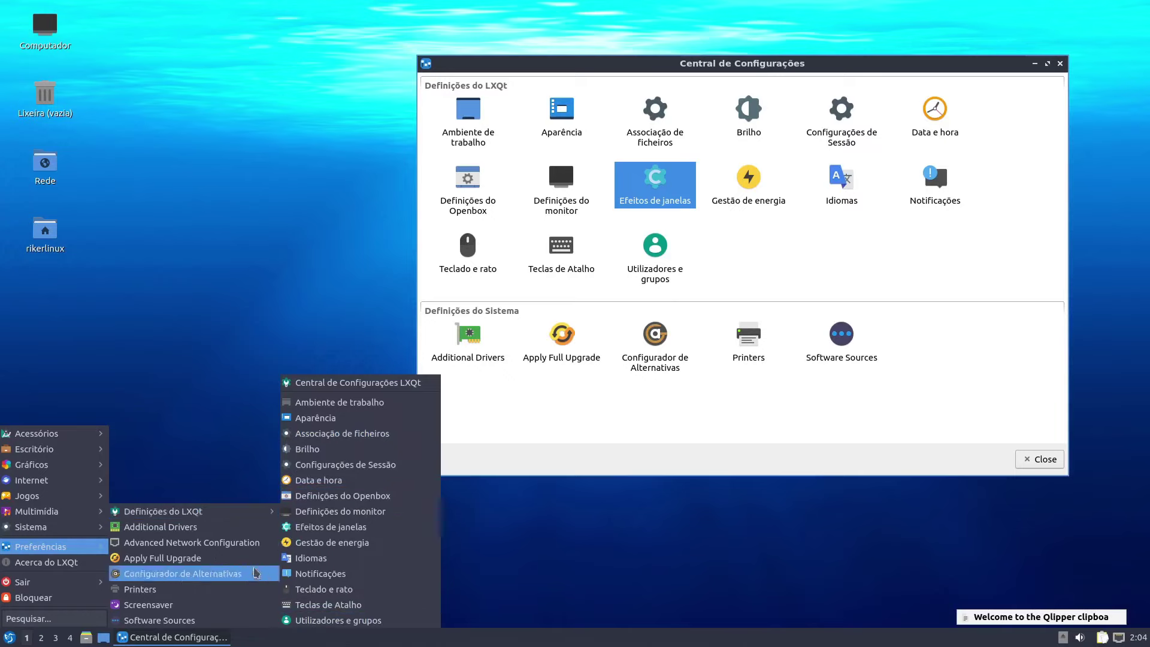
mouse_move(212, 512)
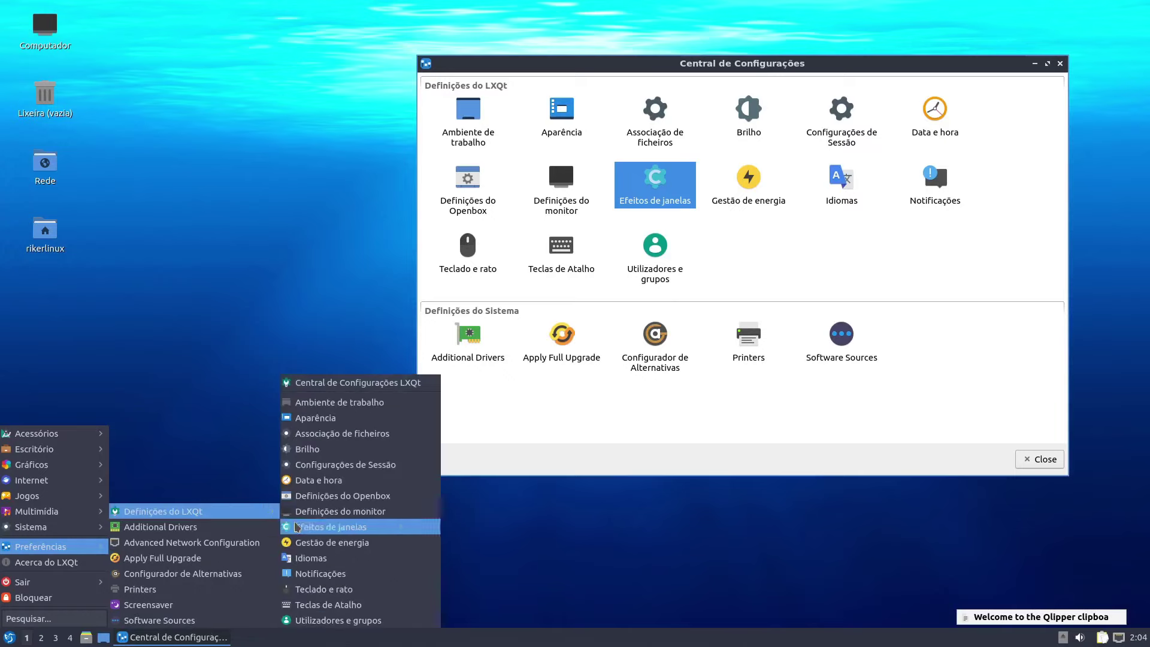
key(Escape)
key(Escape)
key(Escape)
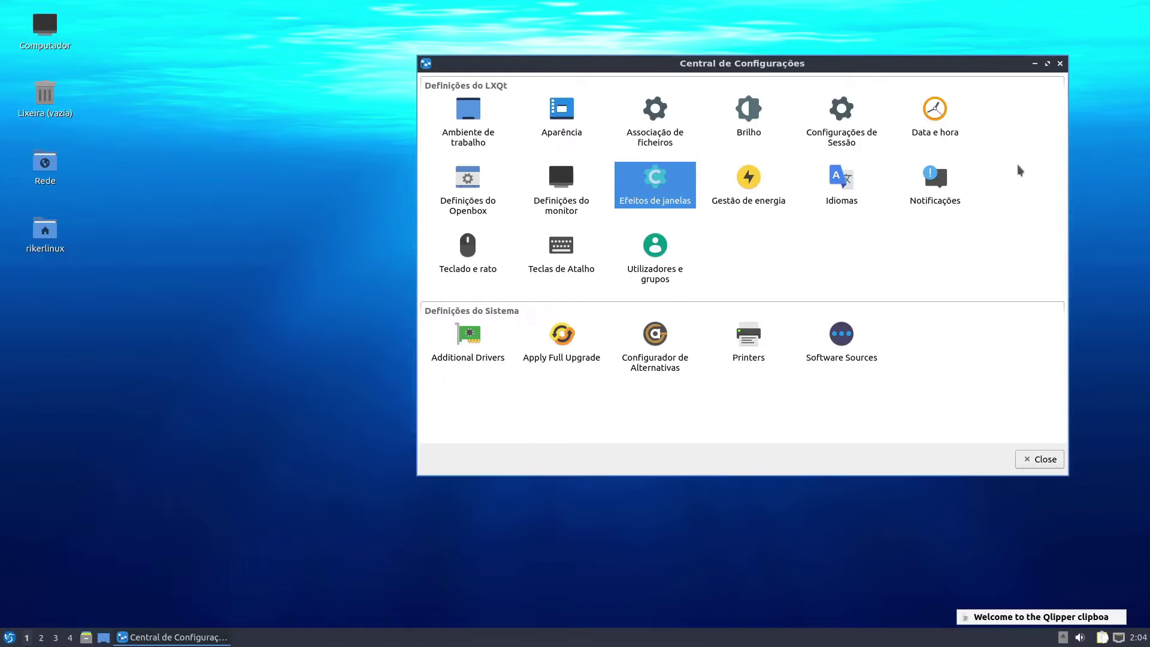
Select Software Sources and reposition the Central de Configurações window near the centre of the desktop.
click(863, 360)
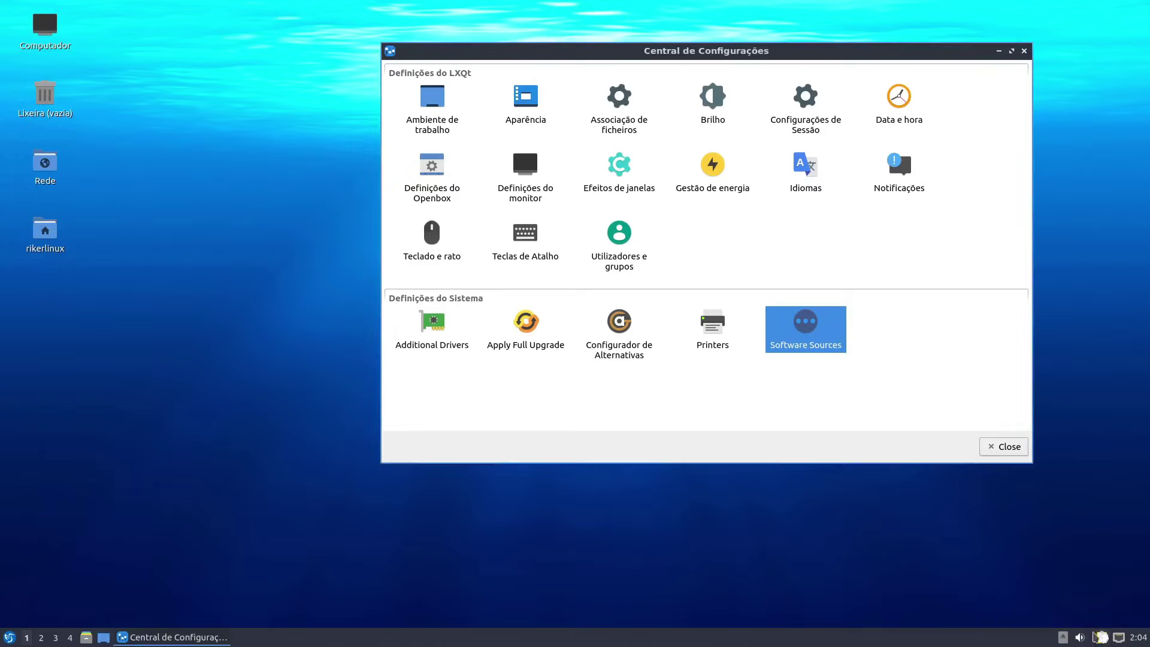
drag(517, 59, 432, 56)
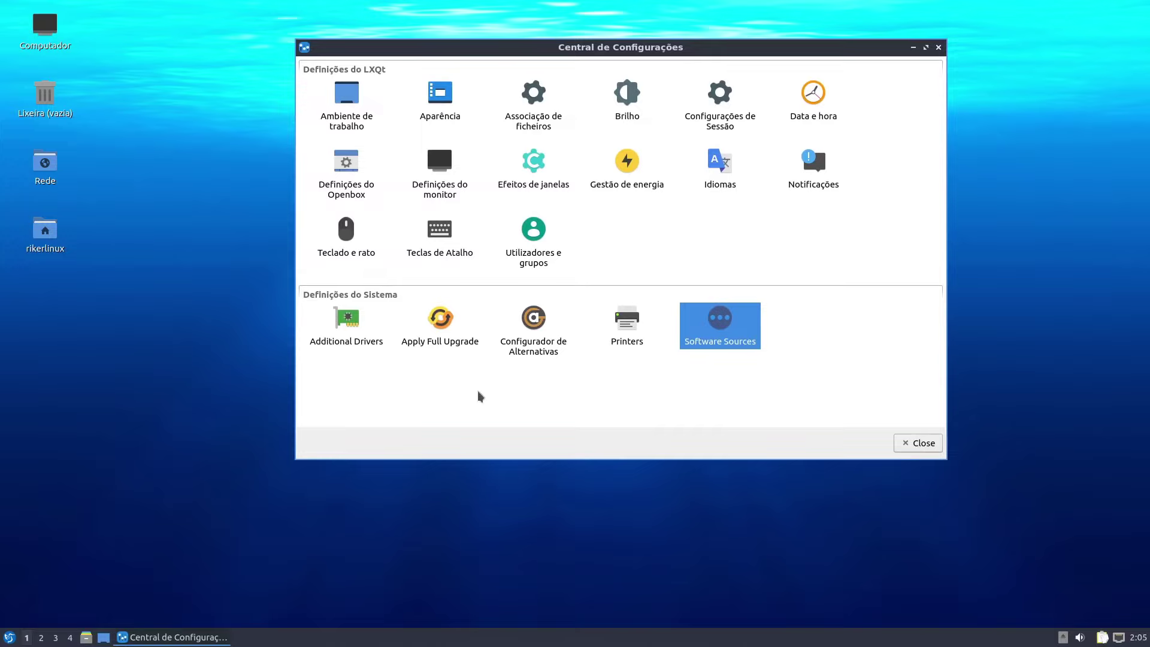
drag(457, 48, 408, 45)
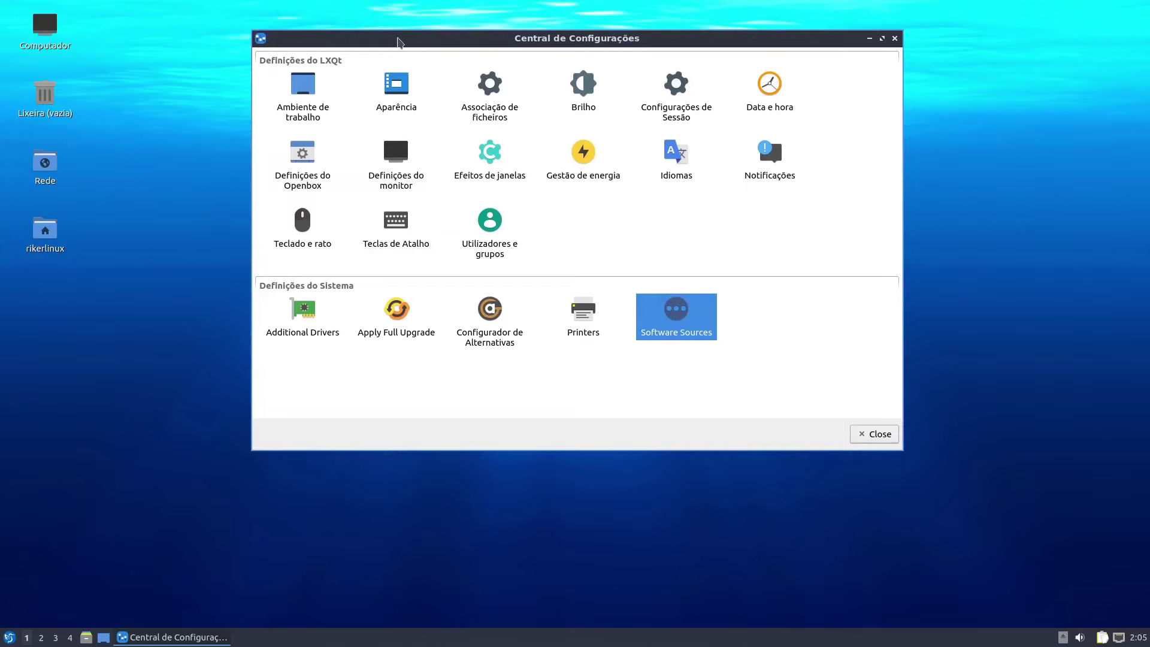
drag(398, 38, 350, 78)
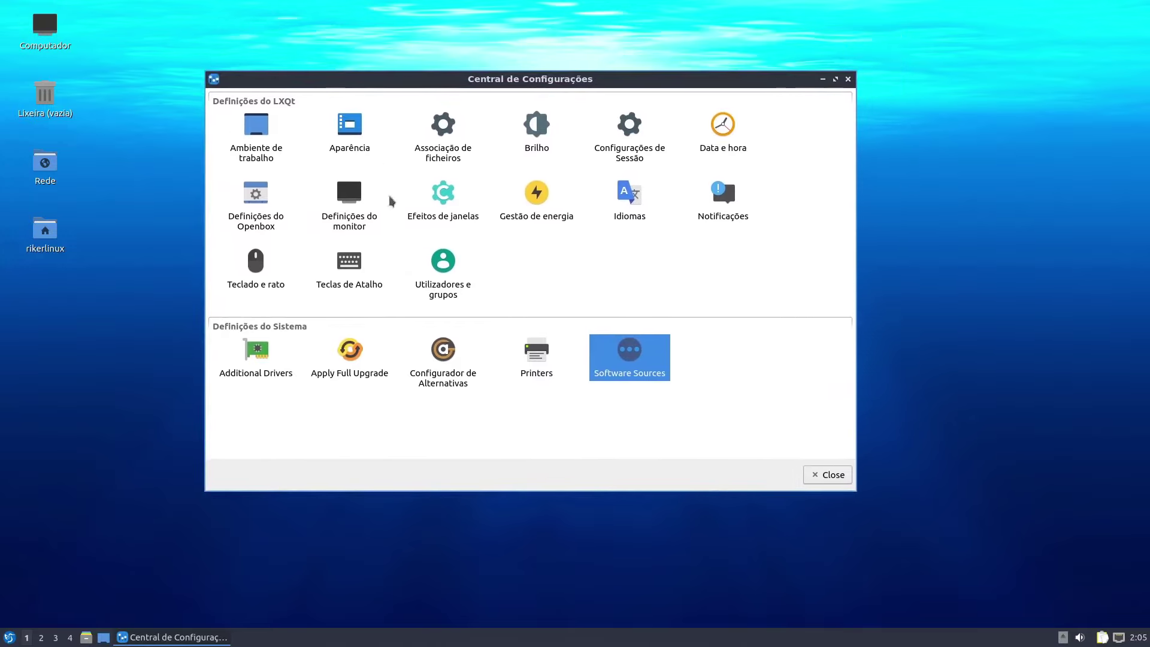
drag(473, 83, 600, 88)
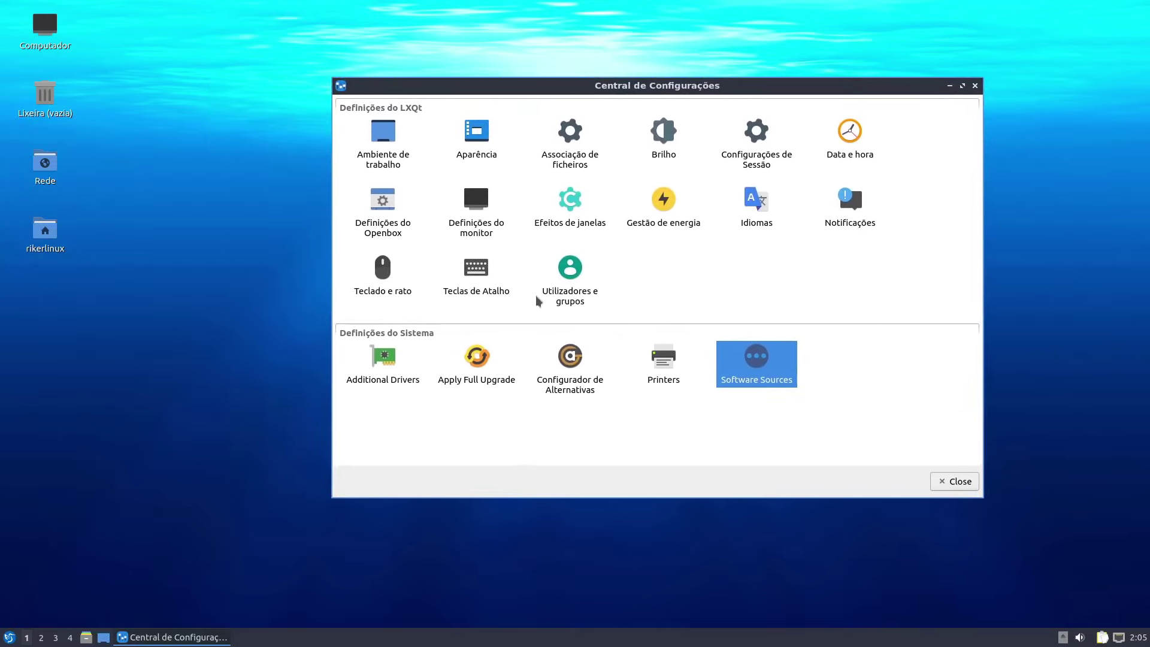
drag(551, 91, 488, 101)
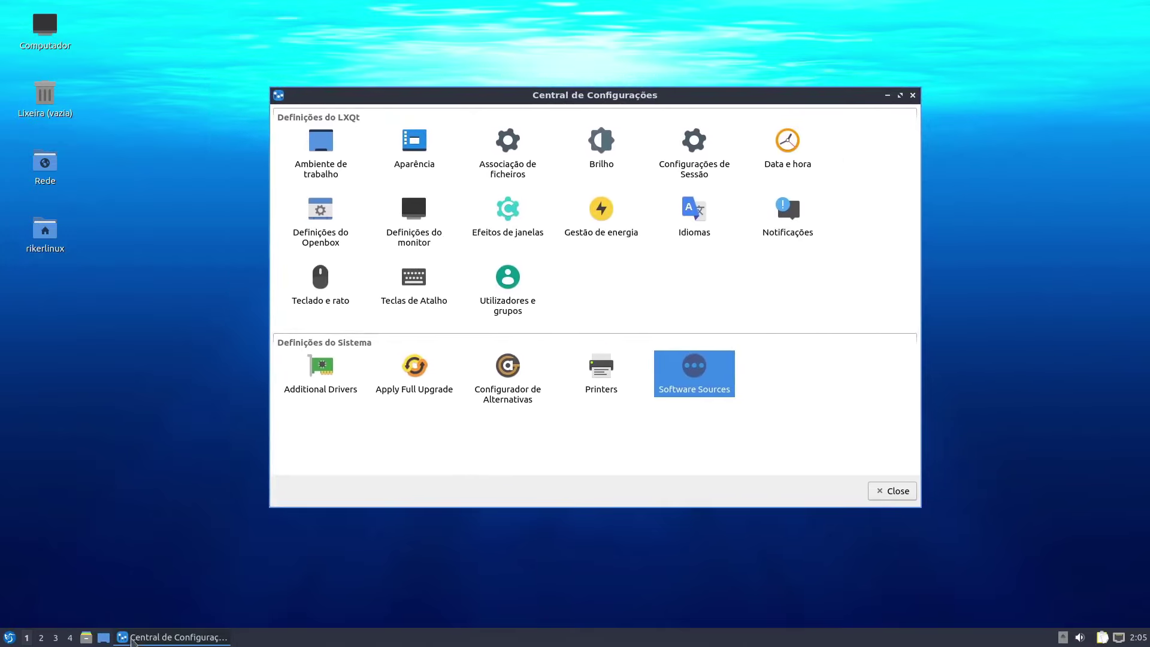
Launch compton from the Acessórios category and move the Central de Configurações window slightly to test the window effects.
click(6, 638)
mouse_move(54, 433)
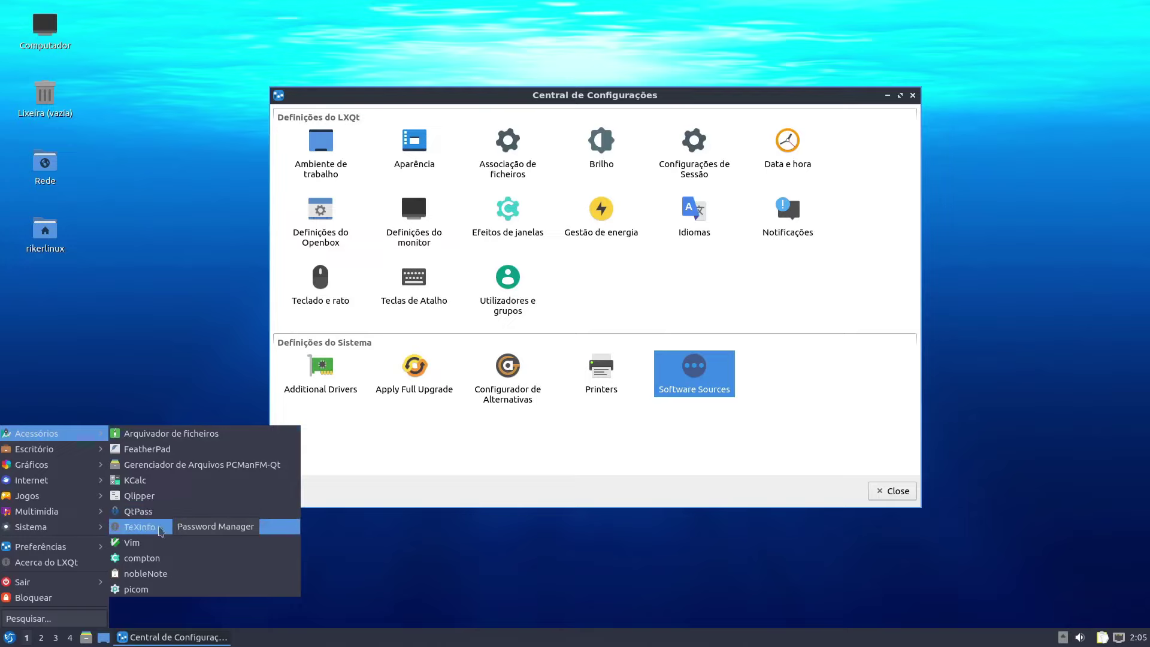
click(176, 567)
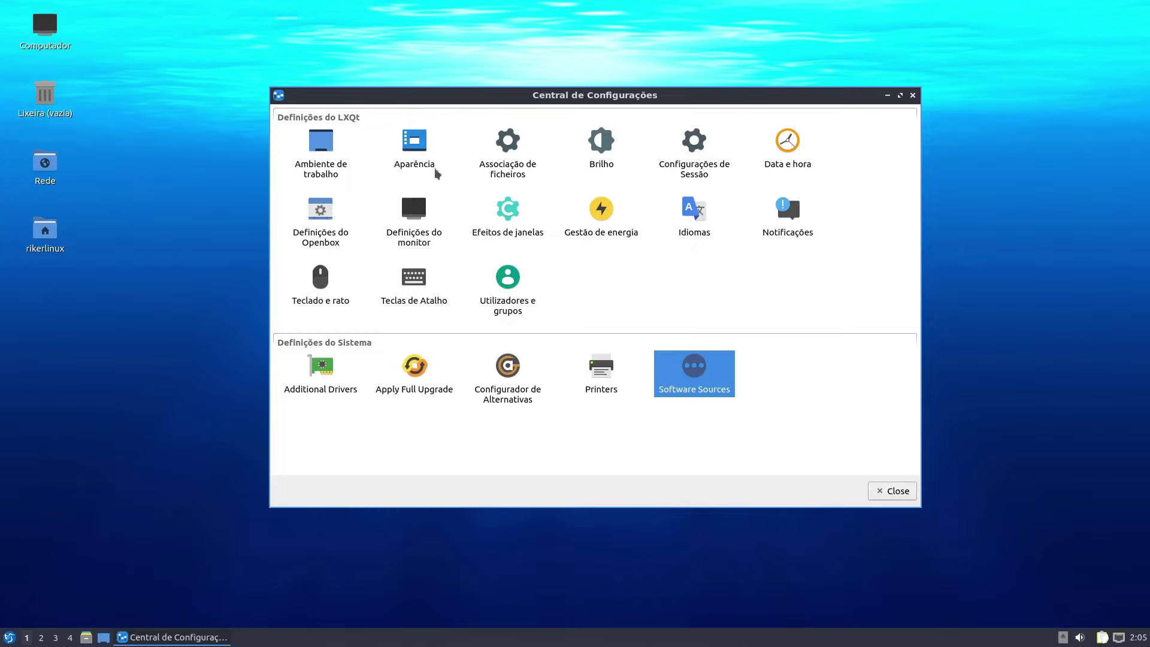
drag(397, 93, 423, 92)
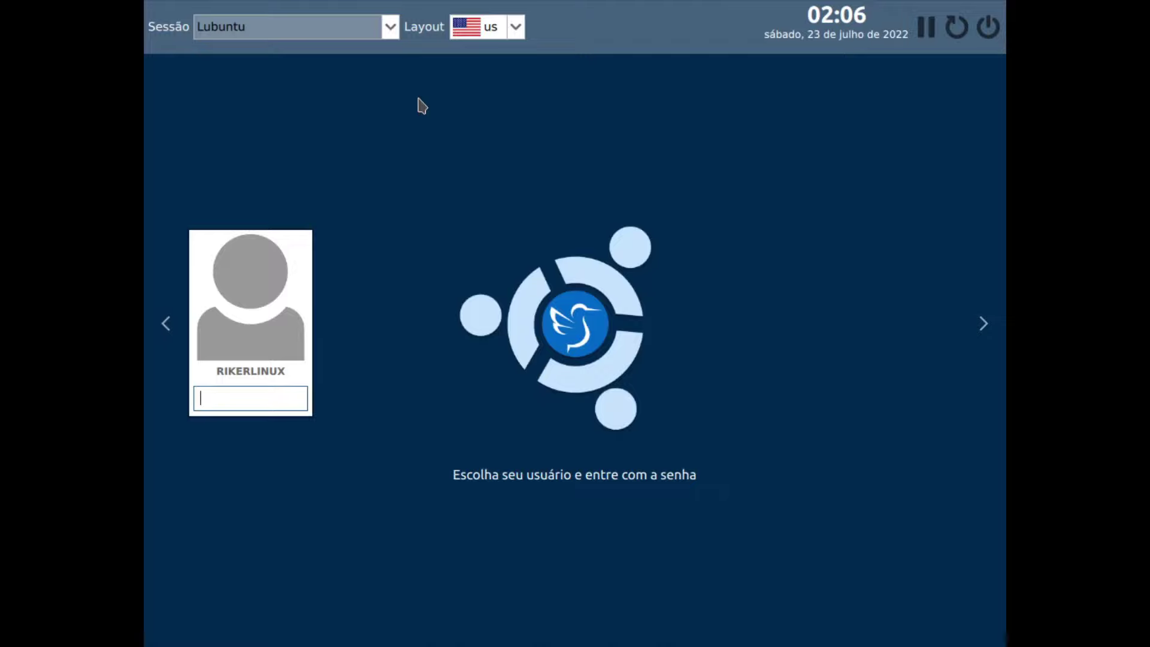
Enter the account password on the login screen, keep Lubuntu as the session, and log in.
text(***)
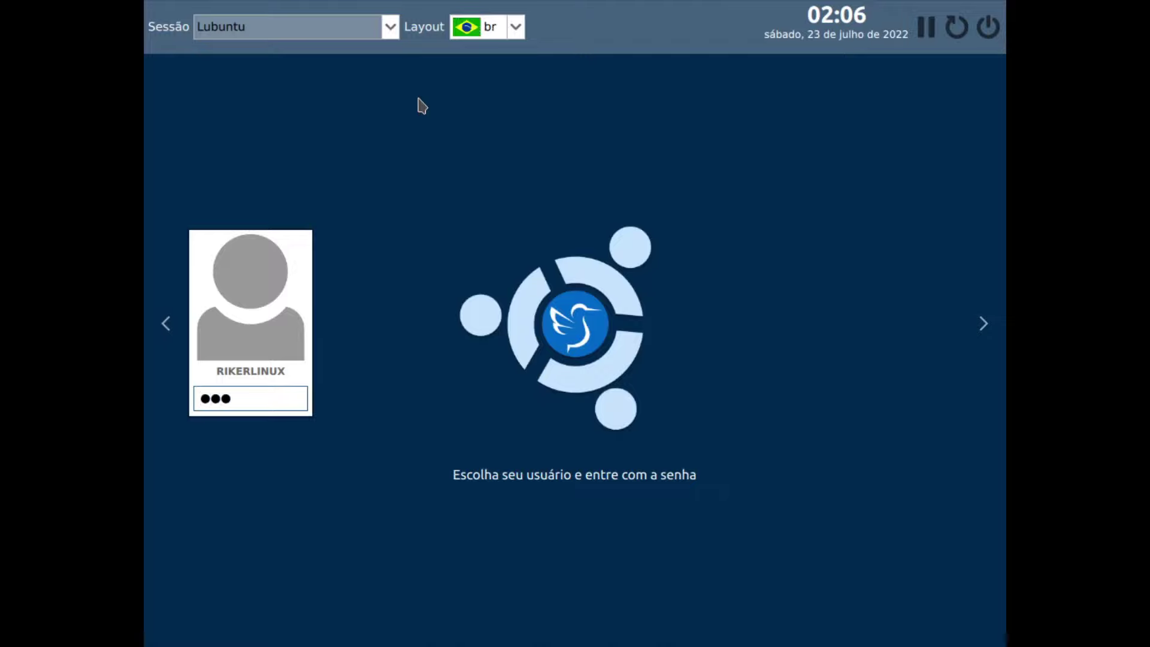
click(390, 26)
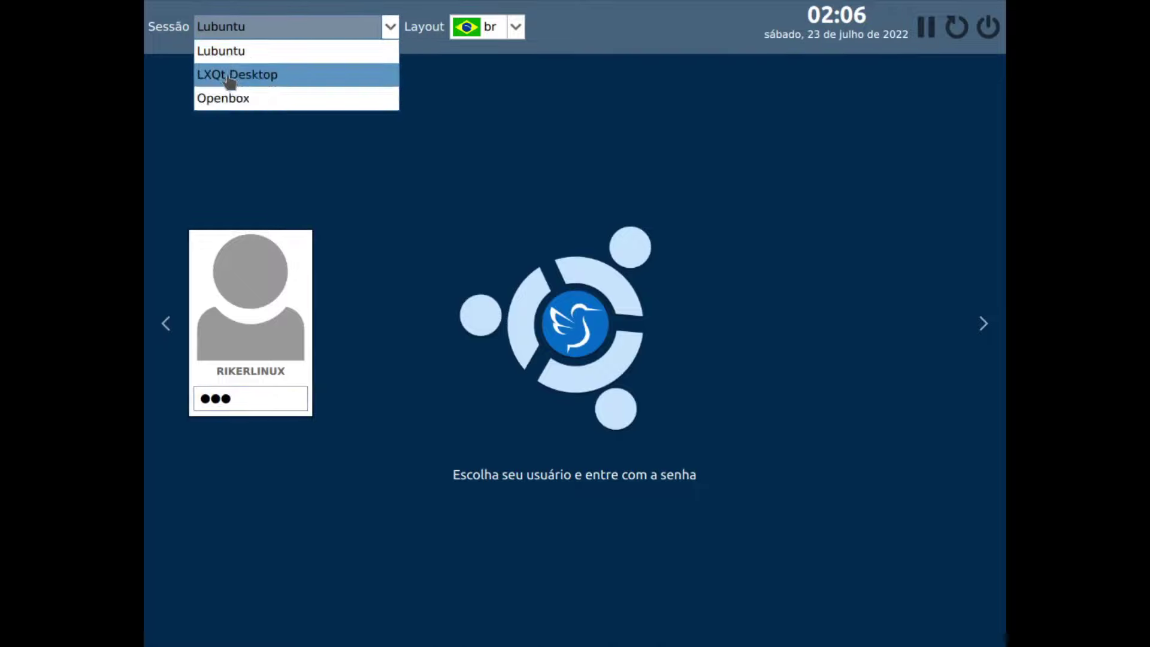
click(232, 53)
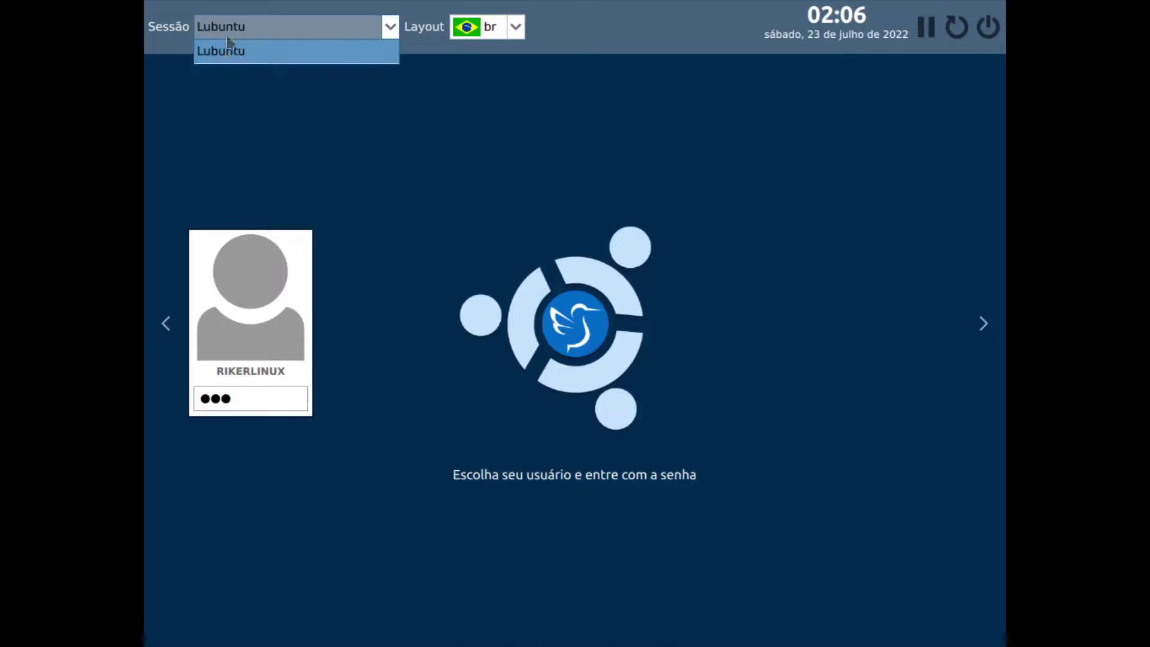
click(248, 409)
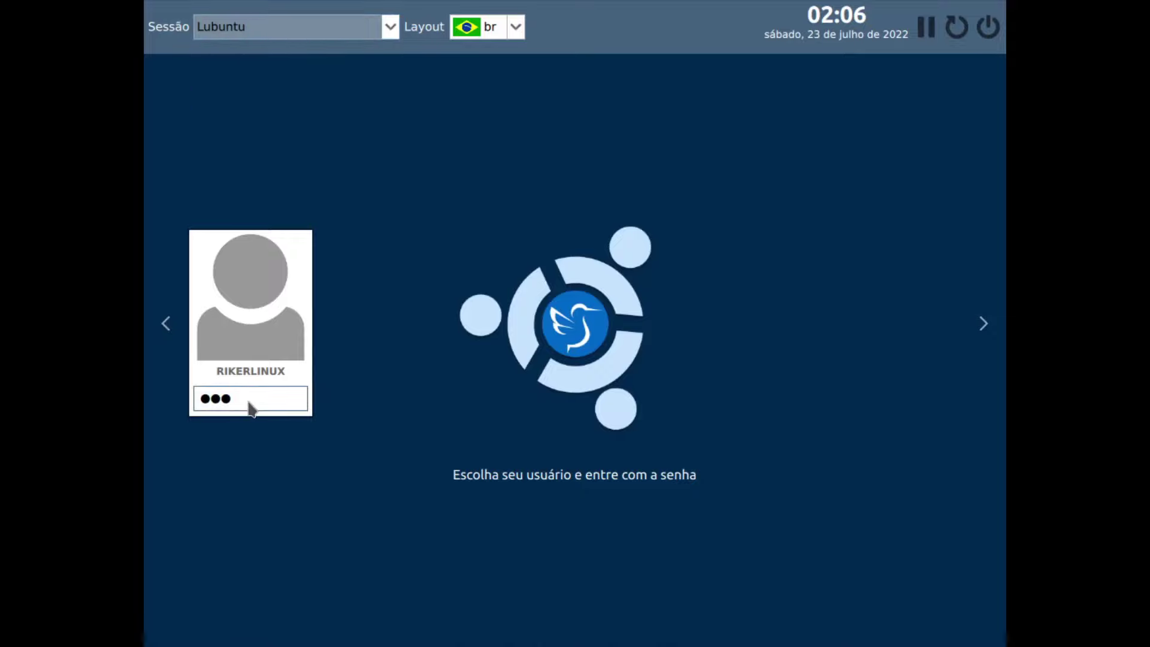
key(Return)
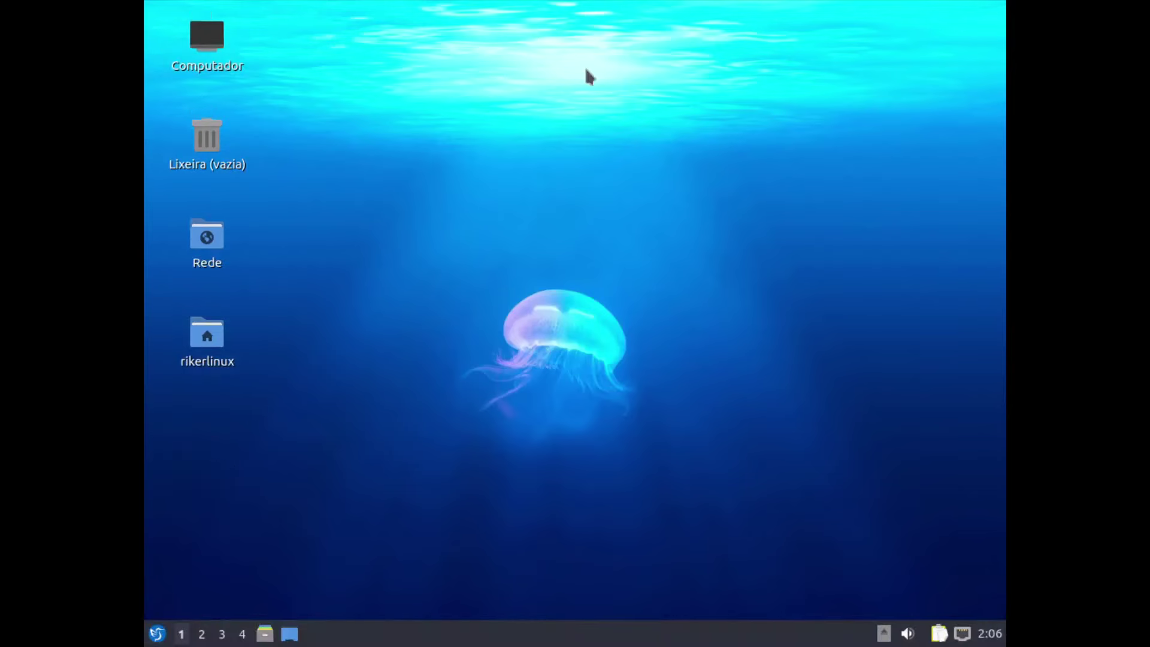
Open the Central de Configurações LXQt from the Definições do LXQt entries and launch Definições do monitor.
click(167, 642)
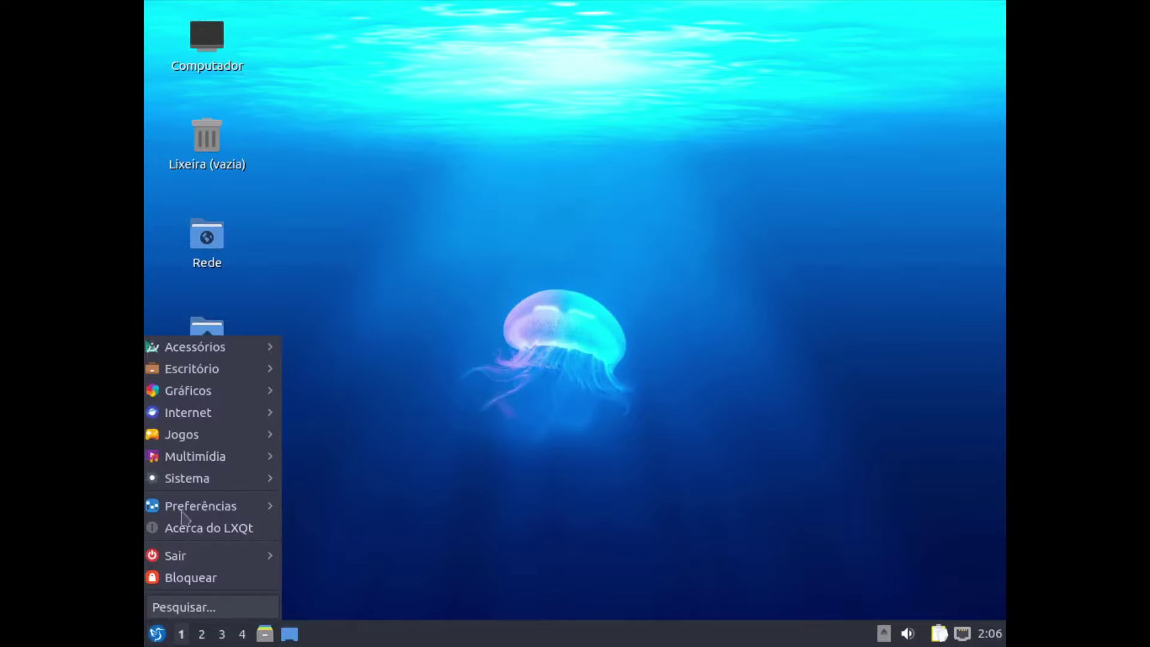
mouse_move(239, 506)
mouse_move(420, 457)
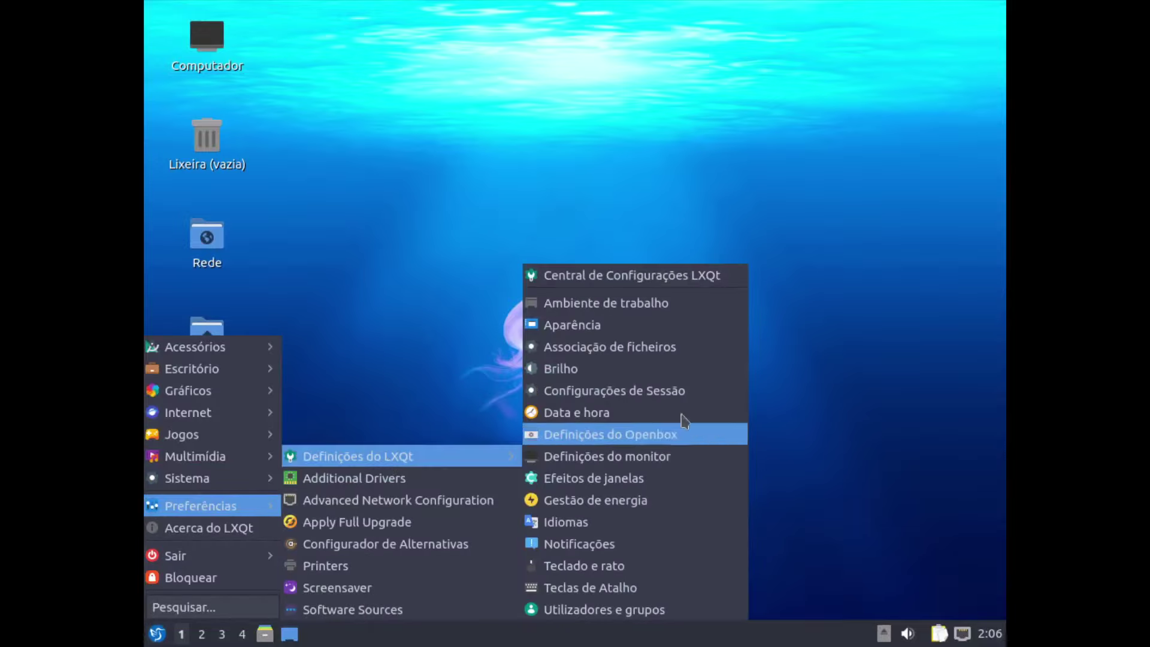
click(597, 281)
click(711, 288)
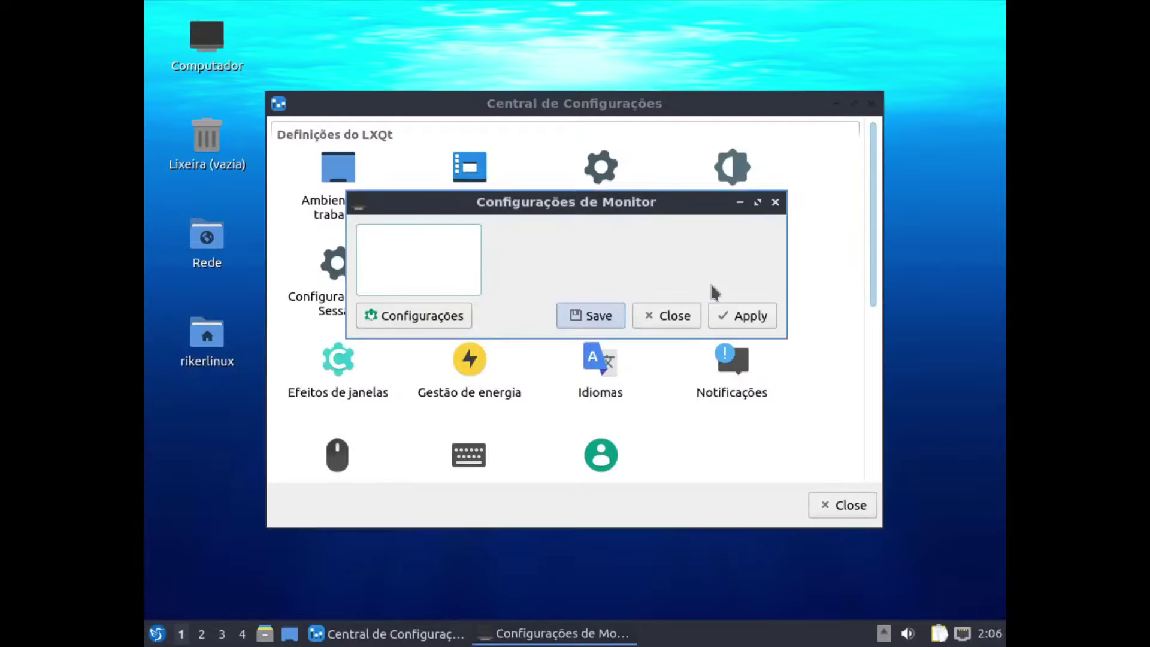
Set the monitor resolution to 1920x1080, keep the new configuration, and close the monitor settings and the Central de Configurações.
click(707, 299)
click(688, 398)
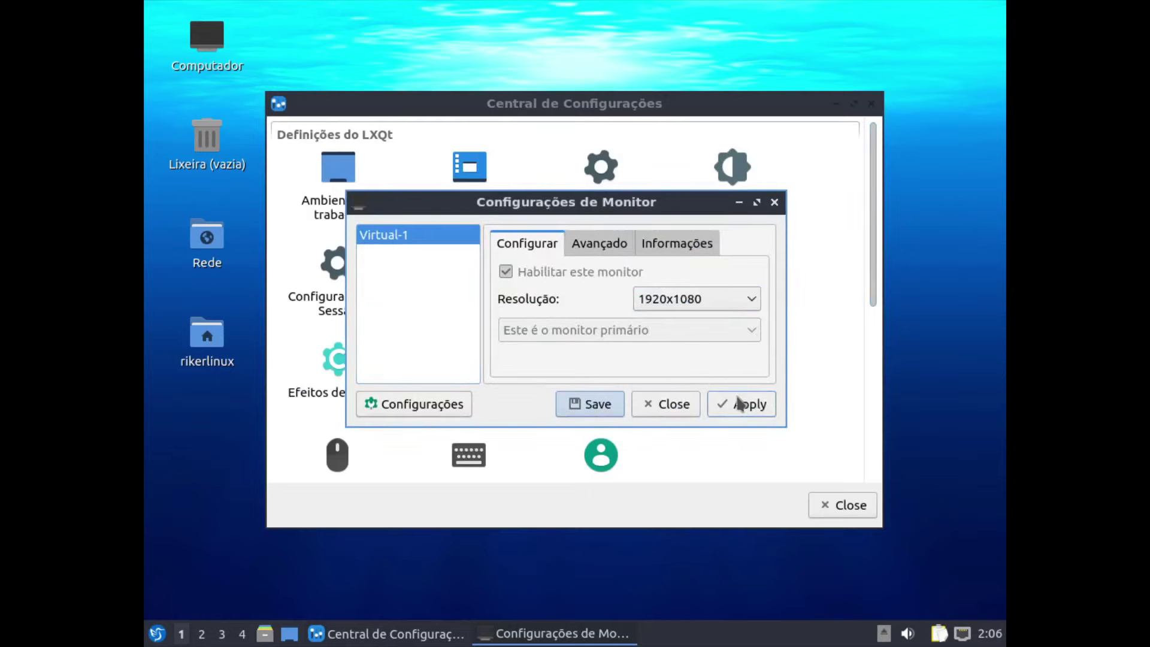
click(740, 403)
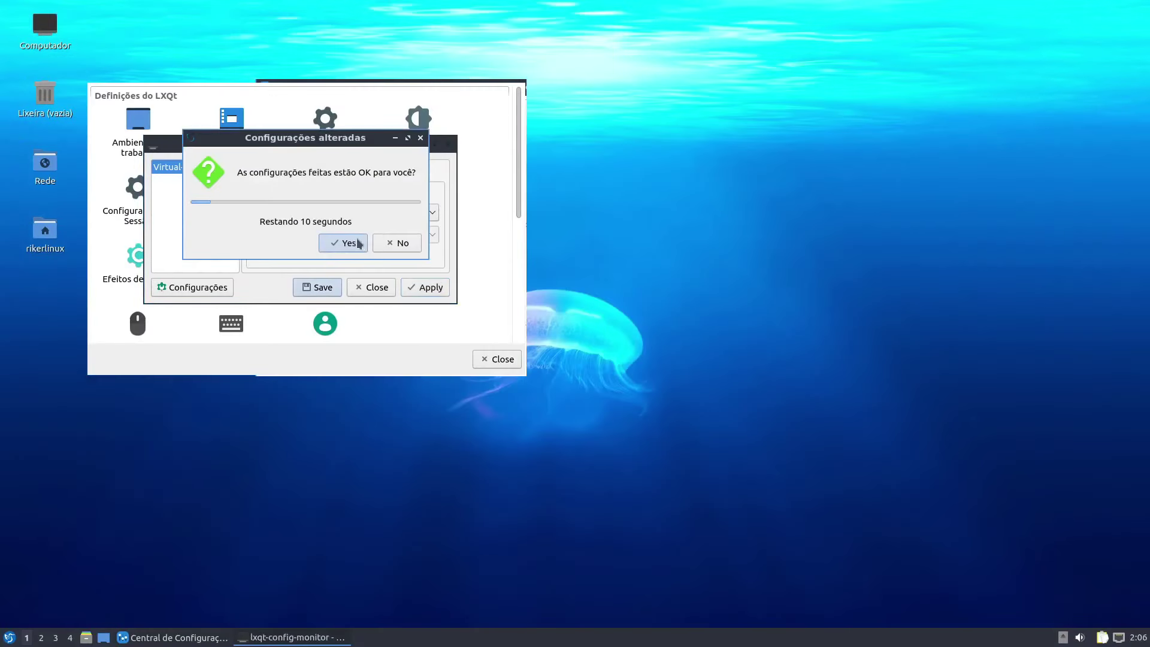
click(353, 243)
click(378, 287)
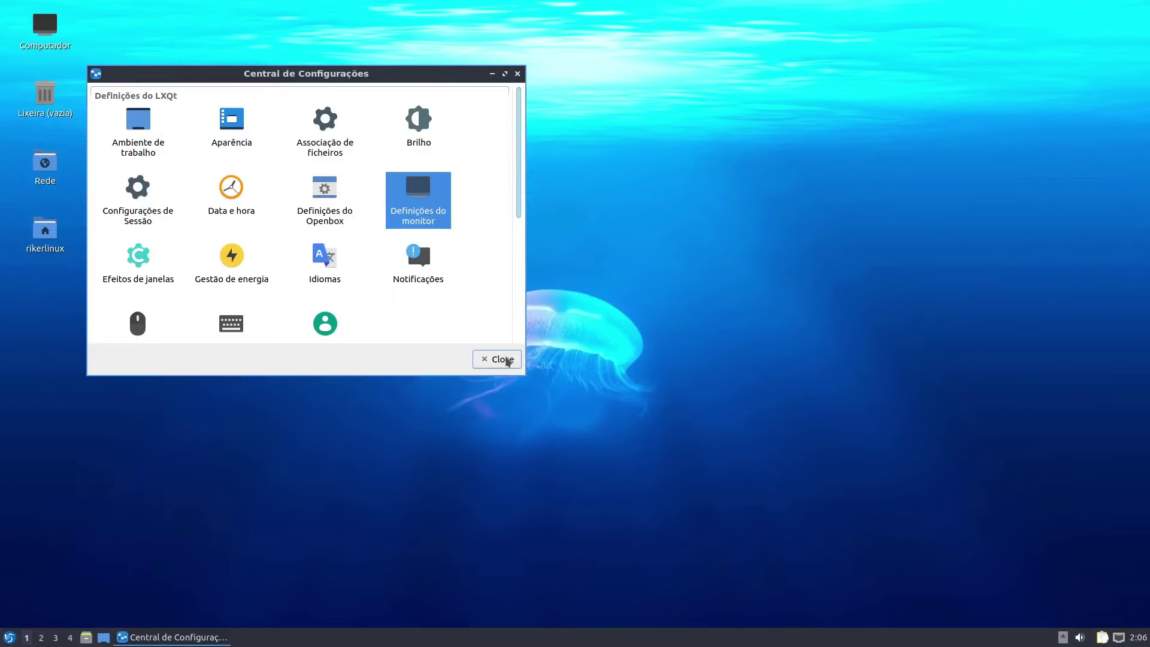
click(502, 359)
Open the file manager at the home folder, enlarge its window, and reposition it on the desktop.
click(87, 638)
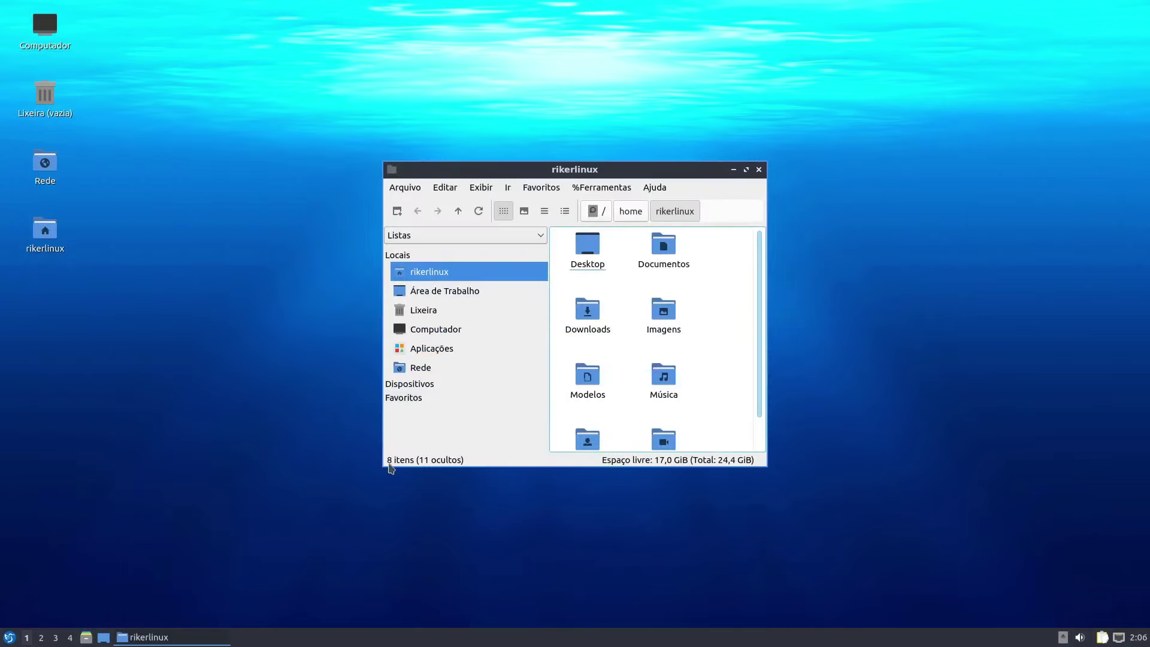
drag(477, 179, 469, 100)
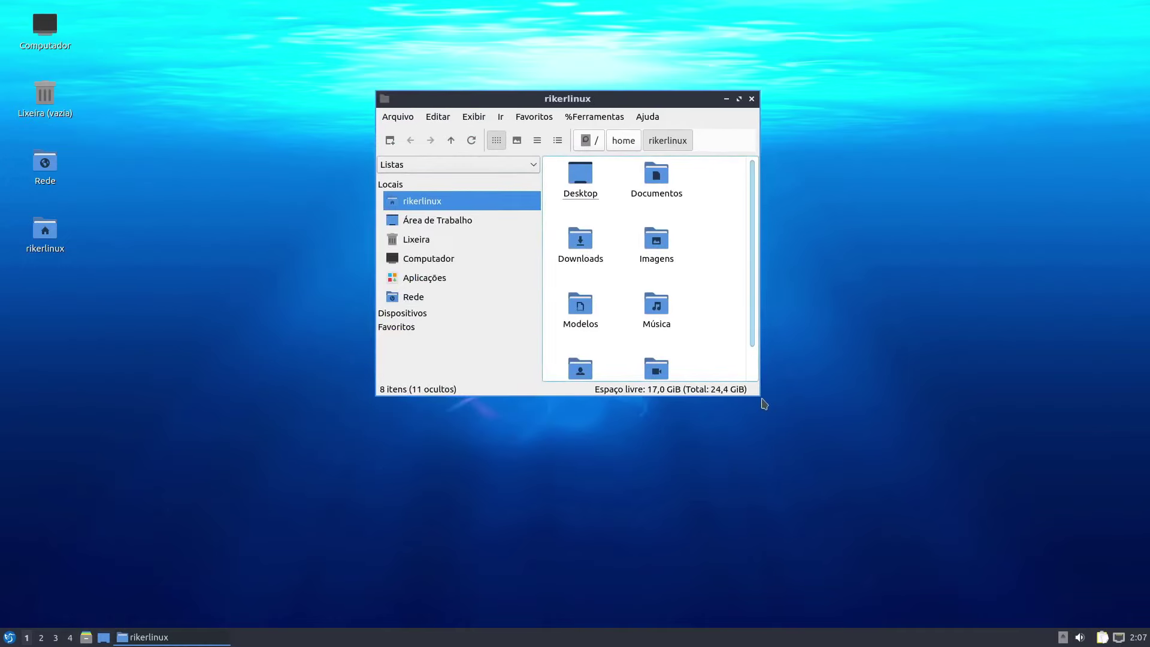
drag(765, 402, 1124, 469)
drag(707, 97, 602, 81)
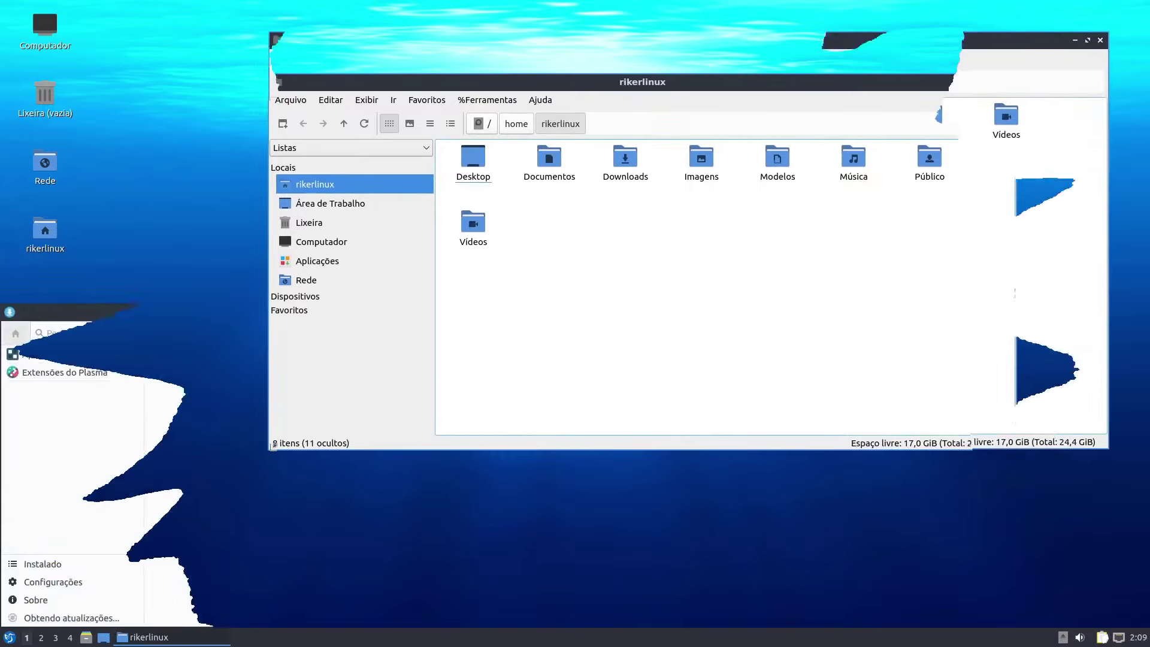
drag(611, 57, 584, 78)
drag(288, 78, 259, 15)
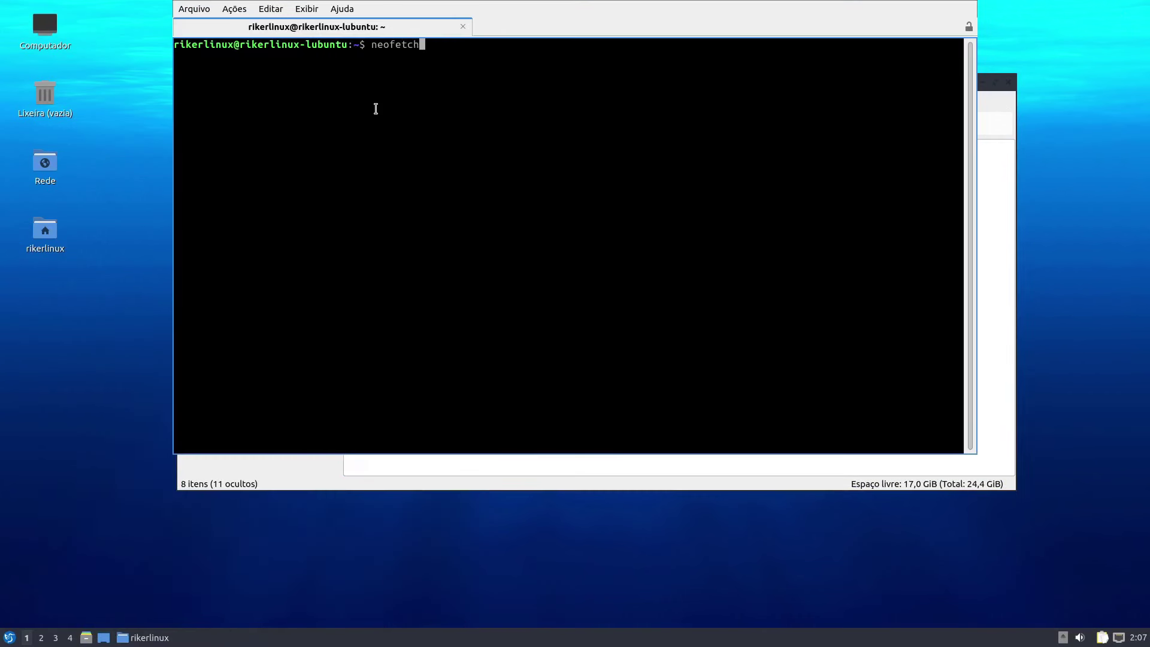
Run neofetch in the drop-down terminal and examine its package, theme, window manager, CPU, GPU and memory lines.
key(Return)
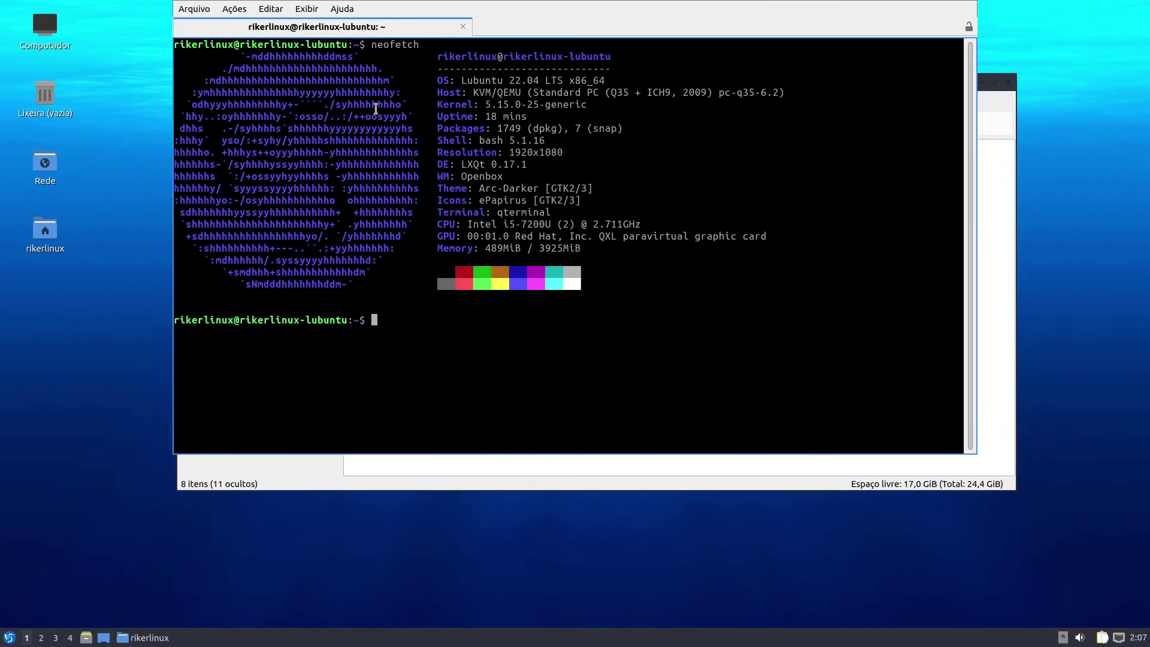
drag(506, 129, 629, 122)
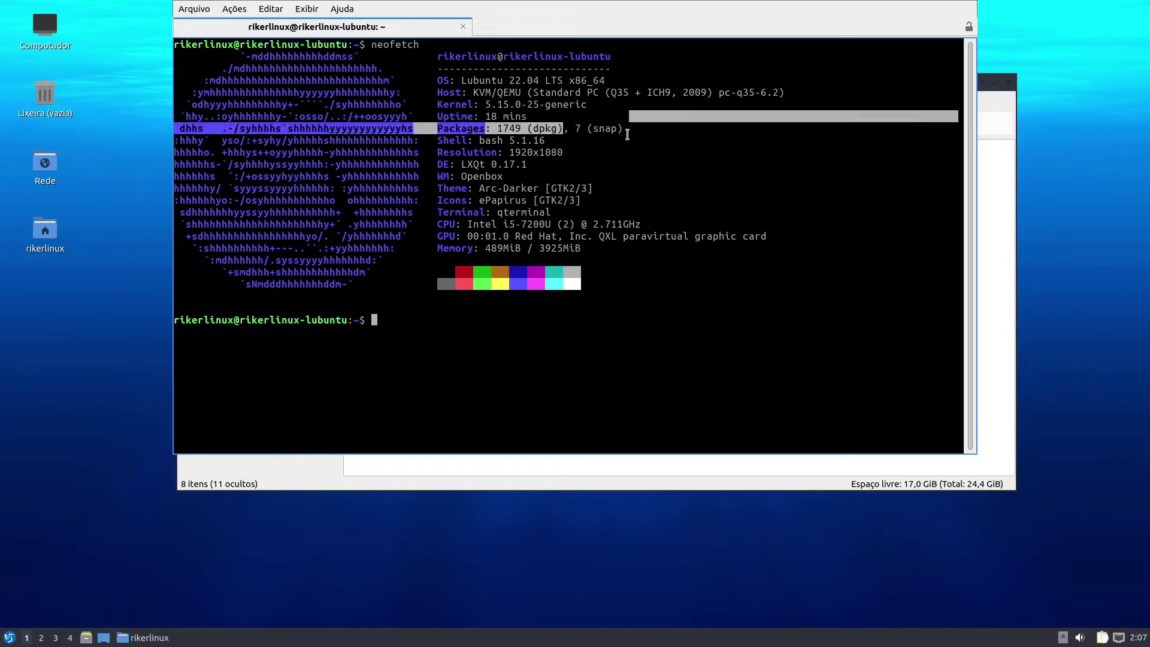
click(620, 129)
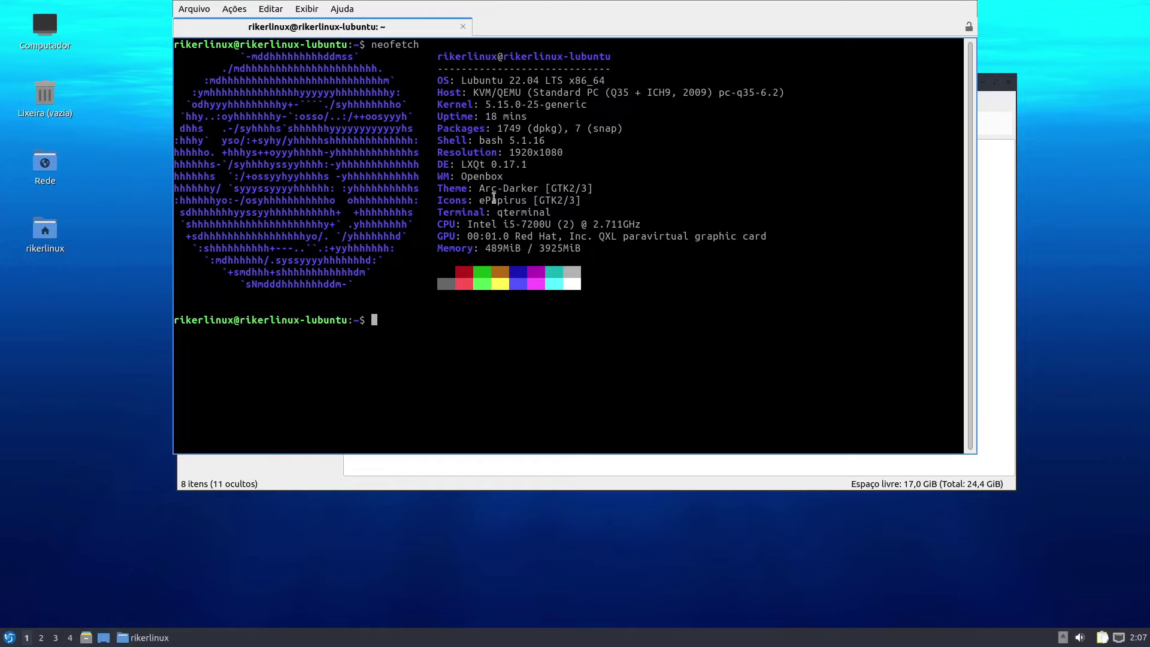
drag(477, 193, 528, 202)
click(472, 192)
drag(594, 191, 554, 189)
click(564, 190)
drag(456, 171, 500, 176)
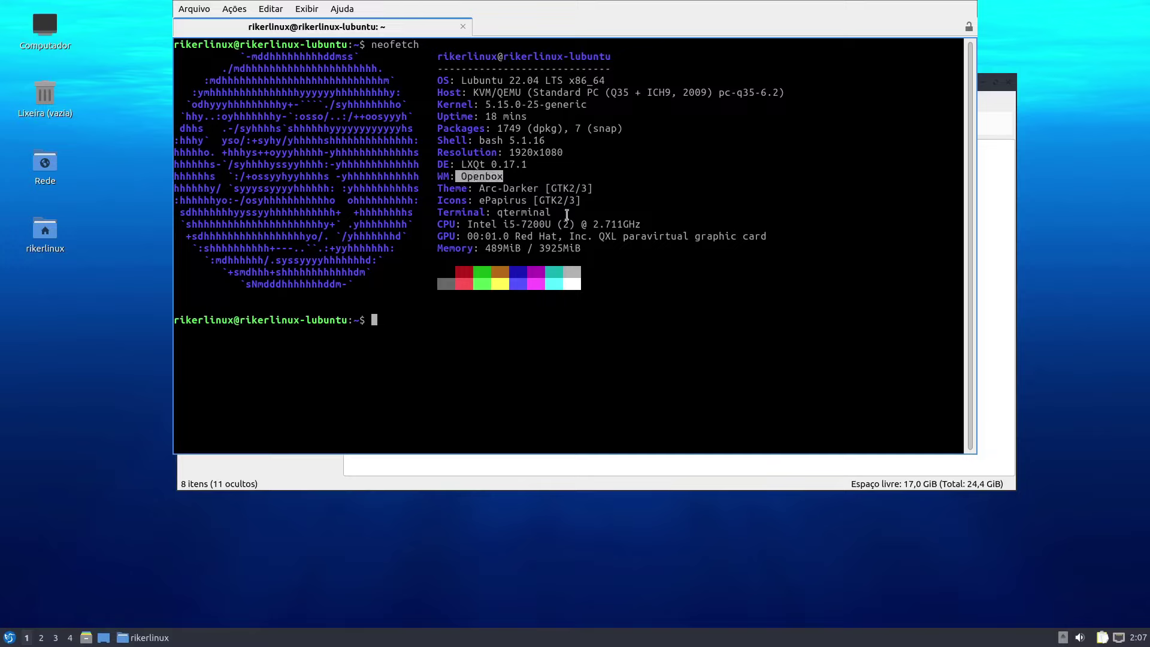
drag(652, 246, 467, 224)
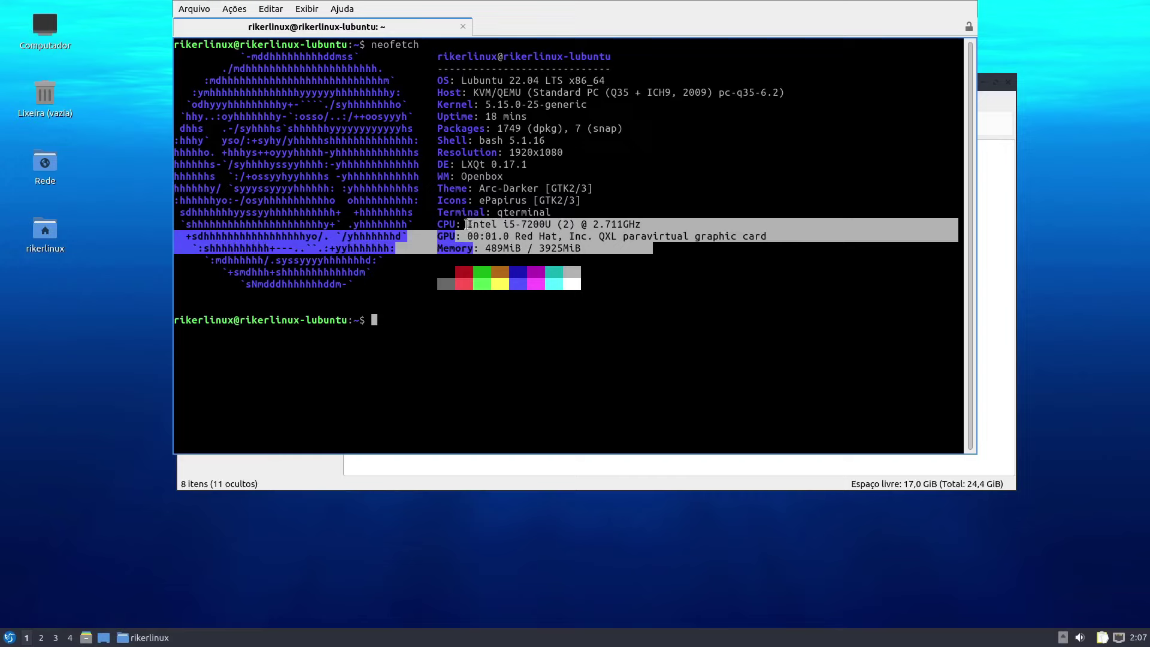
click(546, 206)
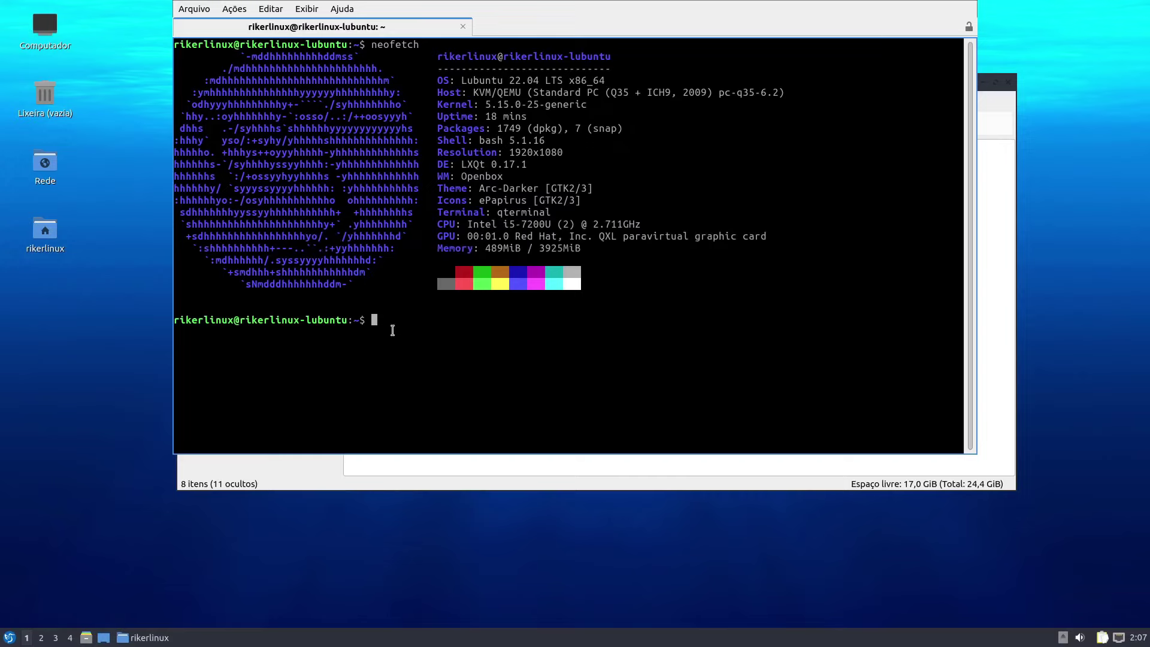
List the installed snap packages with snap list, enter top, and hide the drop-down terminal.
text(snap list)
key(Return)
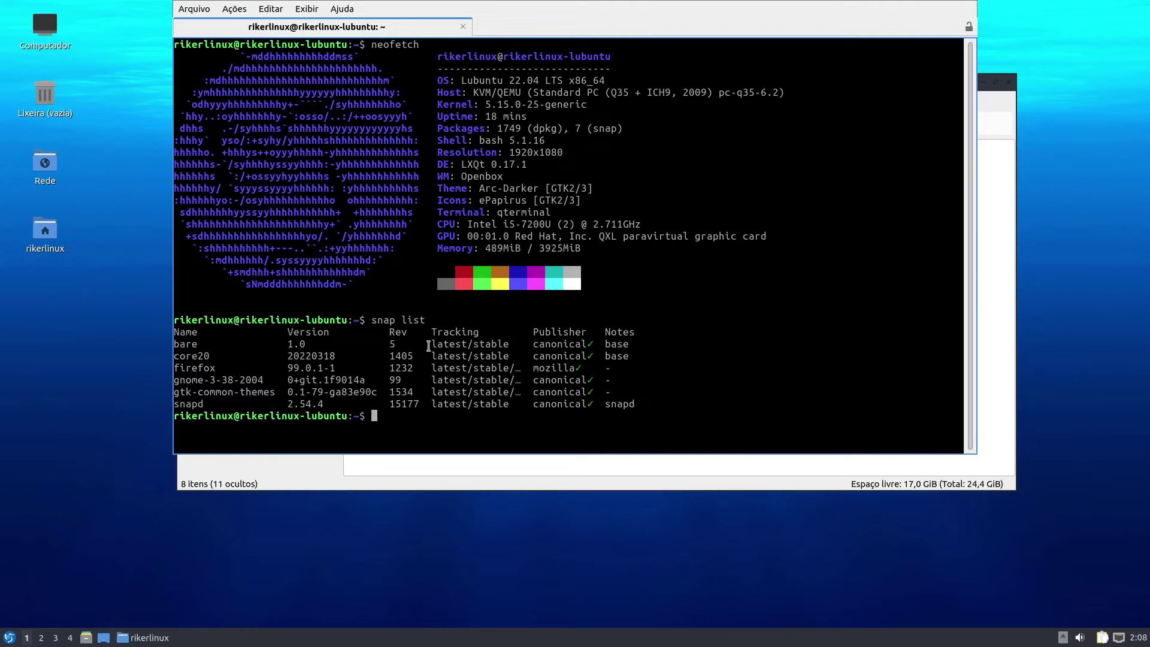
text(top)
key(F12)
Launch Discover from the Sistema category and shift the file manager window on the desktop, selecting several home folders.
click(9, 637)
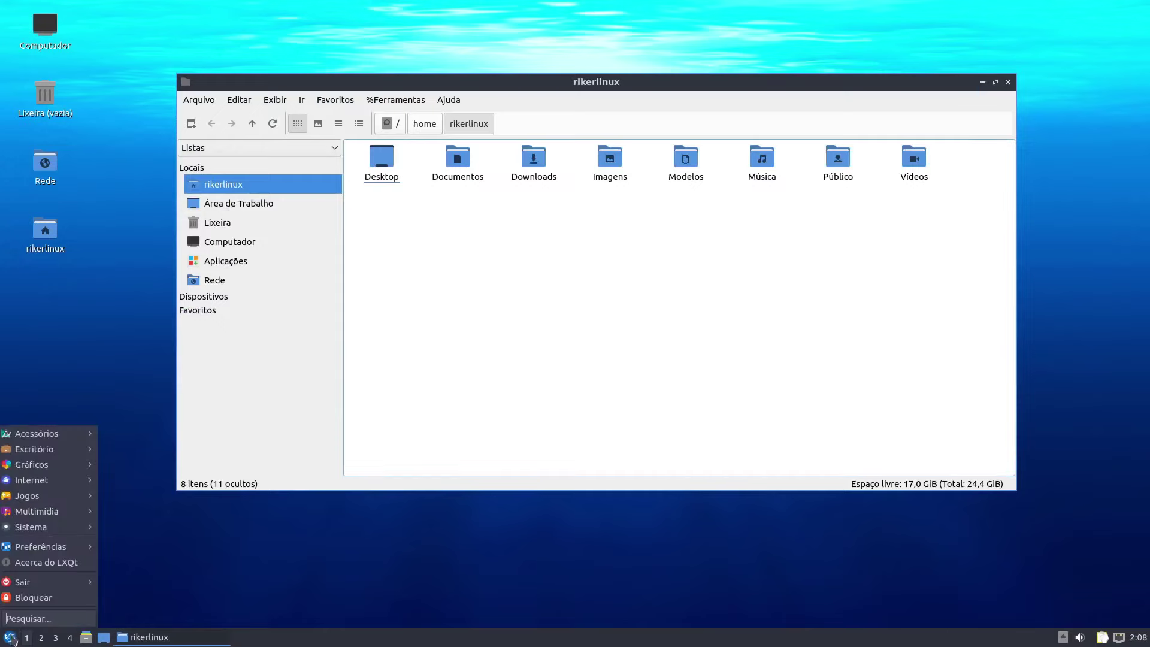
mouse_move(53, 530)
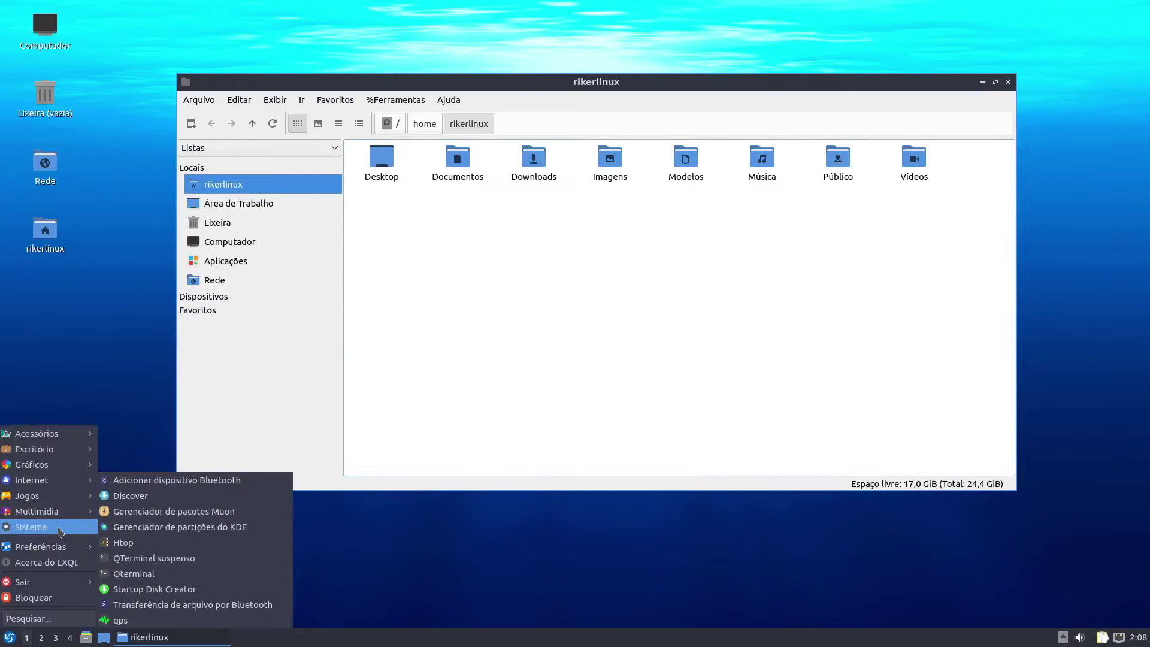
click(133, 500)
drag(916, 90, 734, 106)
drag(964, 243, 466, 154)
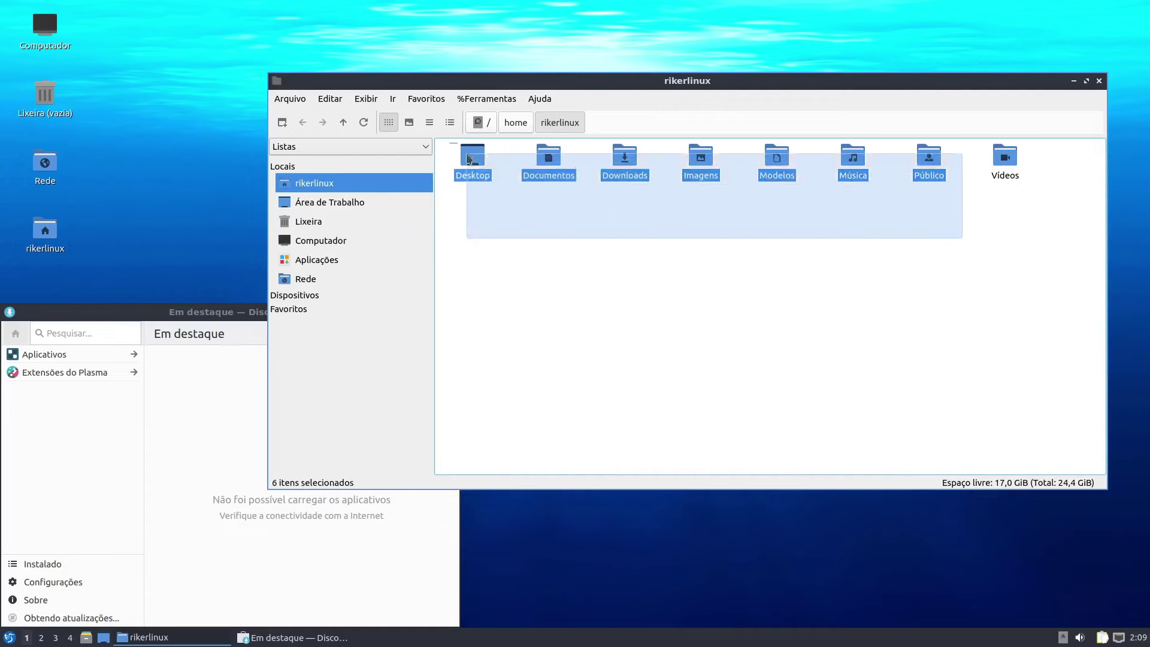
Browse the Aplicações location in the file manager and look through its Internet category.
click(316, 262)
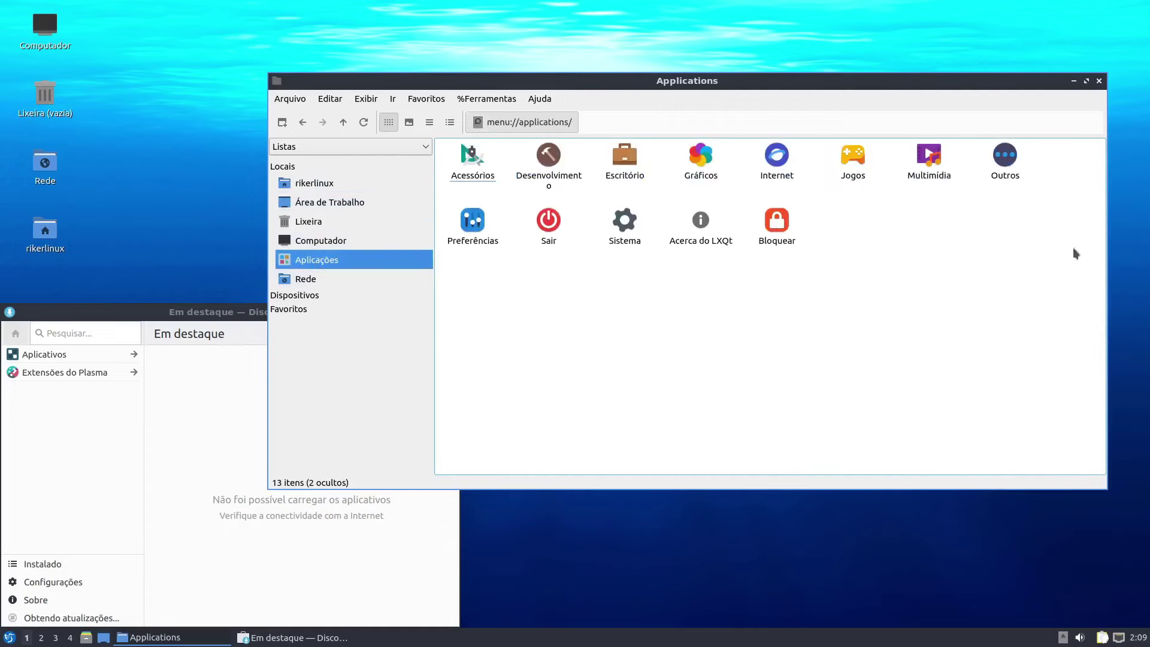
drag(963, 277, 435, 155)
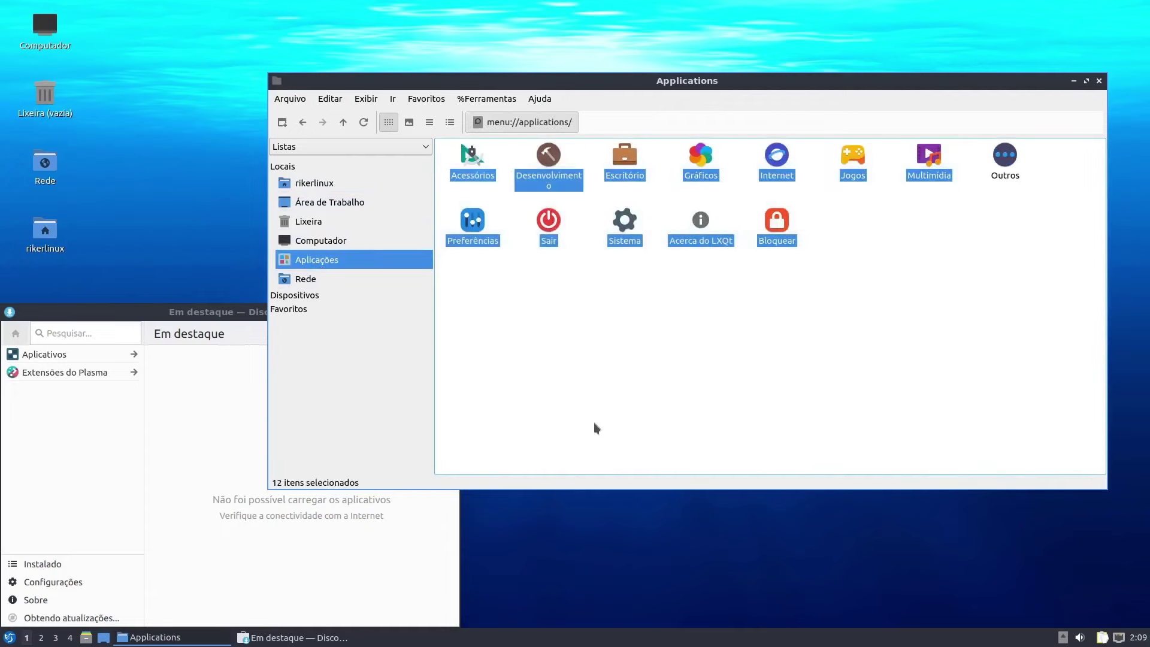
click(548, 259)
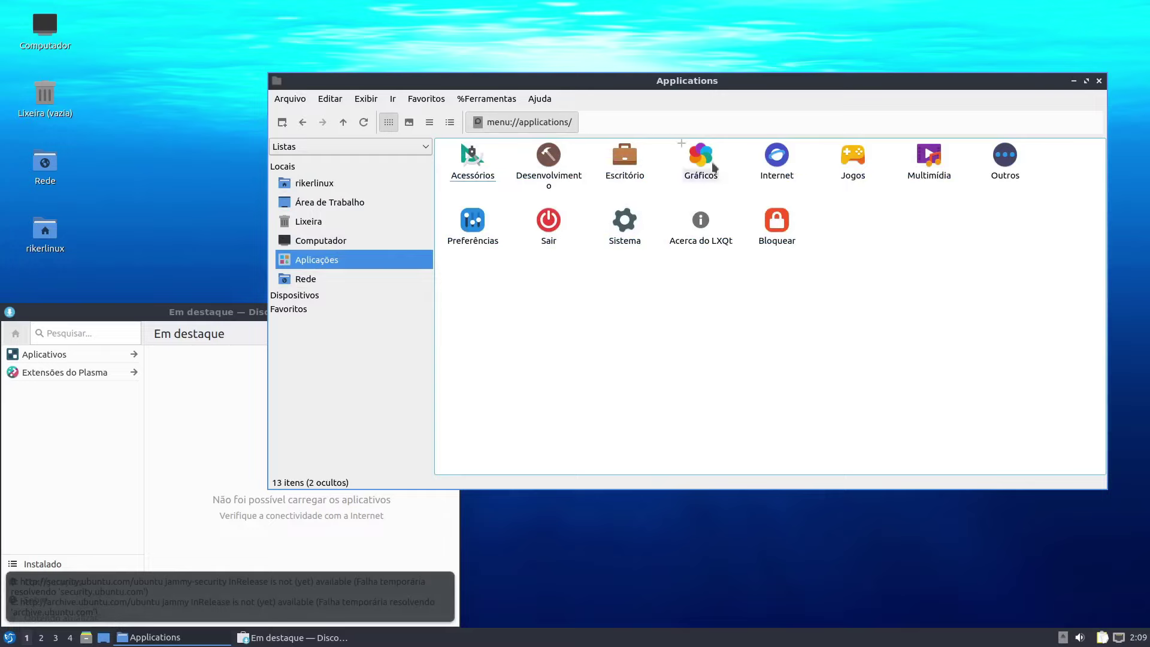
click(773, 157)
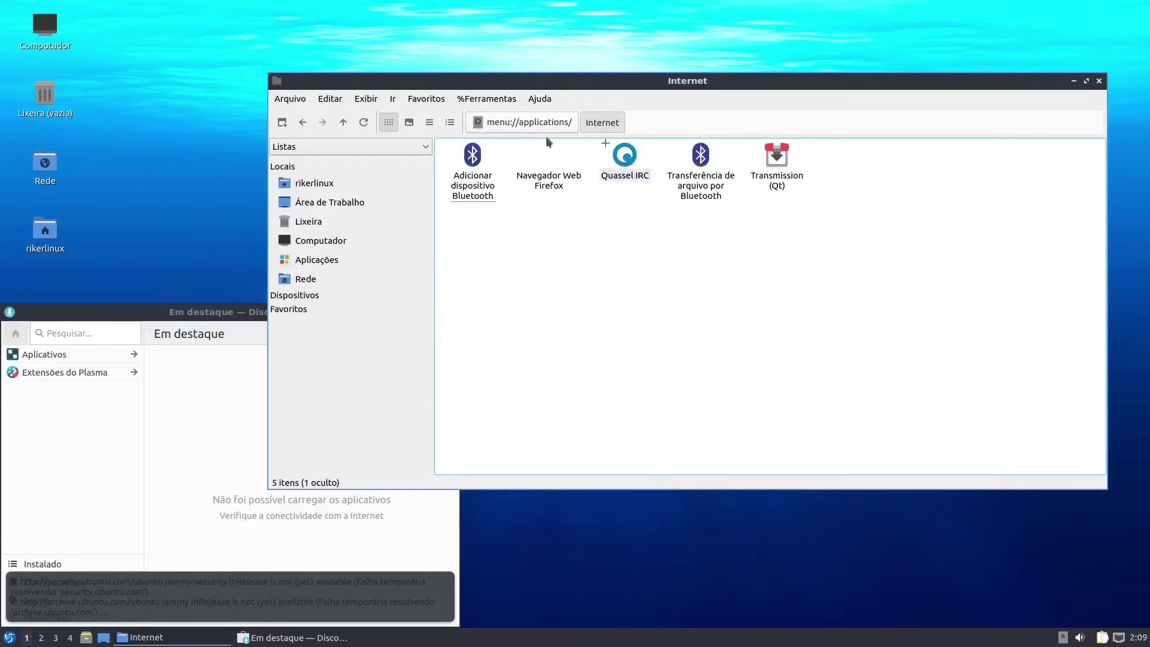
drag(923, 256, 532, 176)
Launch Transmission (Qt), accept the file-sharing notice, keep Iniciar Sessão Local as the source, and close the program.
click(778, 222)
double_click(782, 188)
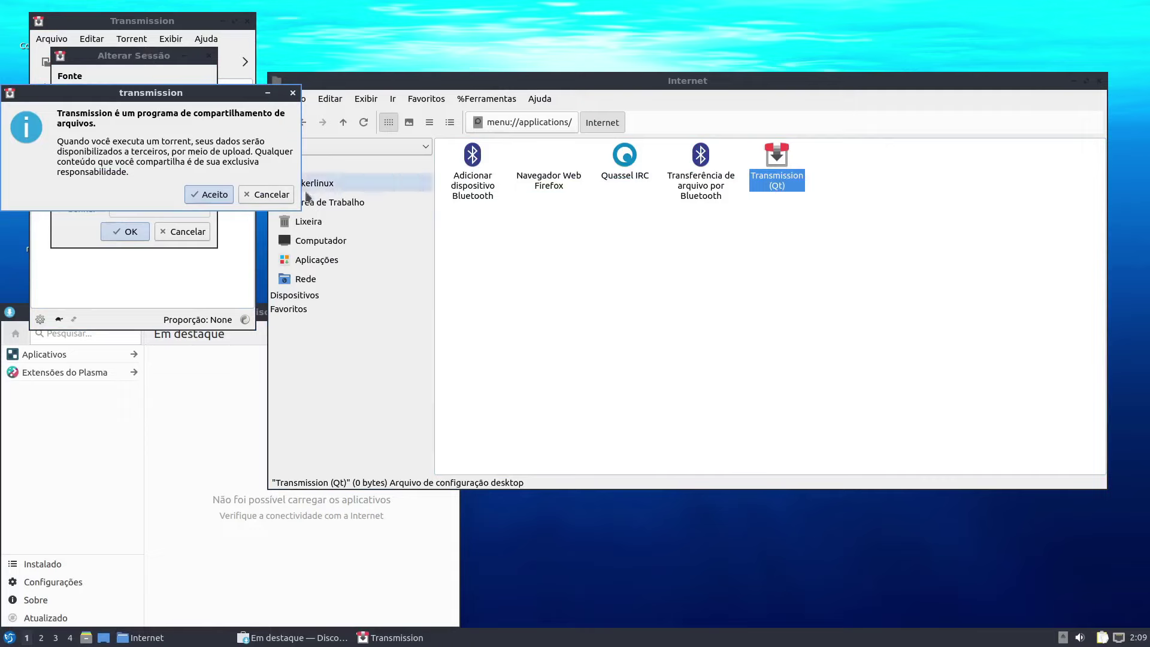
click(209, 195)
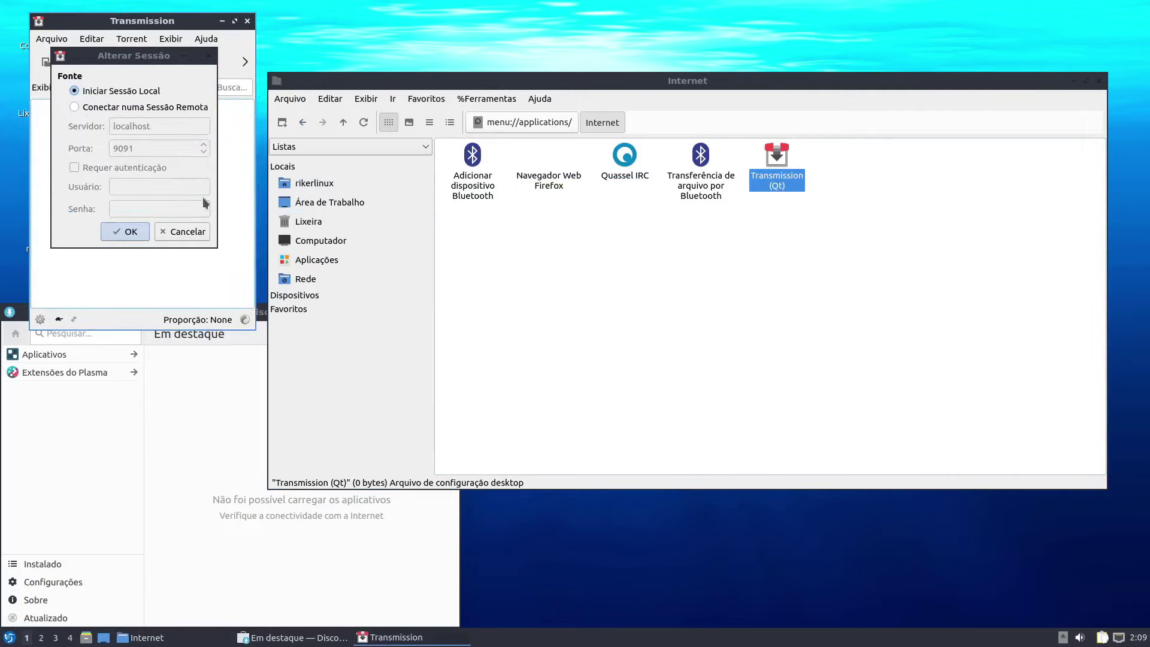
click(145, 236)
click(248, 20)
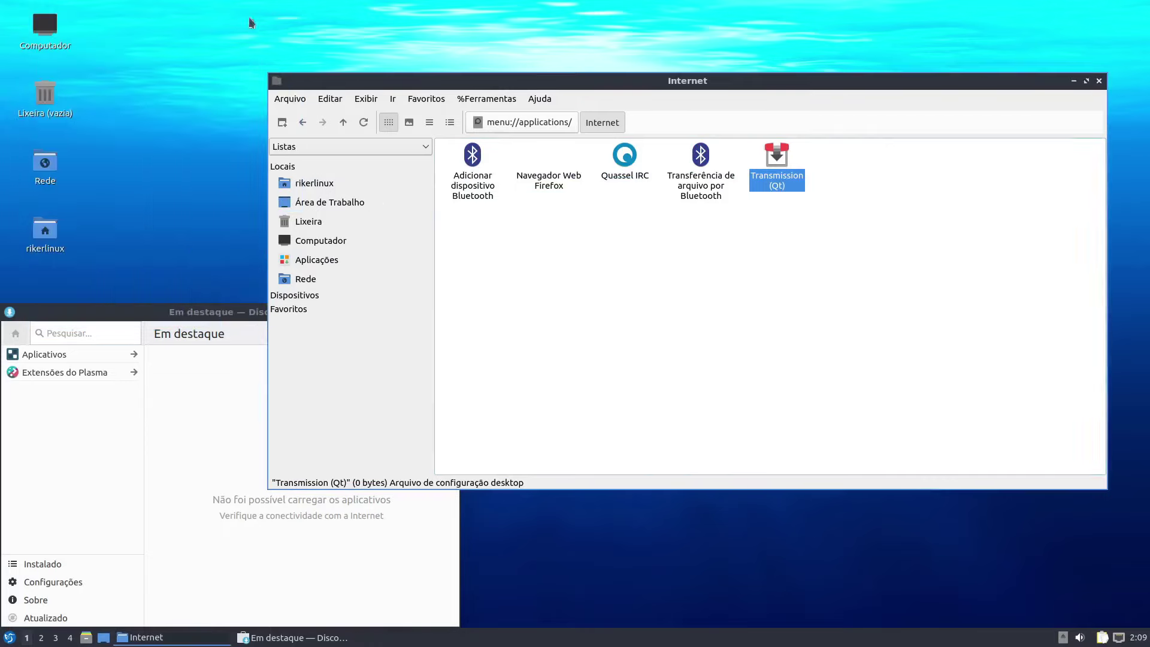
Return through Aplicações to the home folder, inspect the Pesquisar Arquivos dialog, and cancel it.
click(789, 250)
click(300, 267)
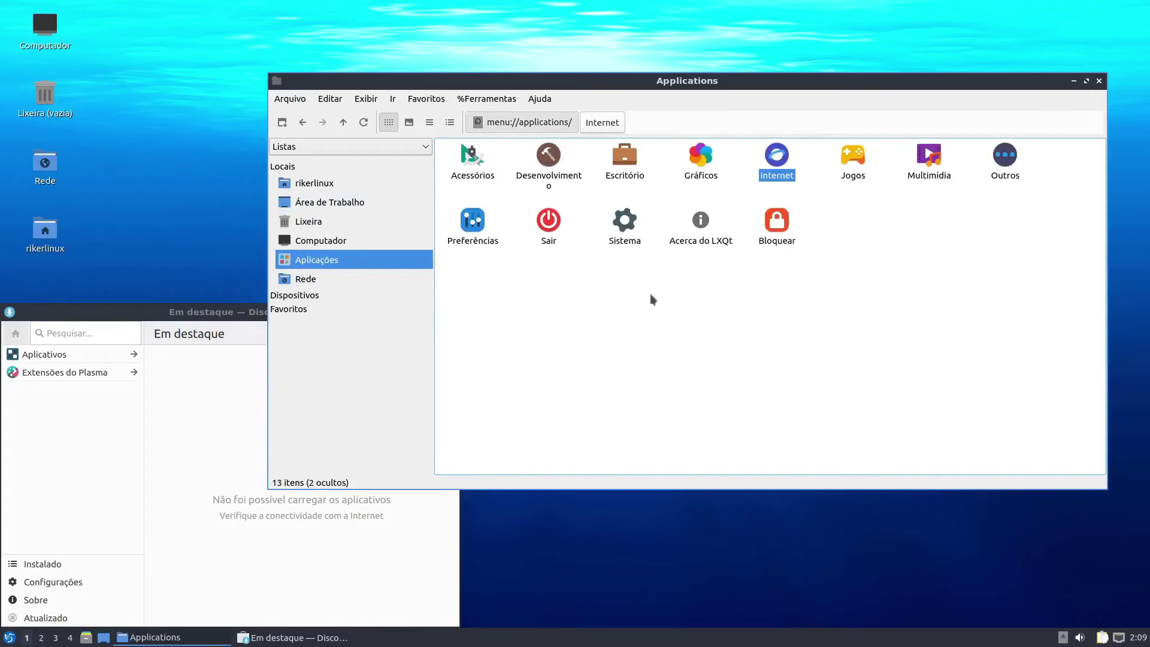
click(337, 183)
key(F3)
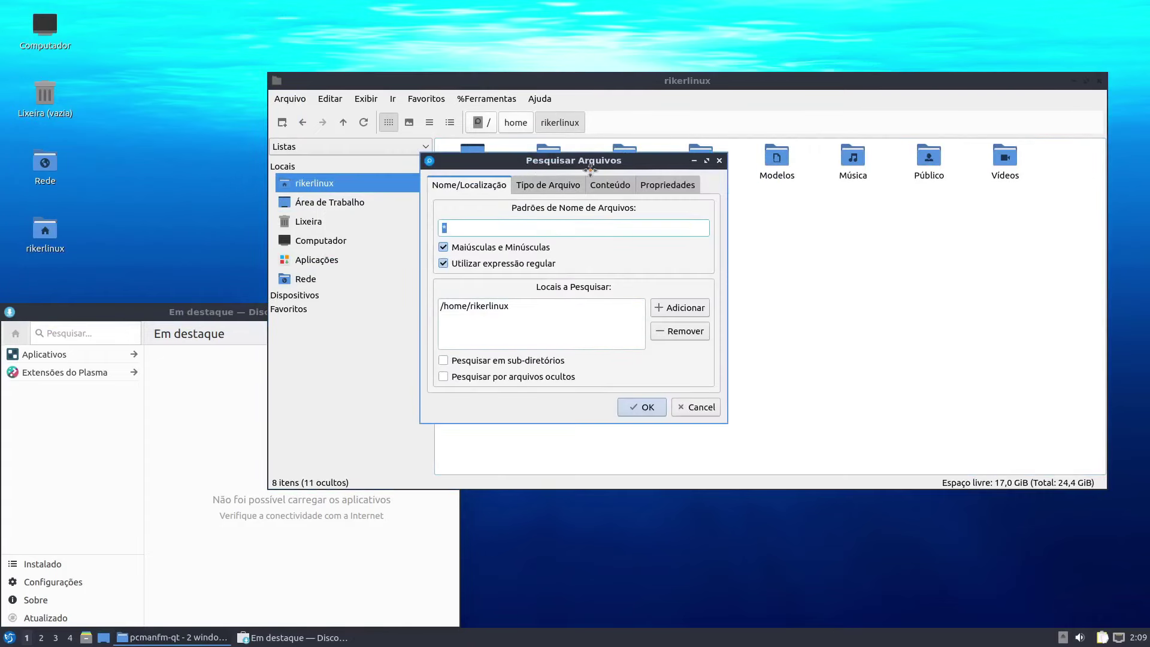
drag(547, 168, 643, 165)
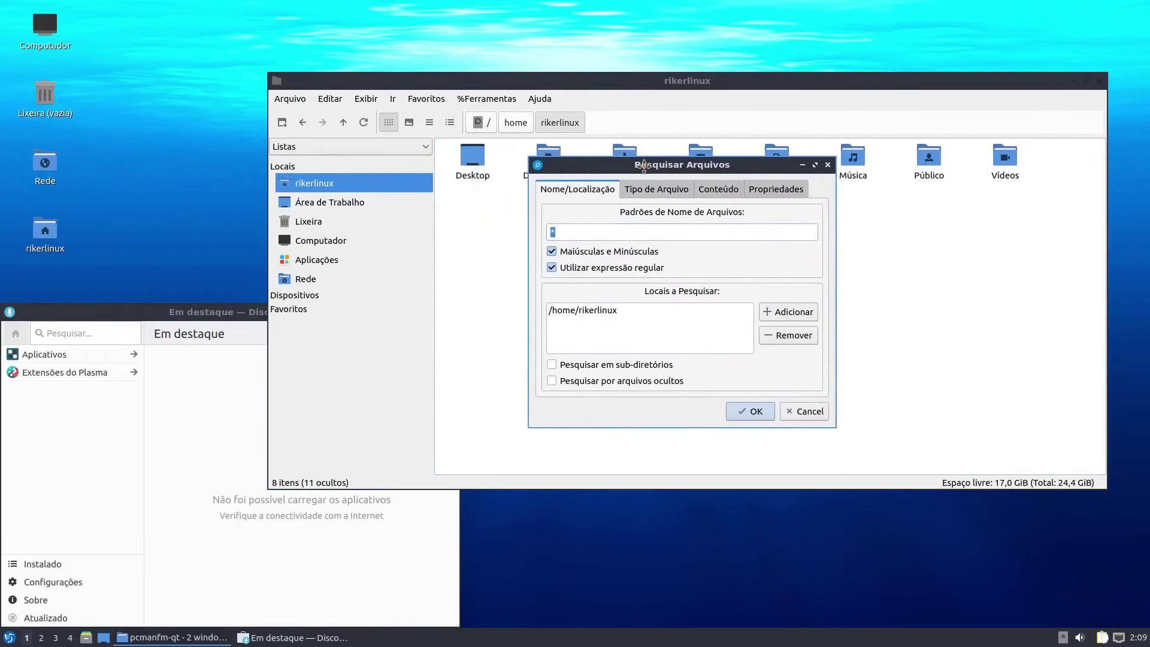
key(Escape)
Review the Comportamento options in the file manager's Preferências dialog and cancel without changes.
click(330, 98)
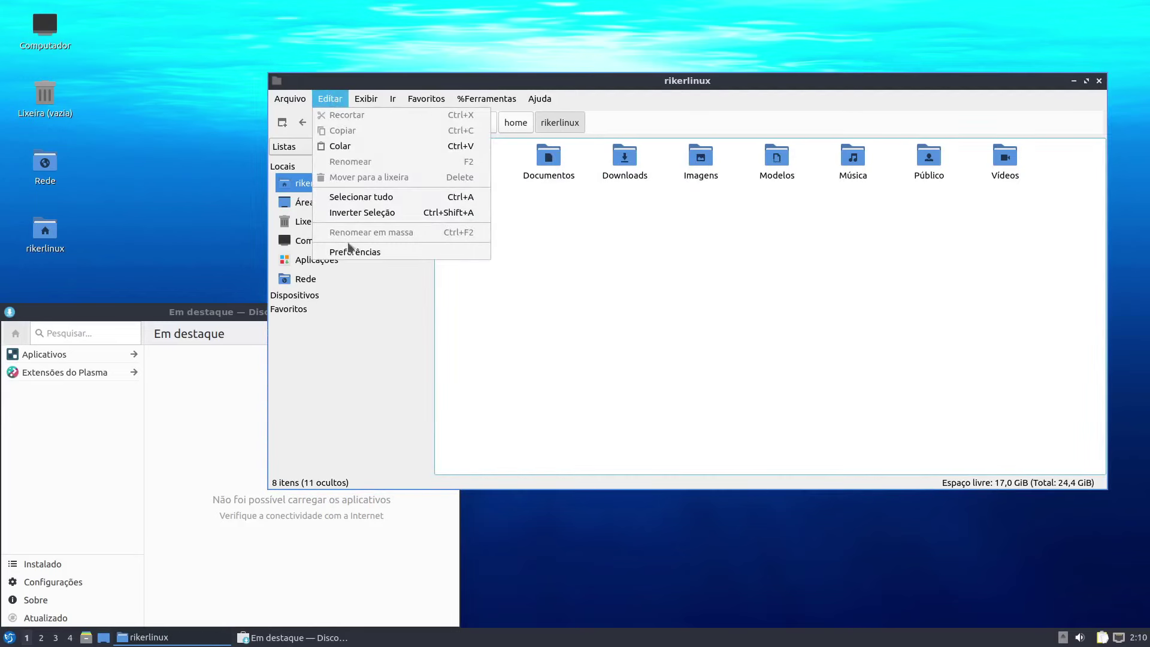
click(356, 250)
drag(674, 151, 838, 142)
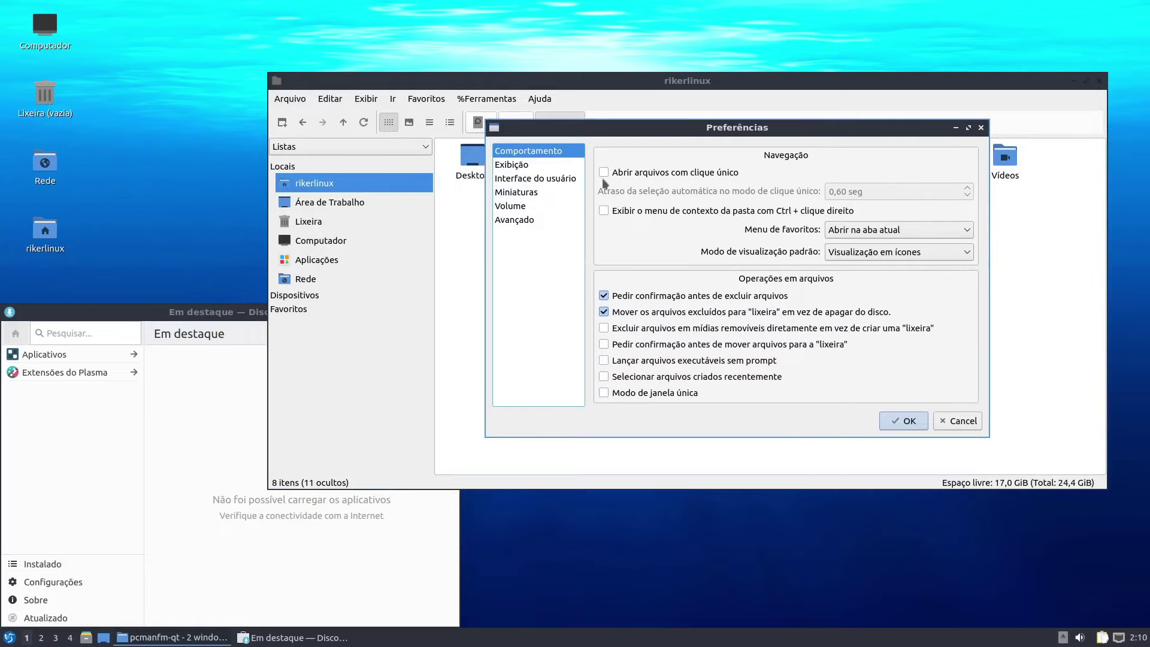
click(957, 421)
Look through the file manager's Favoritos, Ferramentas and Ajuda commands, and select the home folders from Downloads to Vídeos.
click(479, 100)
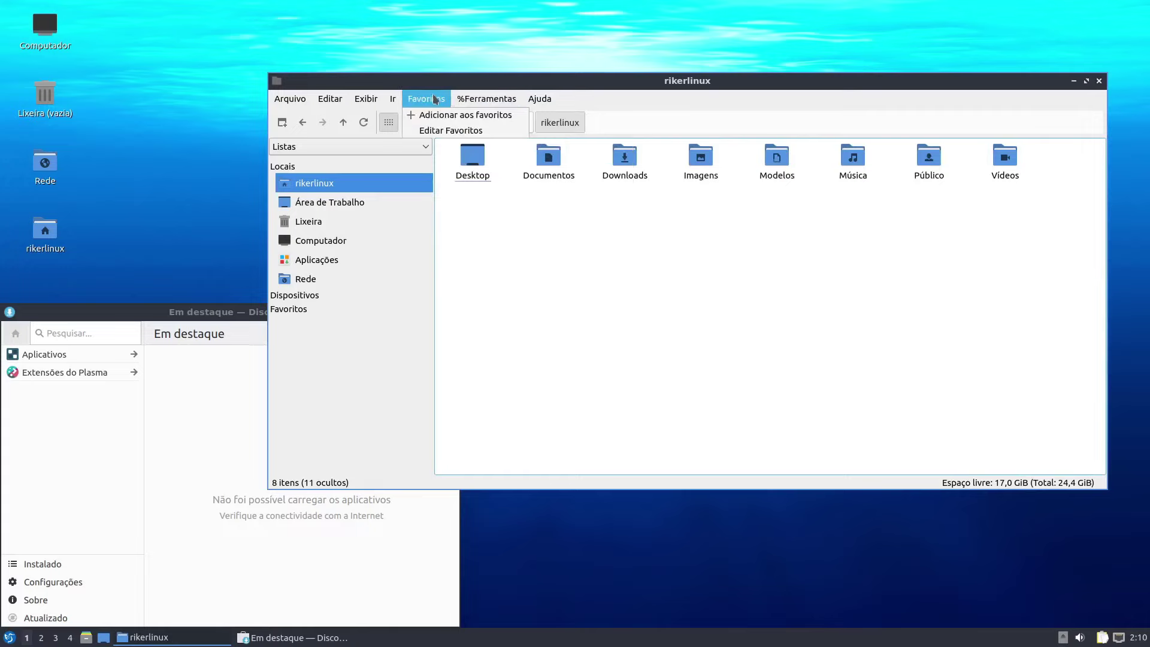
mouse_move(539, 99)
click(1055, 223)
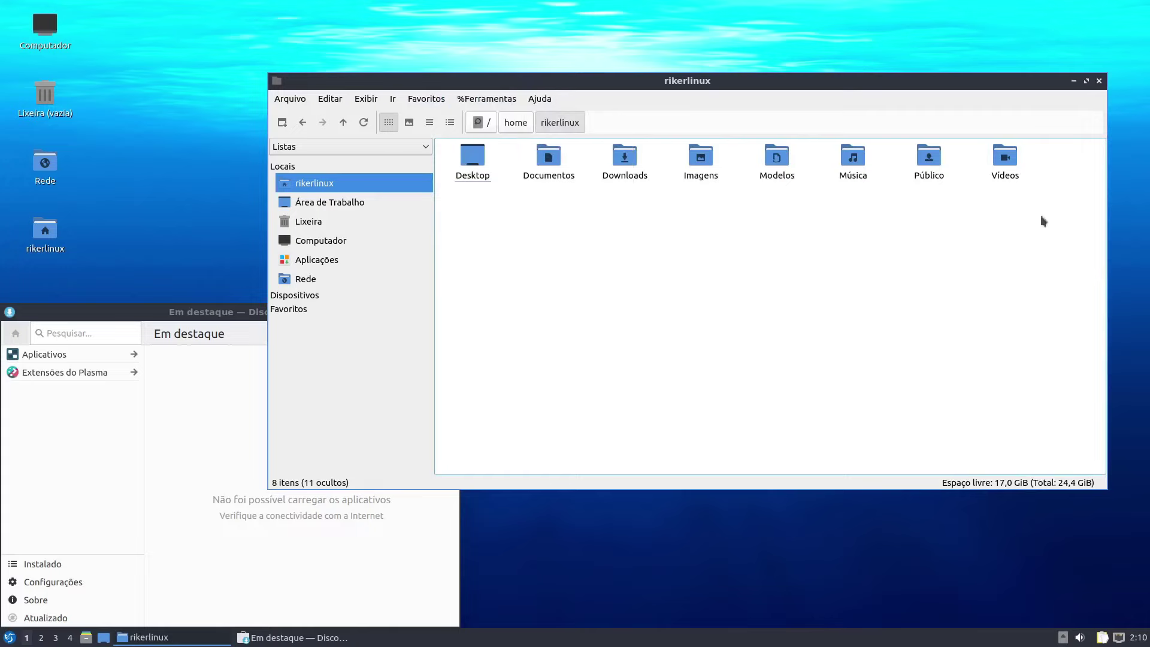
drag(994, 271, 595, 154)
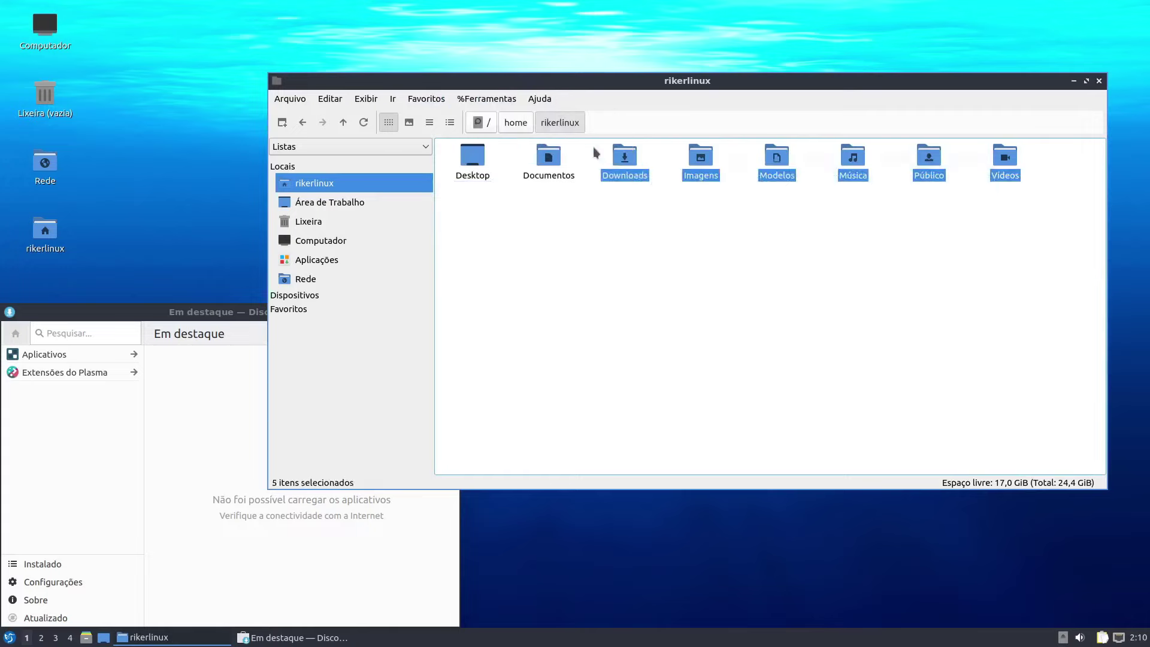
Select the home folders from Desktop to Modelos, close the file manager, and move the Discover window fully into view on the desktop.
drag(776, 243, 477, 174)
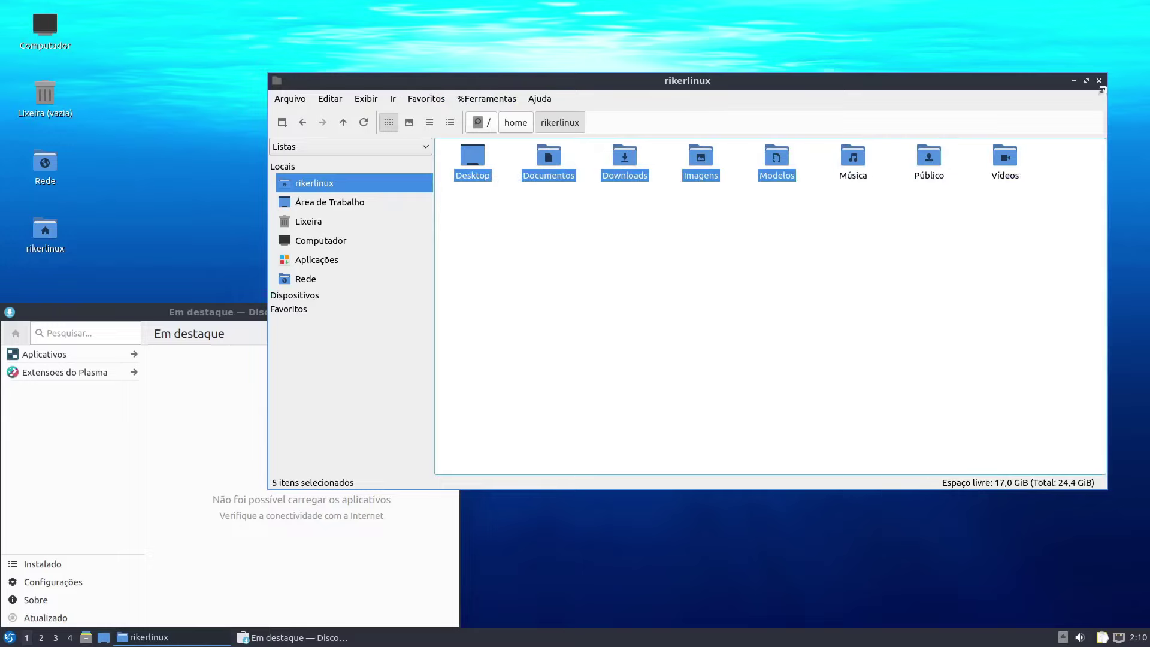
click(1099, 81)
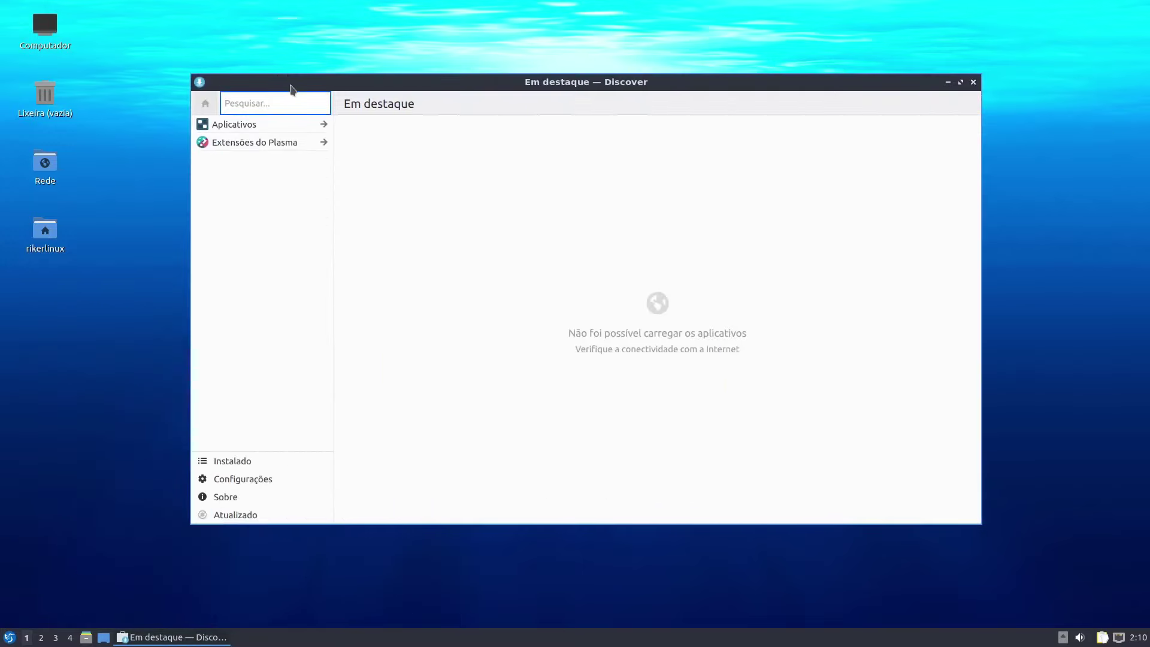
drag(293, 85, 275, 81)
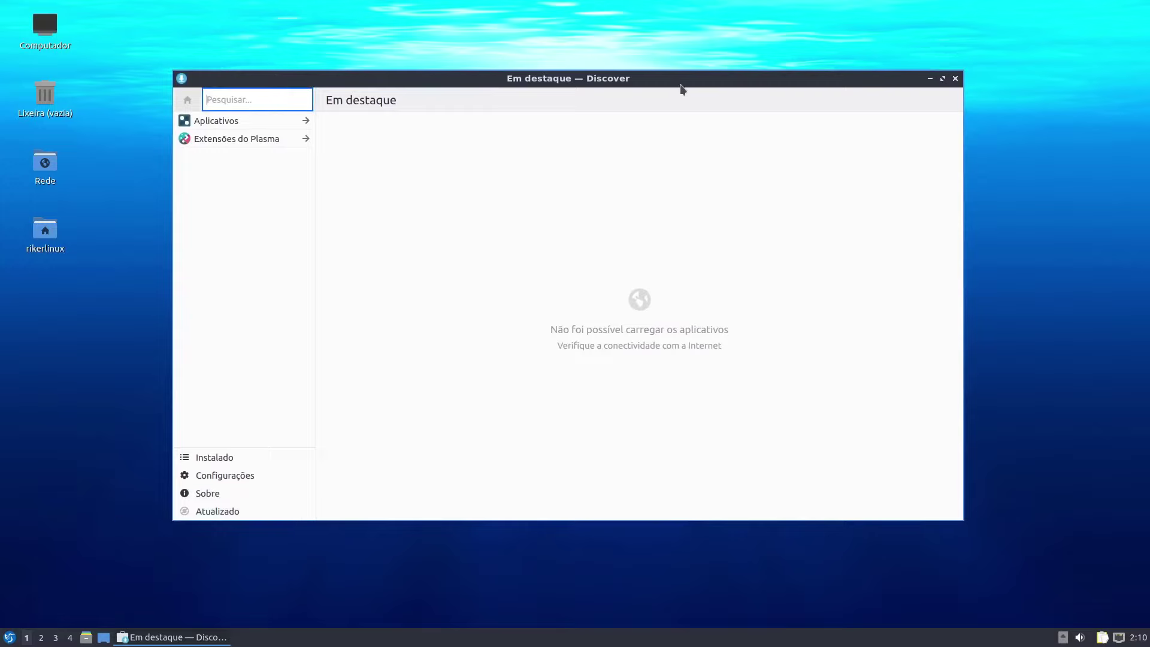
drag(680, 89, 669, 82)
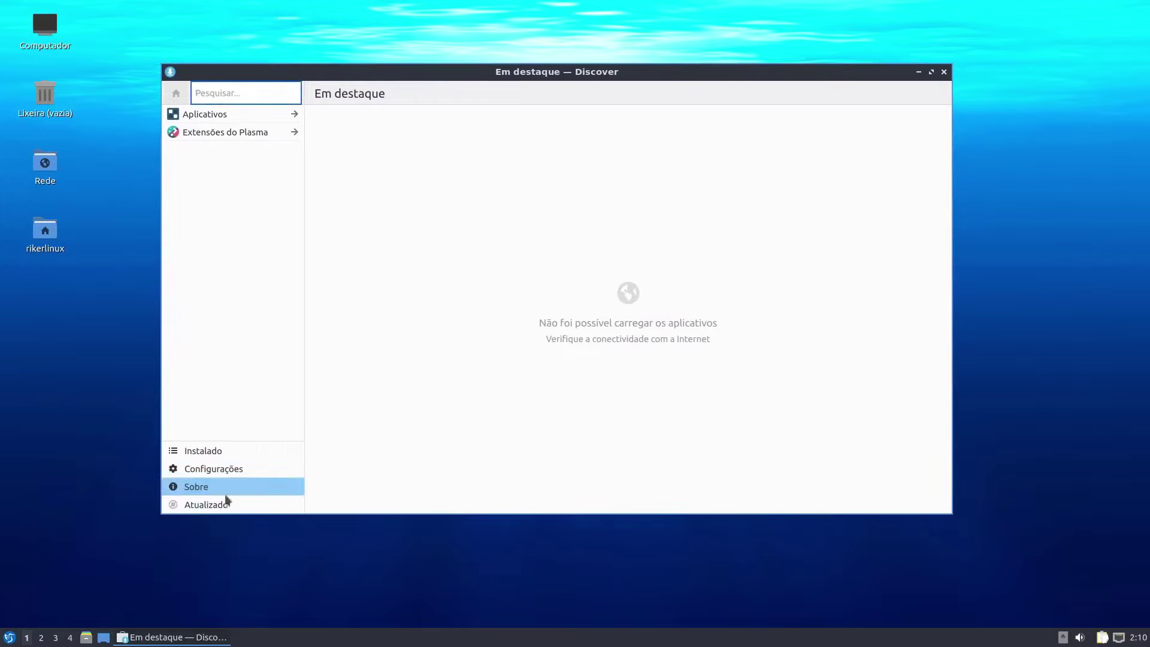
Review the firmware and Ubuntu 22.04 LTS software sources in Discover's Configurações, and close Discover.
click(196, 472)
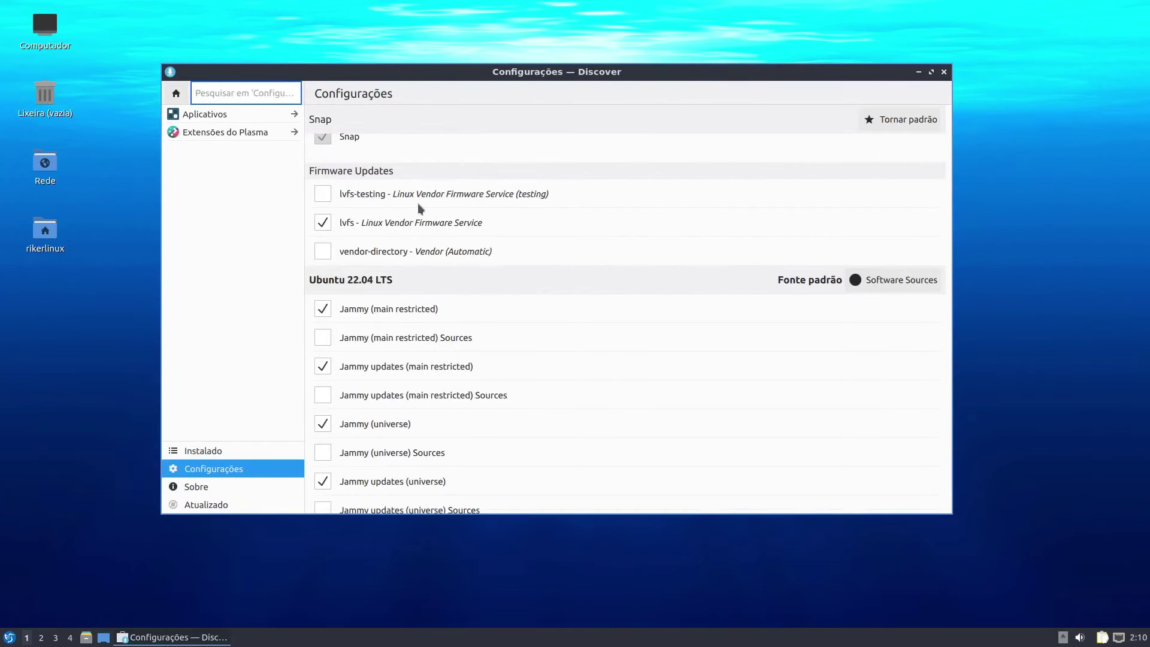
scroll(409, 227, down, 1)
scroll(411, 282, up, 1)
click(974, 93)
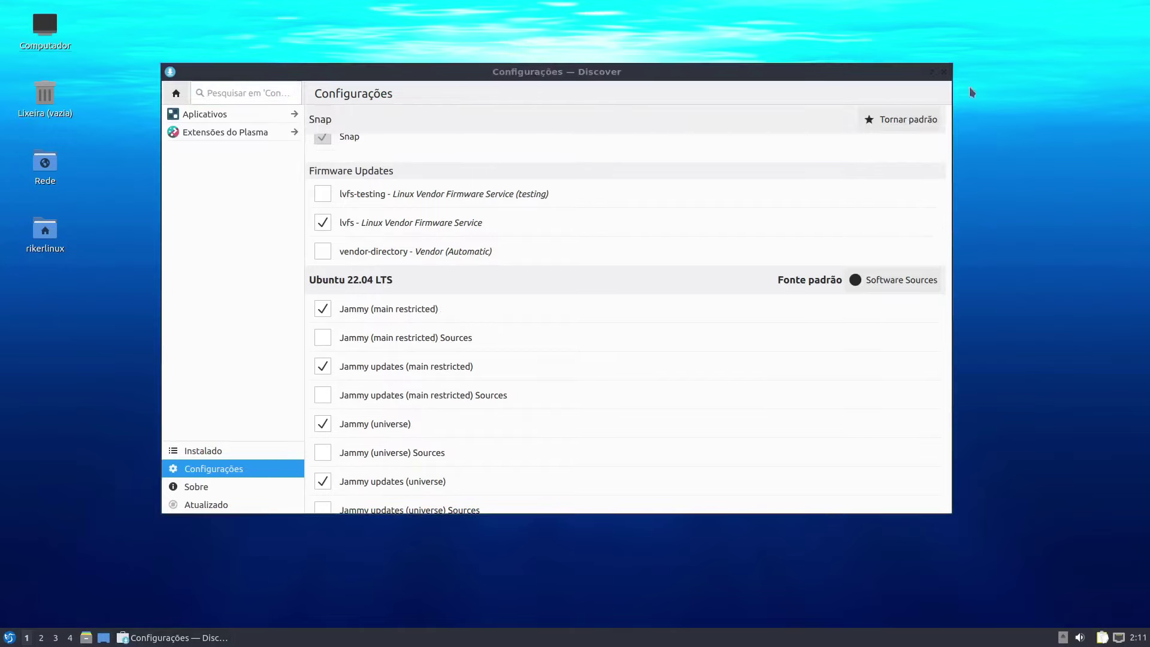
click(944, 72)
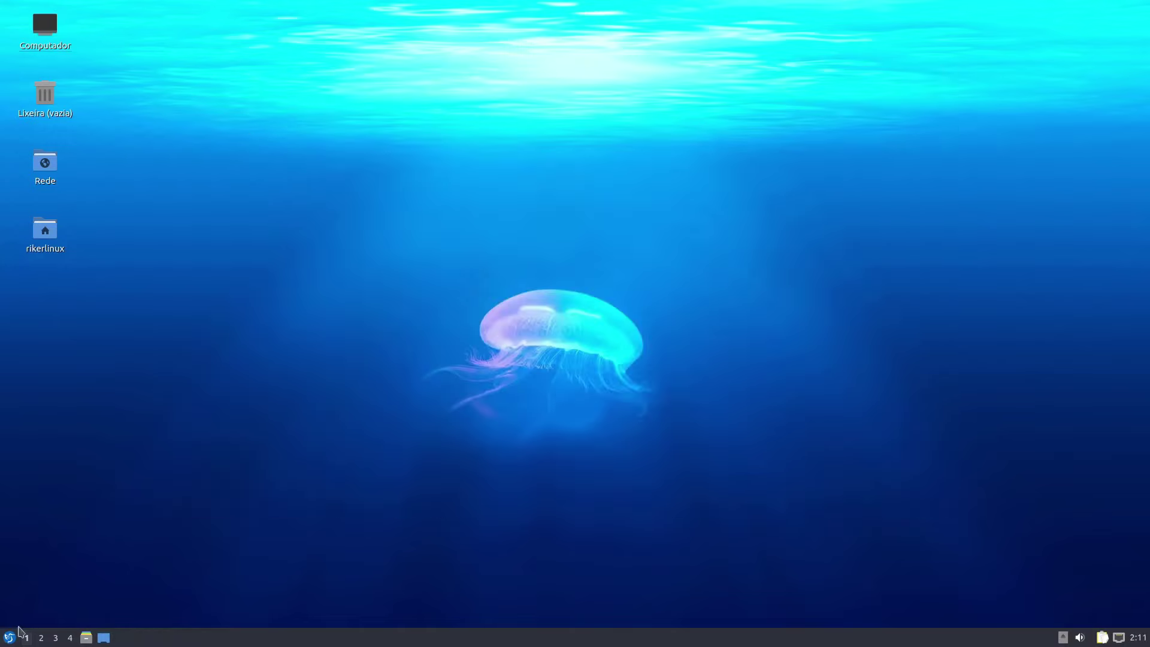
Review the Geral and Papel de parede options in Preferências da Área de Trabalho, browse the supplied wallpapers, and close the chooser without picking one.
right_click(364, 77)
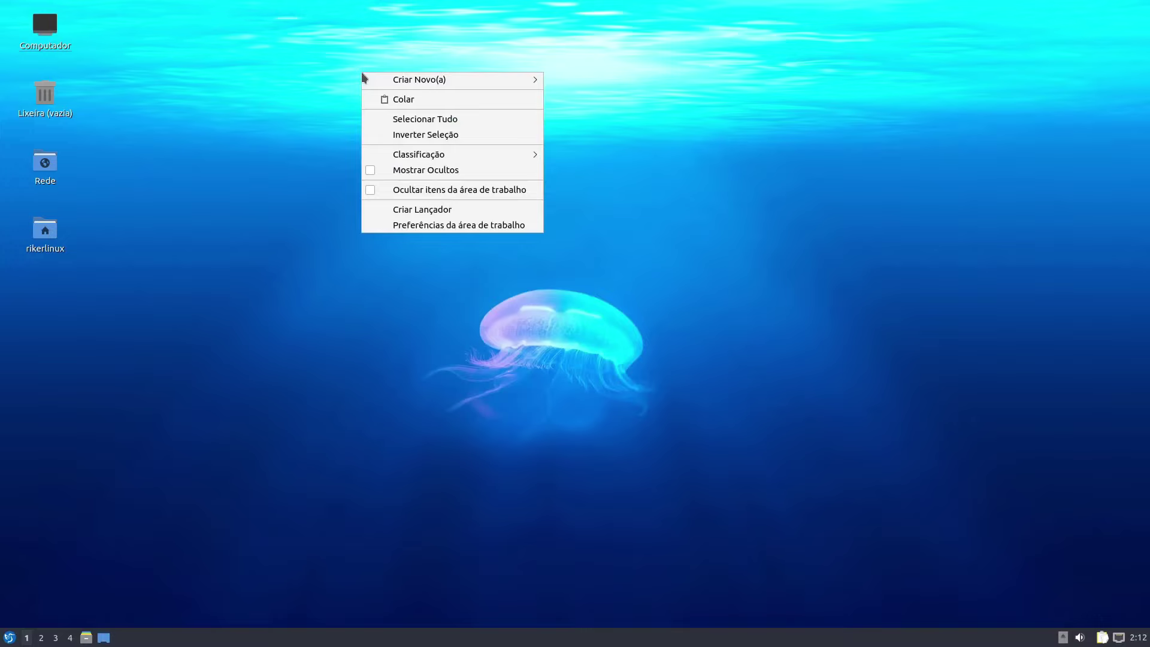
click(447, 225)
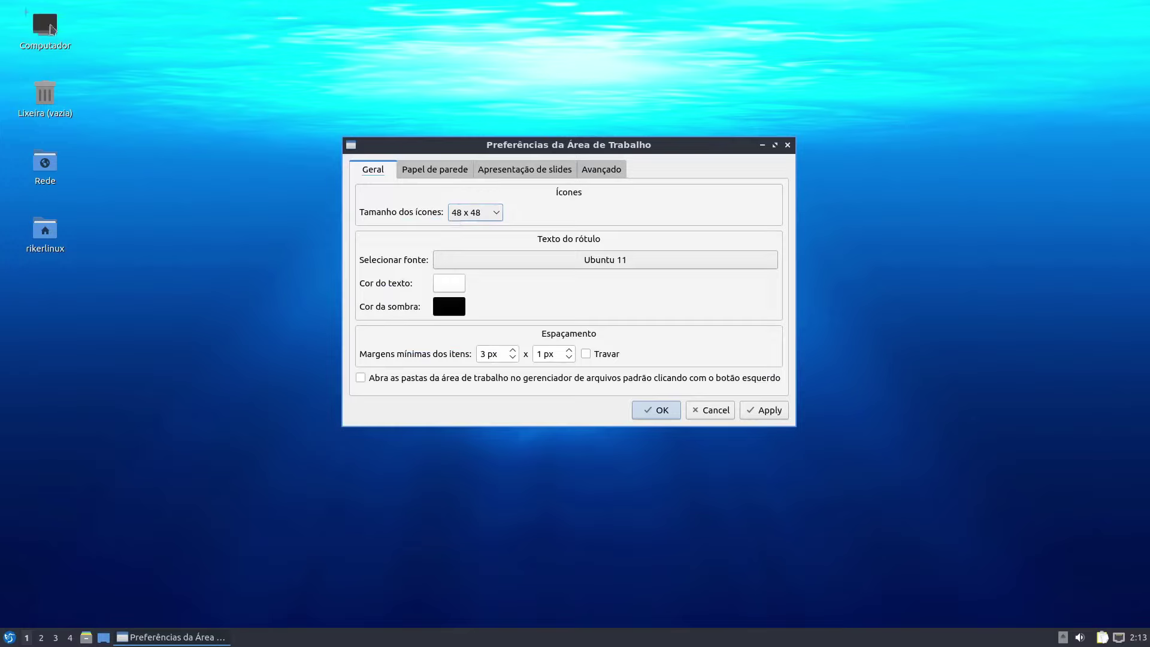
click(441, 172)
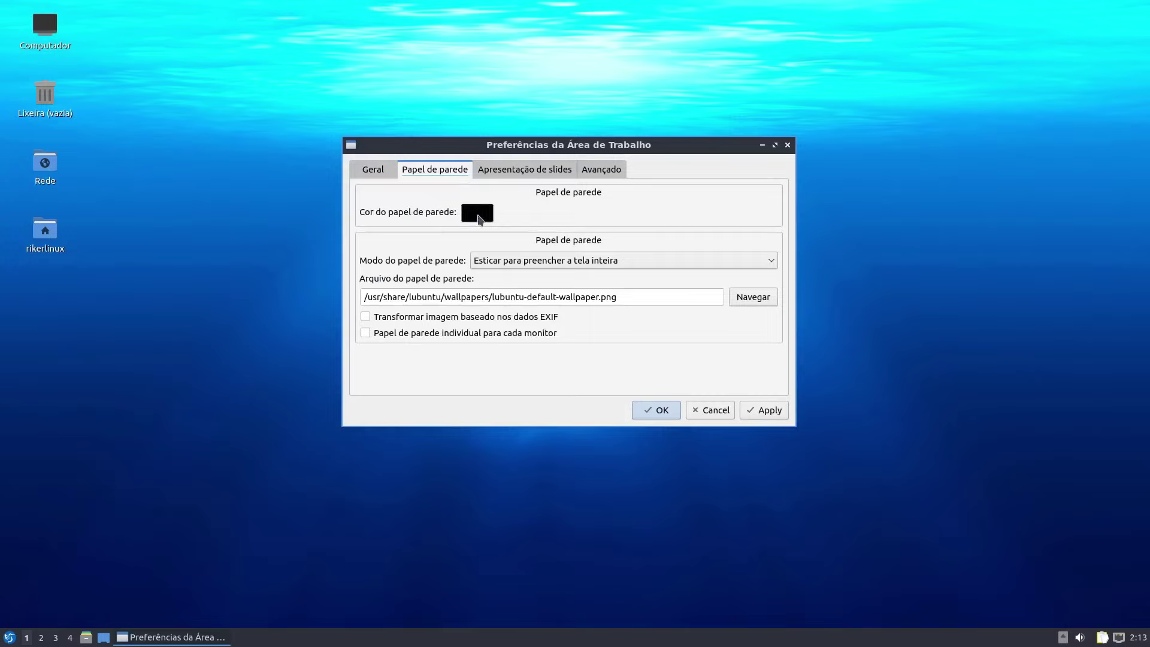
click(767, 300)
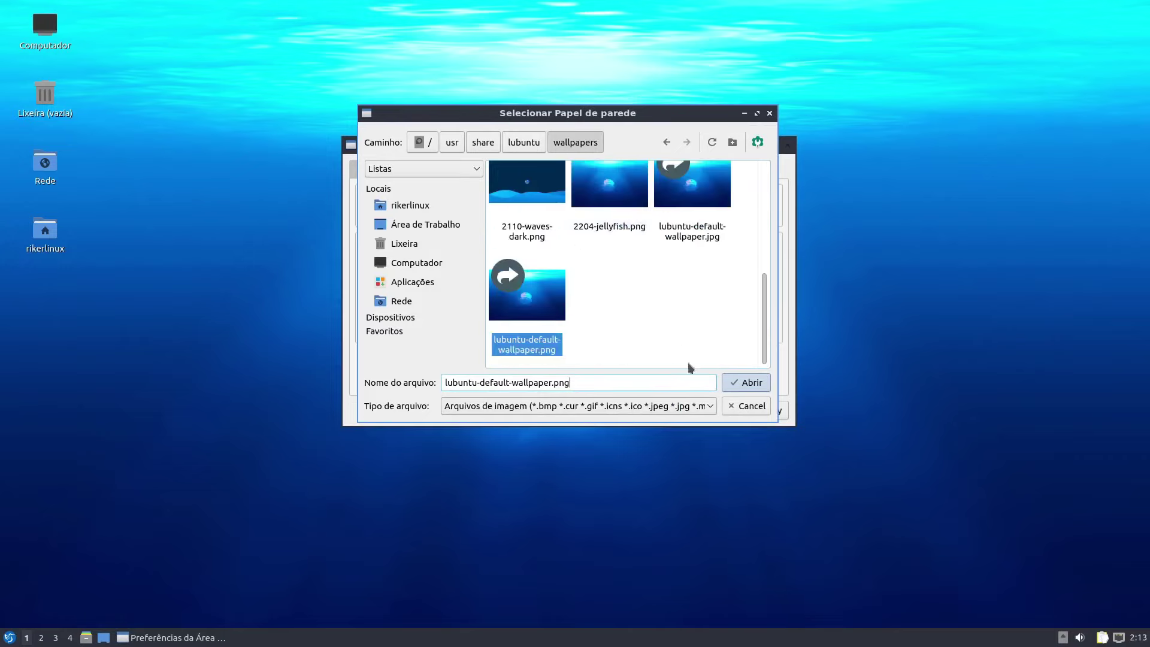
mouse_move(547, 278)
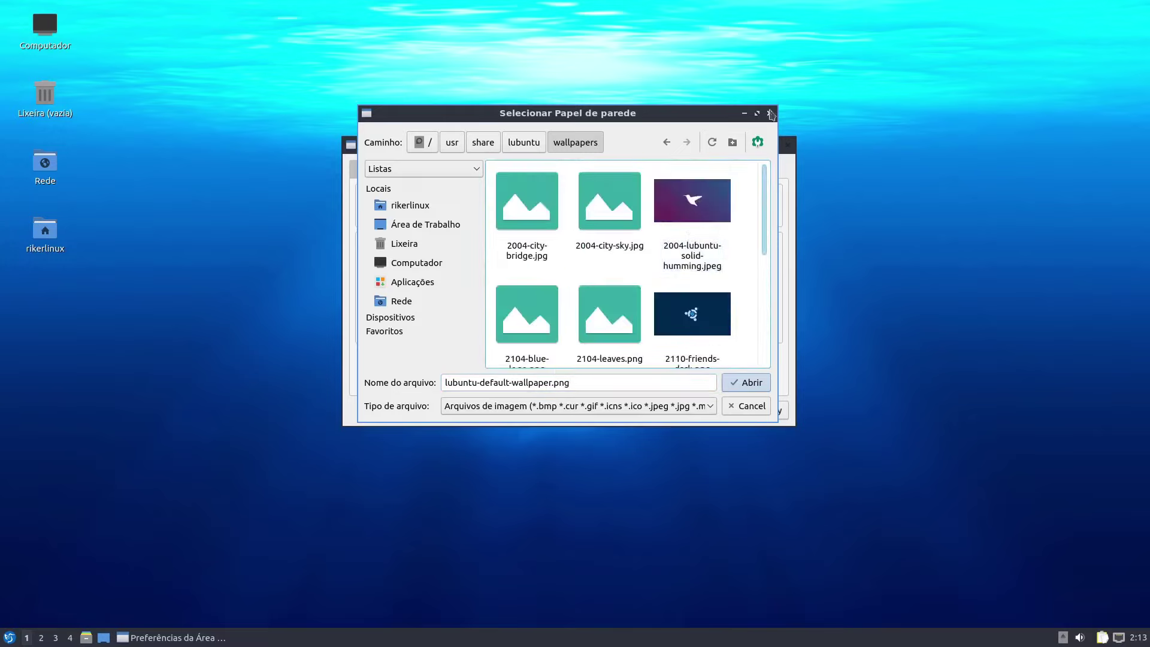
click(771, 113)
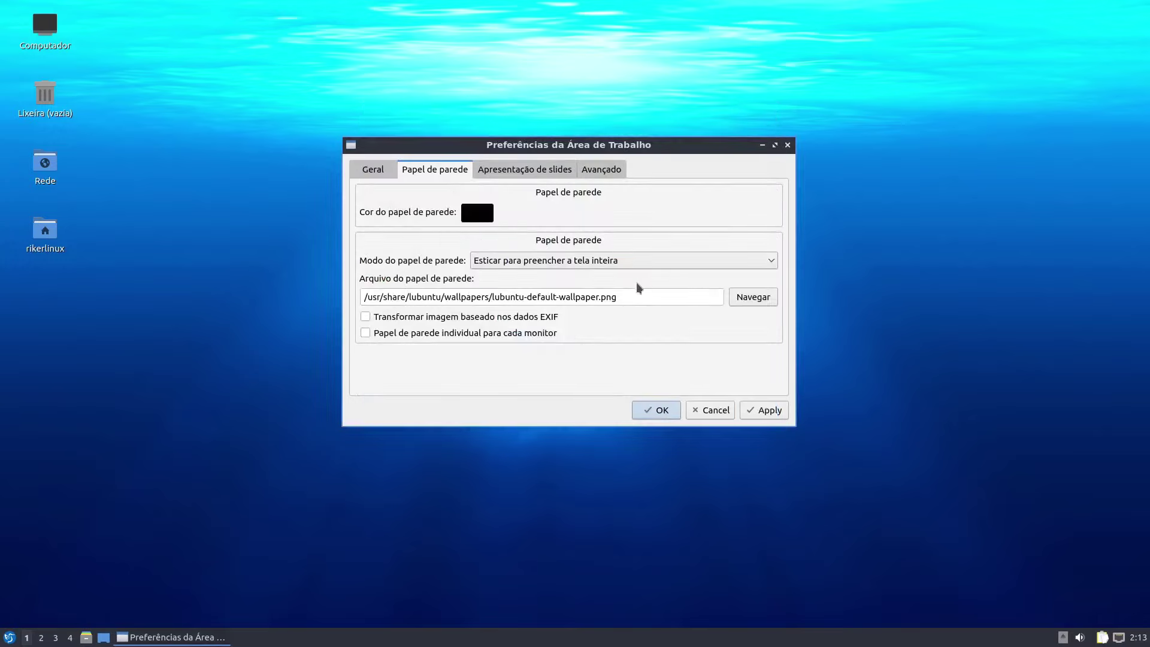
Review the Apresentação de slides and Avançado desktop preferences, and cancel without changes.
click(532, 172)
click(616, 174)
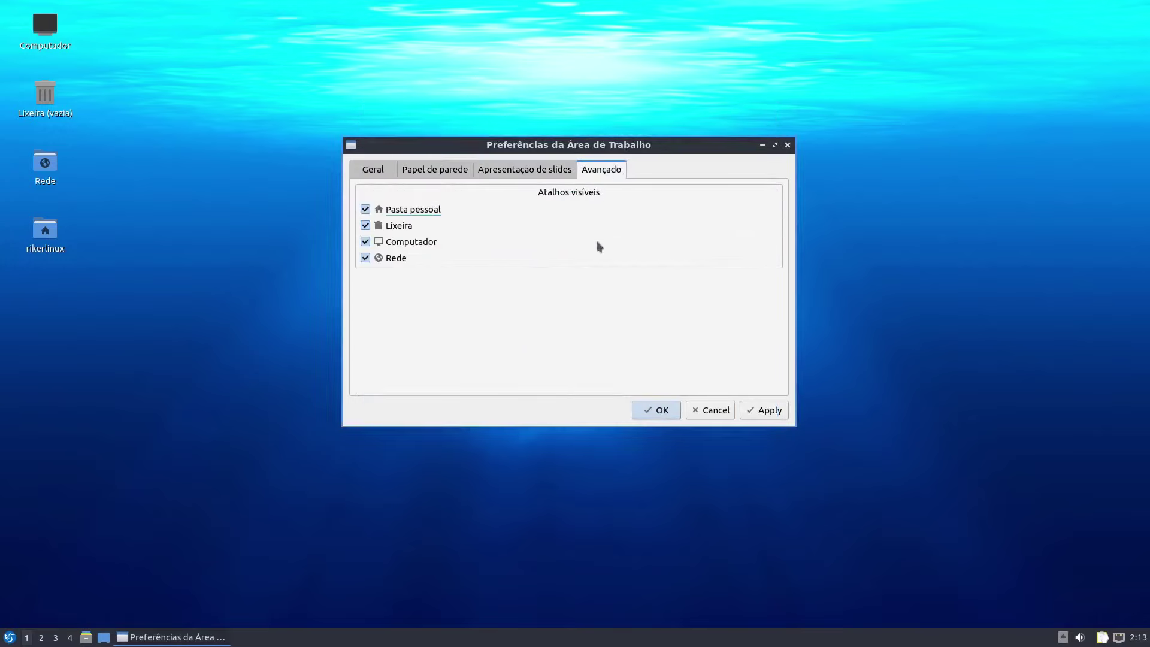
click(712, 411)
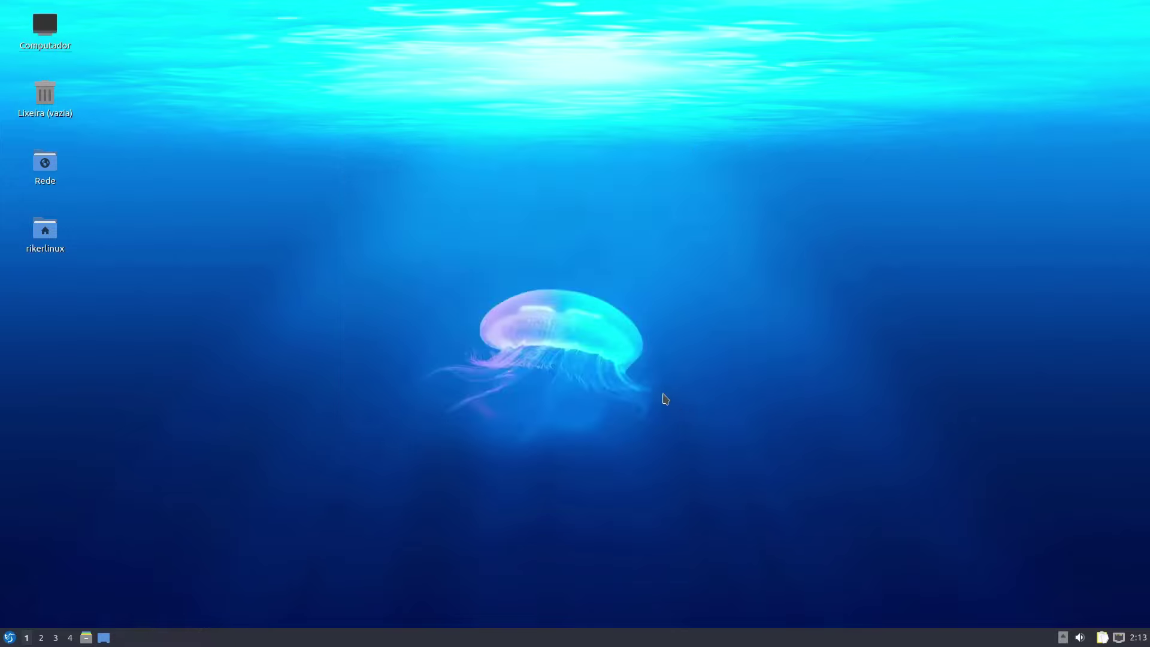